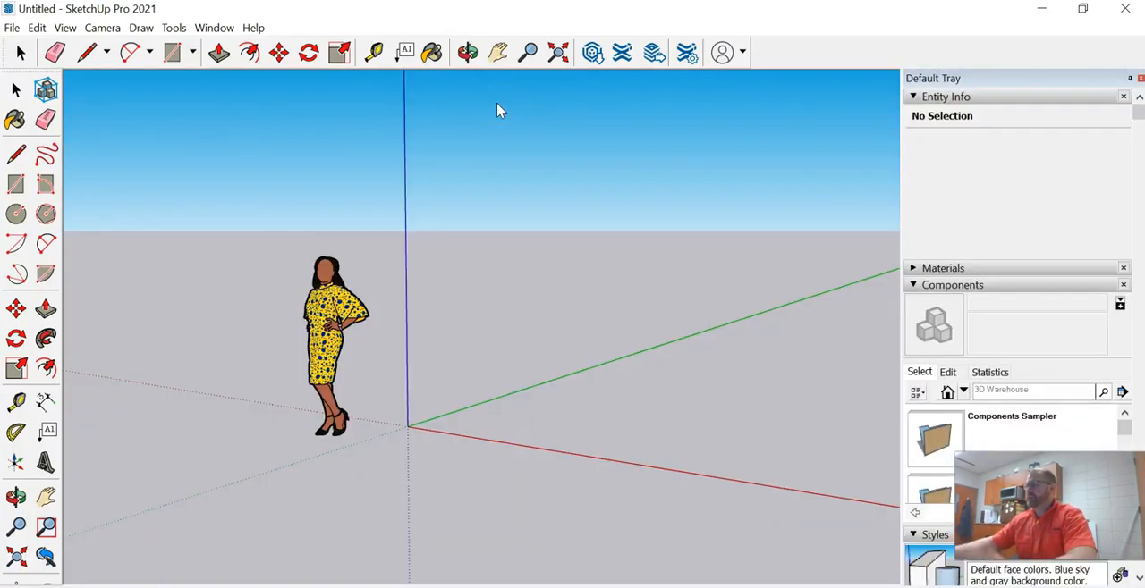
Set the model's measurement units format to Fractional, keeping 1/16" length precision
click(215, 28)
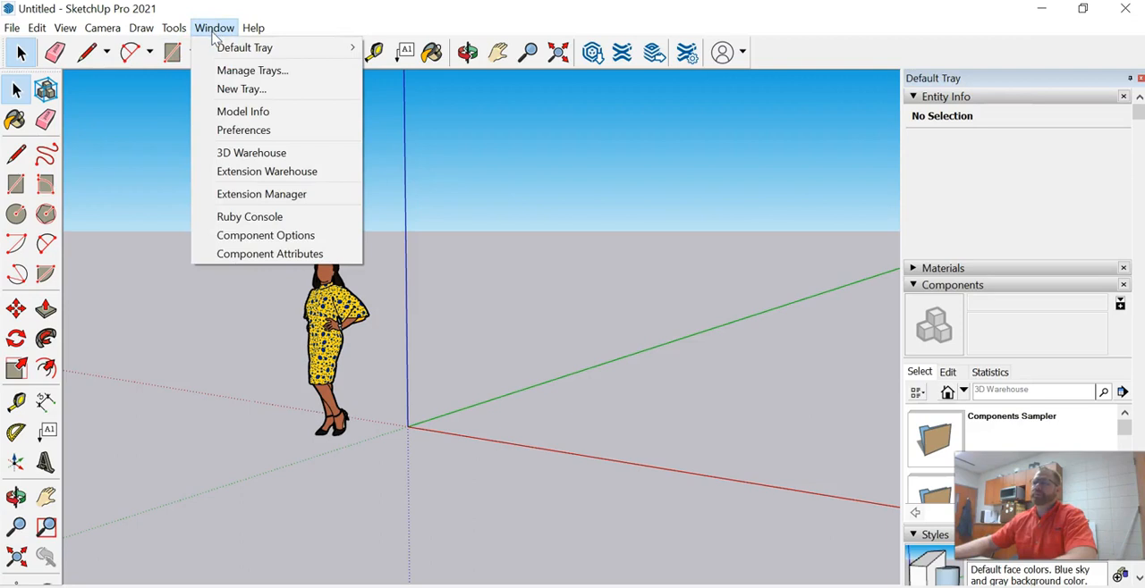
click(246, 111)
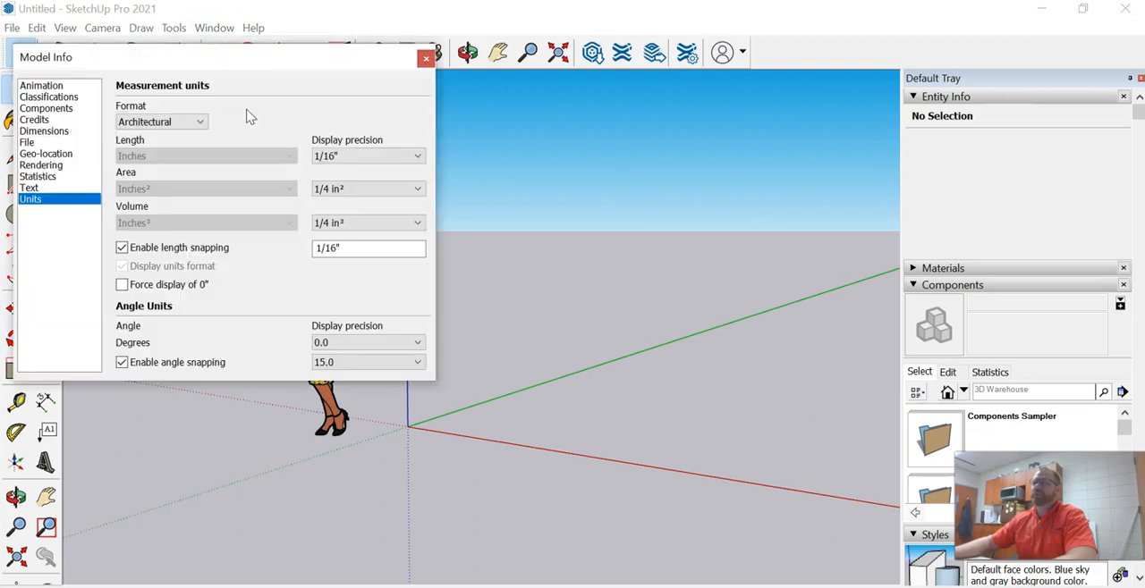
click(172, 123)
click(157, 169)
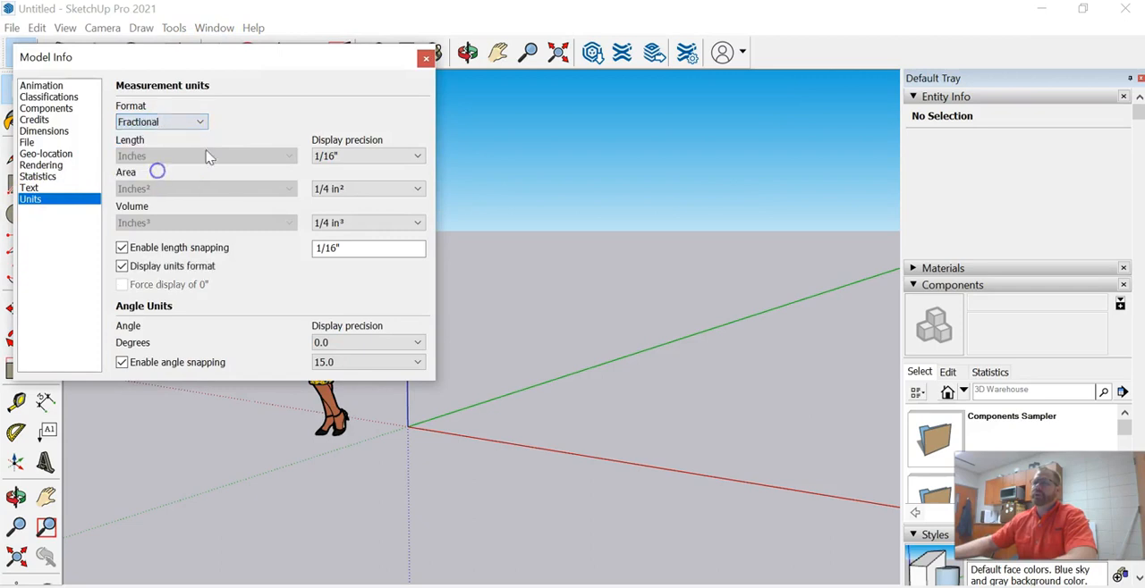
click(424, 61)
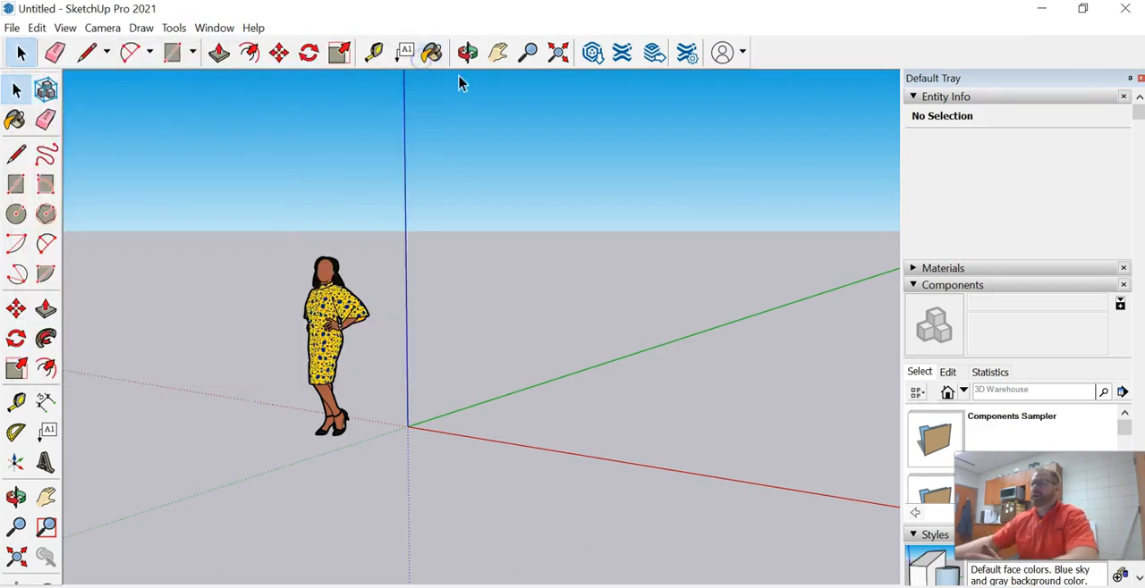
Turn off the sky in the current style and lighten the background colour to near white
scroll(939, 522, down, 2)
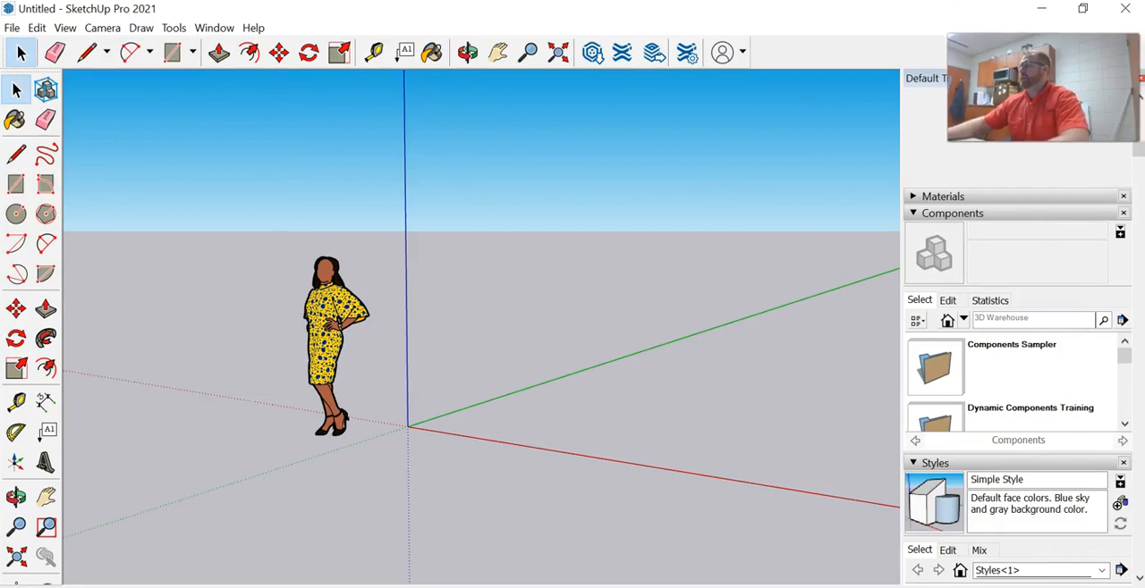
scroll(1002, 541, down, 4)
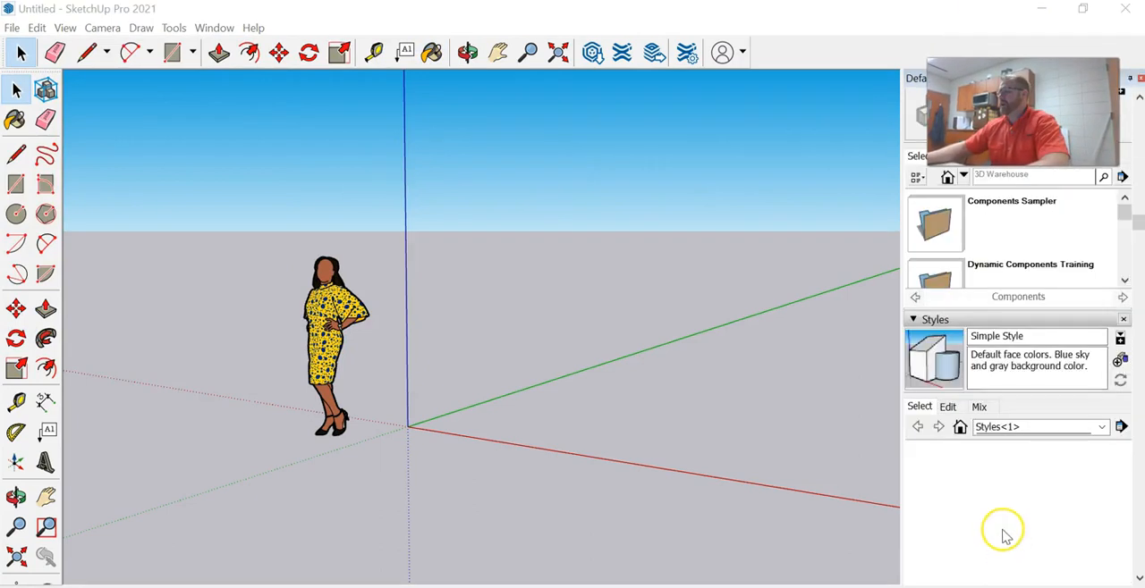
click(948, 407)
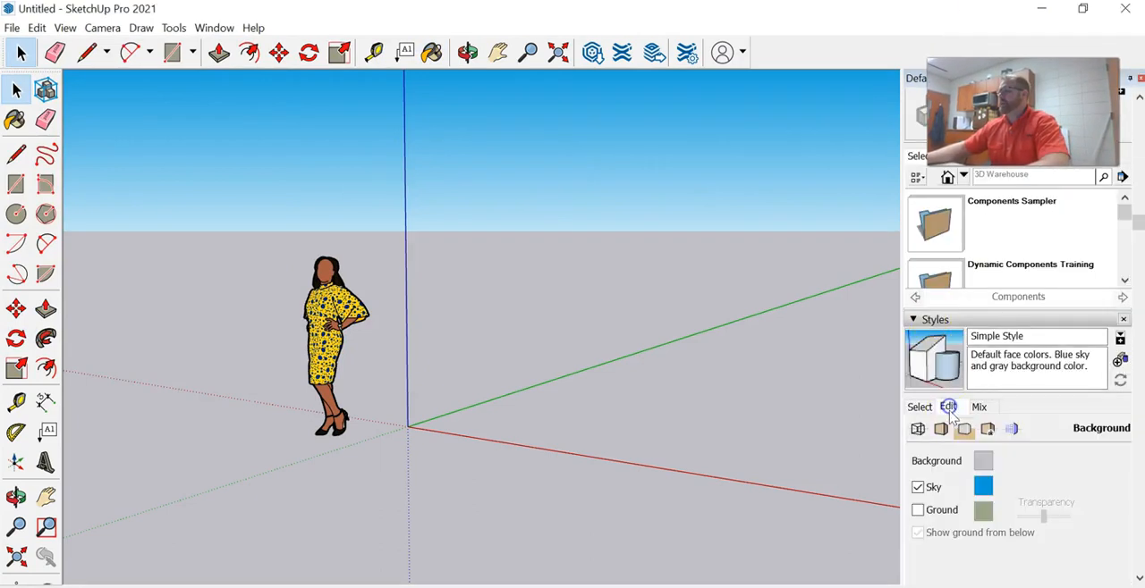
click(918, 490)
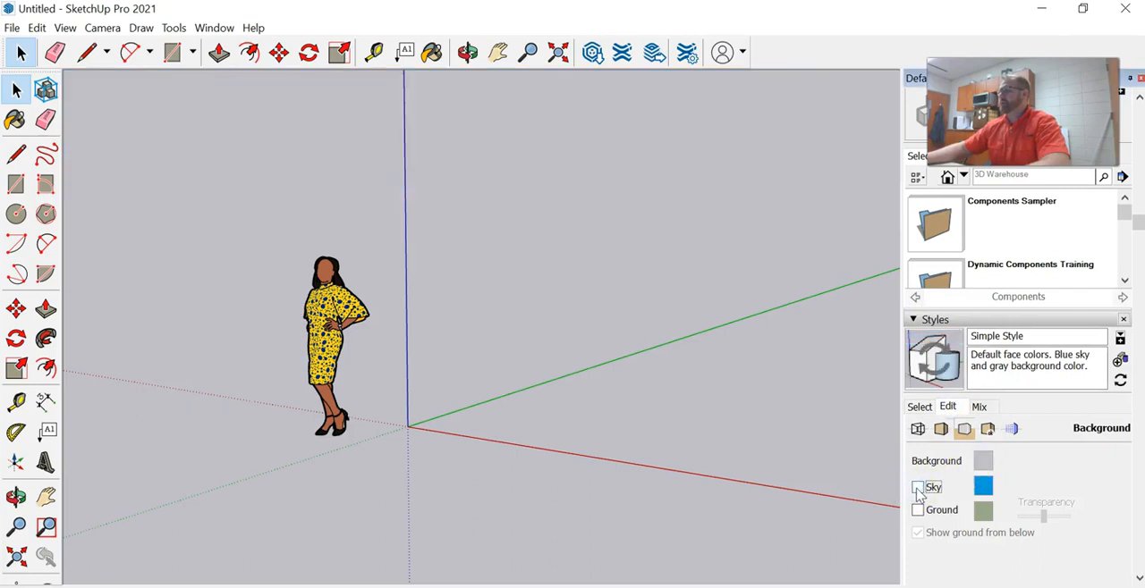
click(987, 460)
click(624, 279)
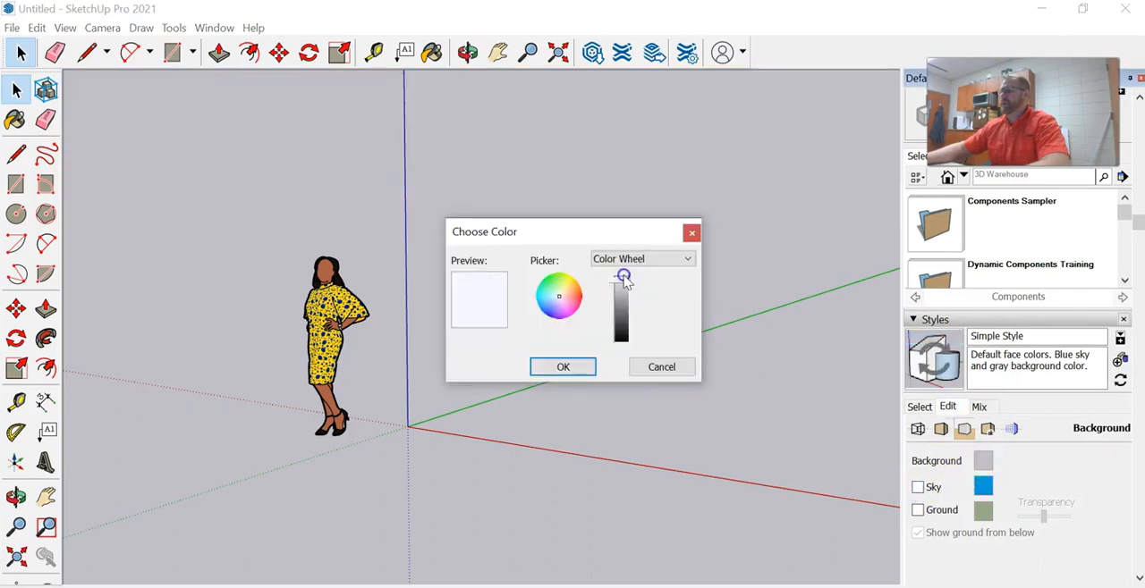
click(548, 366)
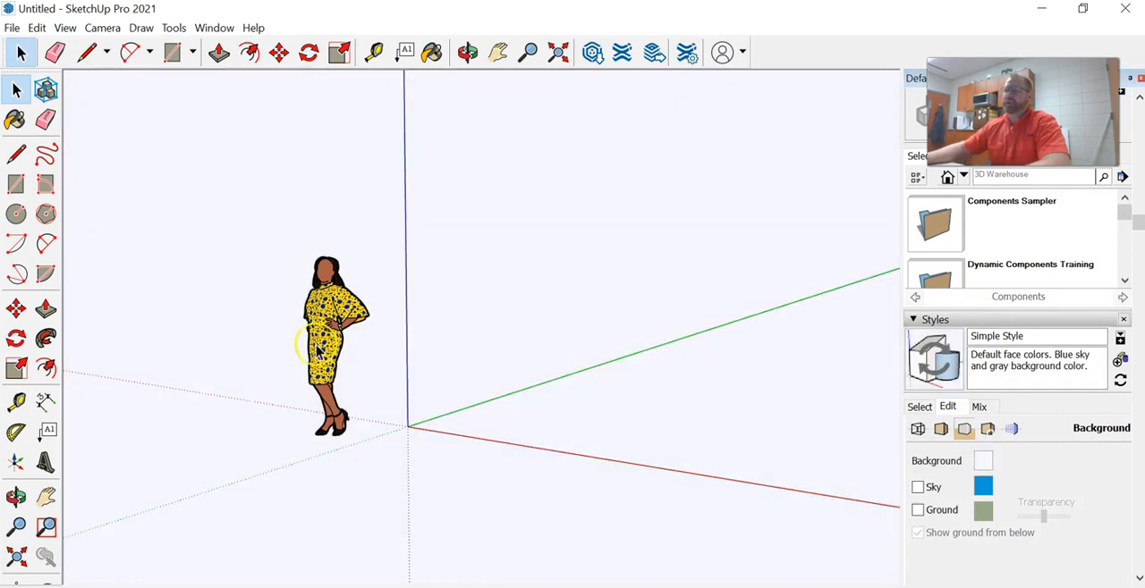
Delete the standing woman figure beside the origin
click(320, 345)
key(Delete)
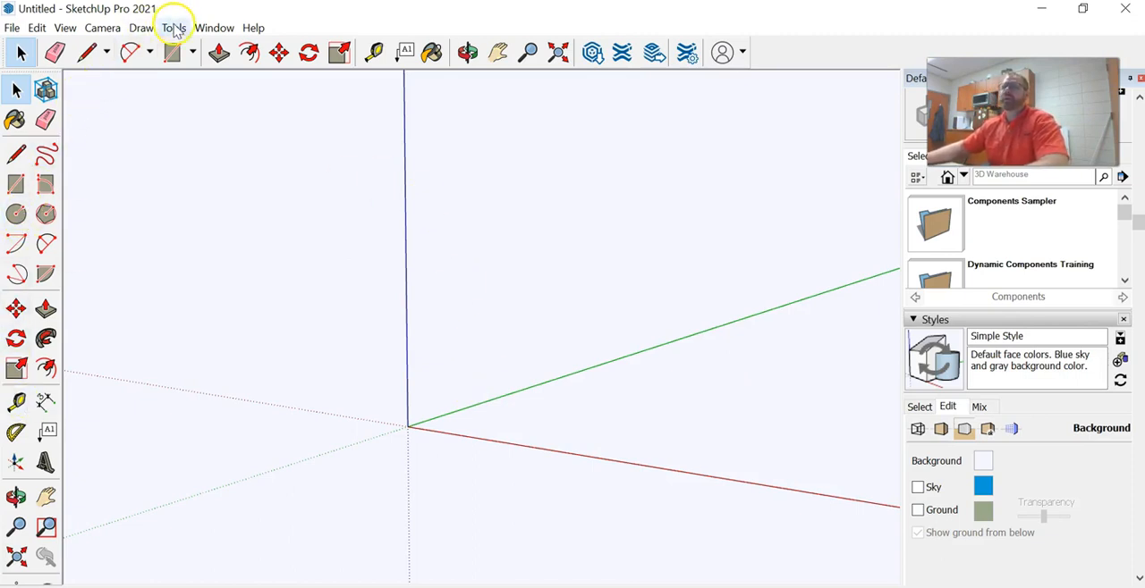
Check which toolbars are enabled, including Getting Started and Large Tool Set, without changing them
click(66, 31)
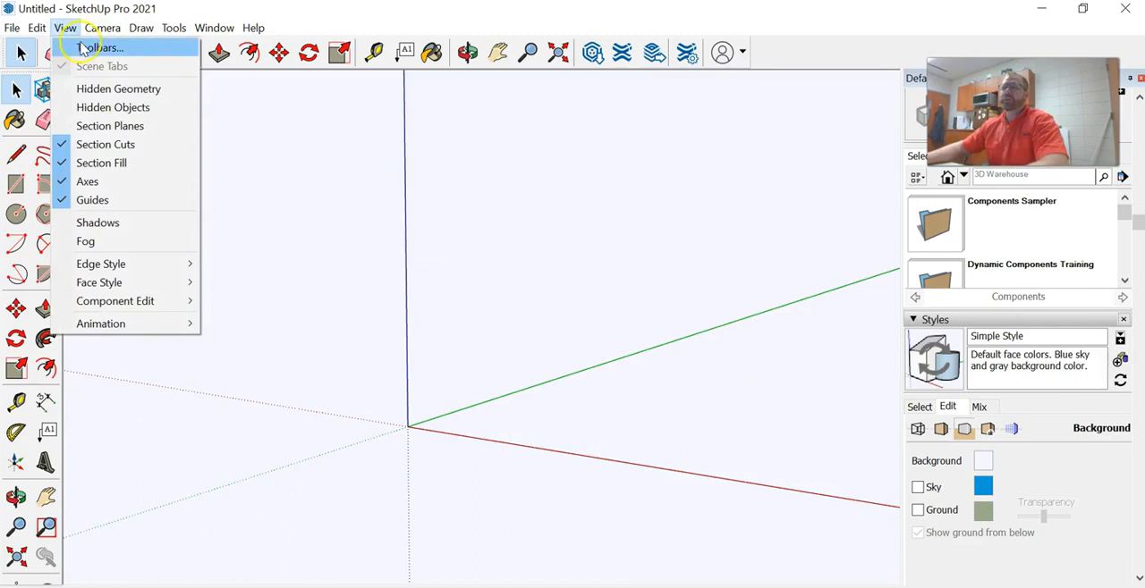
click(100, 47)
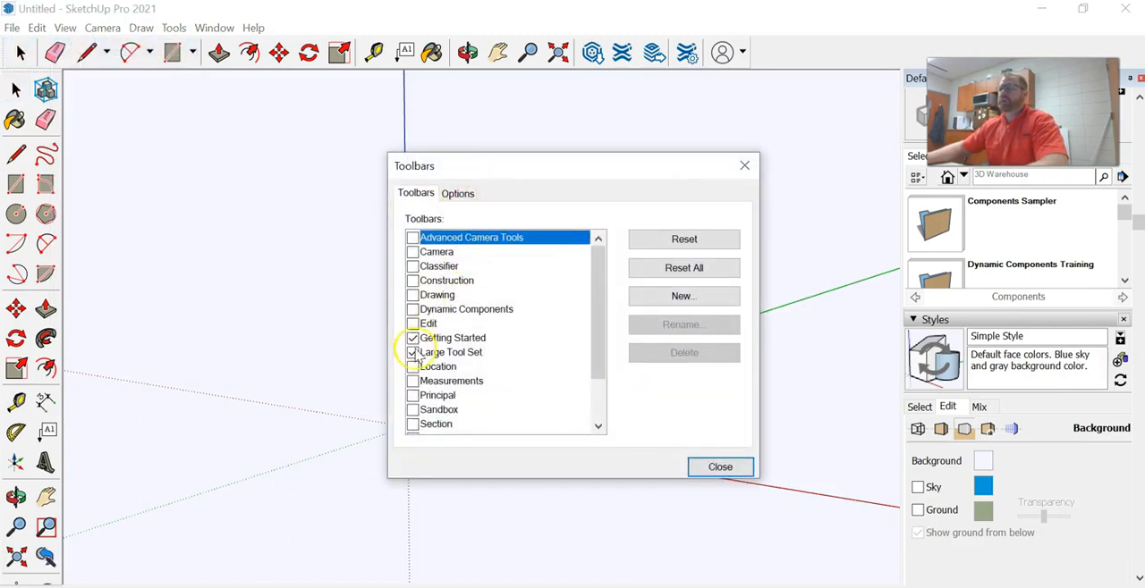
click(744, 166)
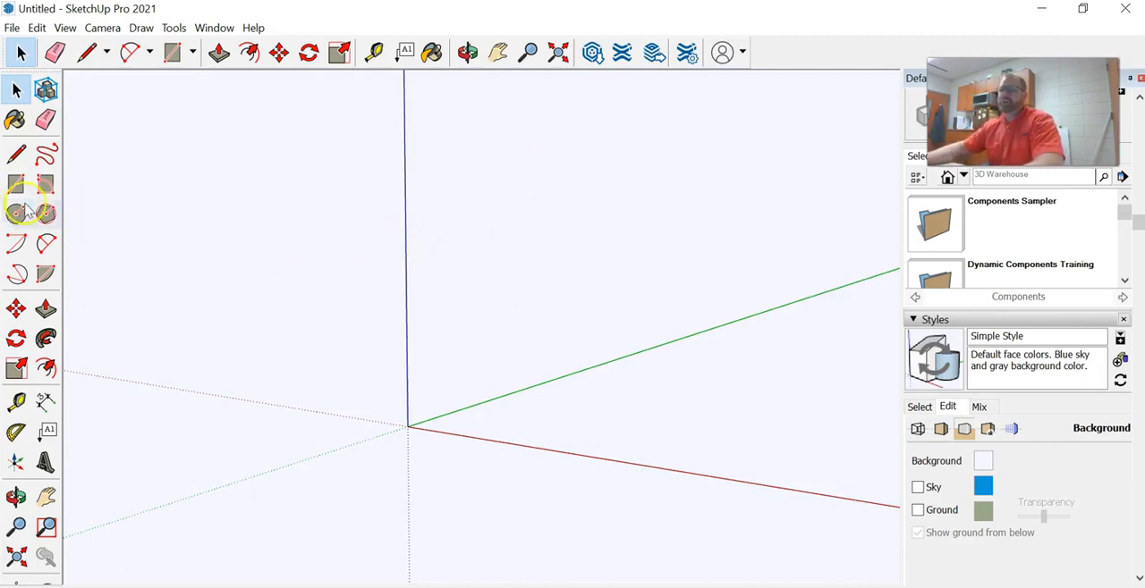
Place a Tape Measure guide on the green axis and a parallel one offset slightly along the red axis
middle_drag(471, 453, 510, 460)
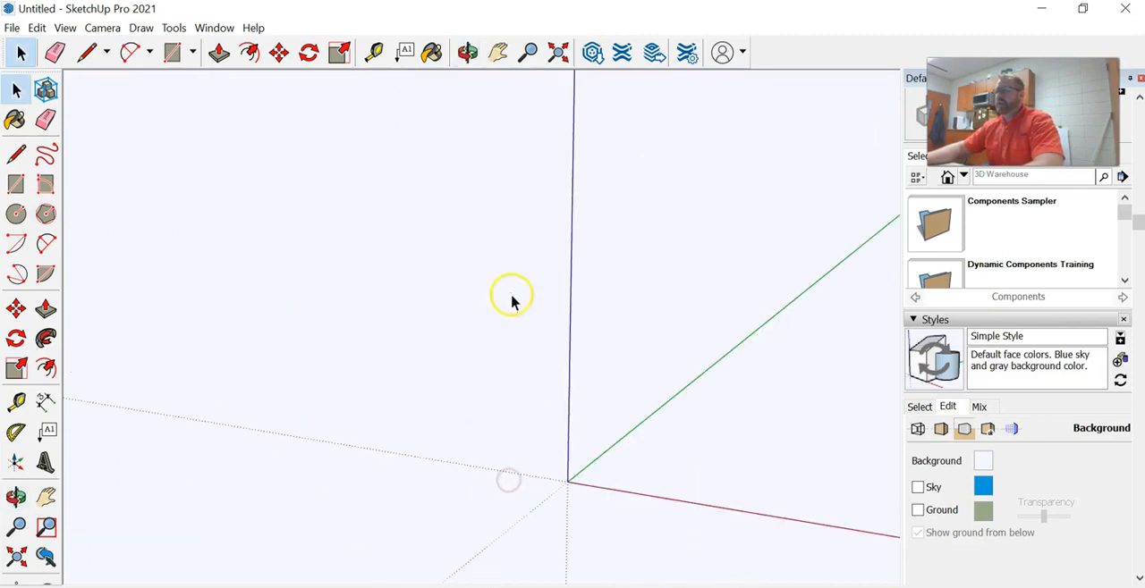
scroll(671, 433, up, 1)
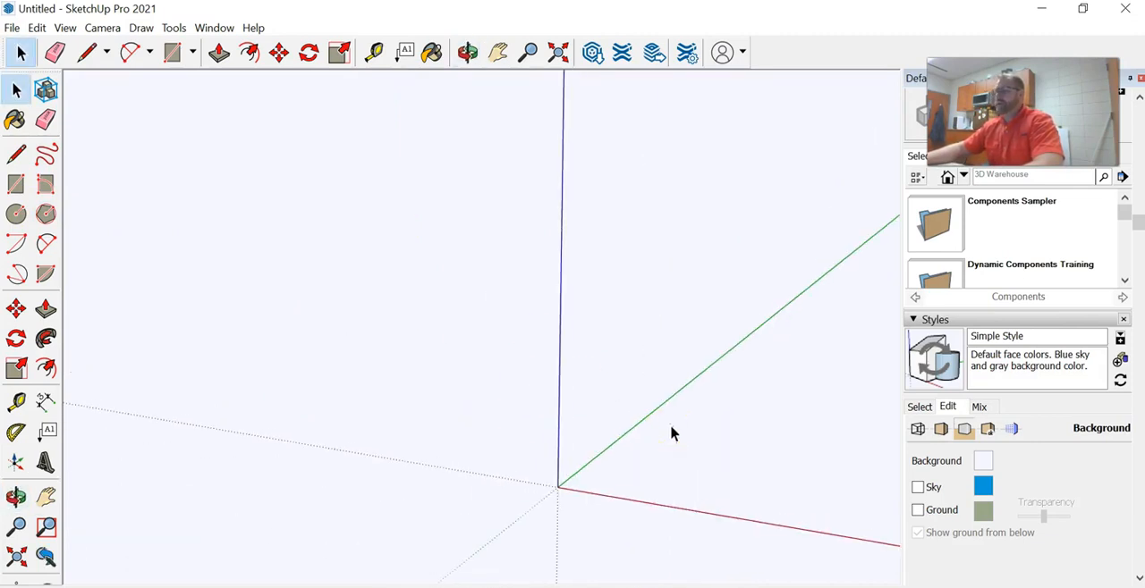
middle_drag(731, 447, 472, 394)
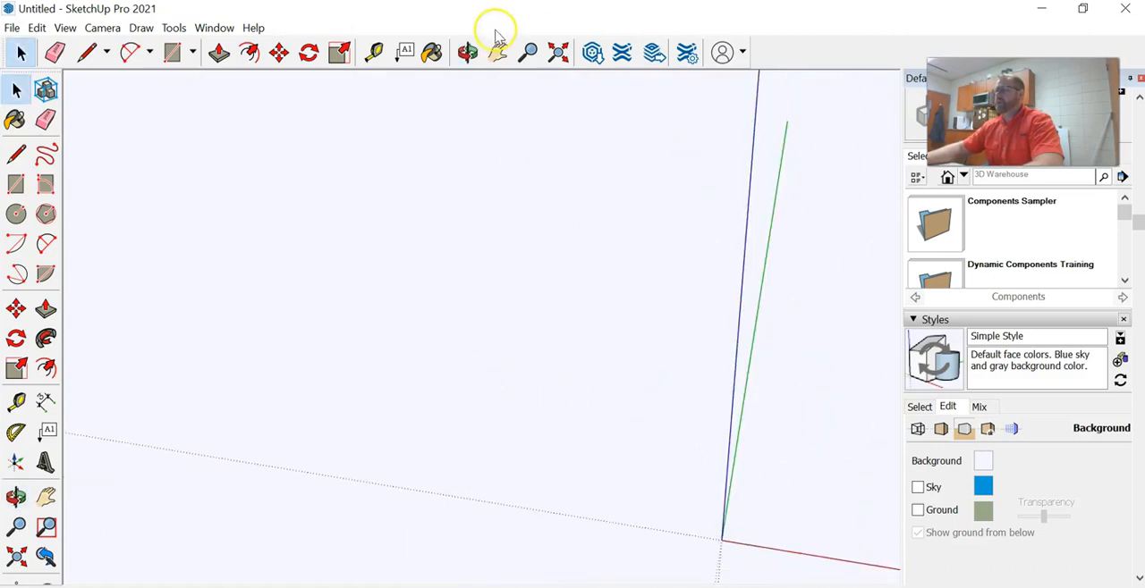
click(497, 52)
drag(729, 385, 369, 319)
drag(620, 372, 611, 366)
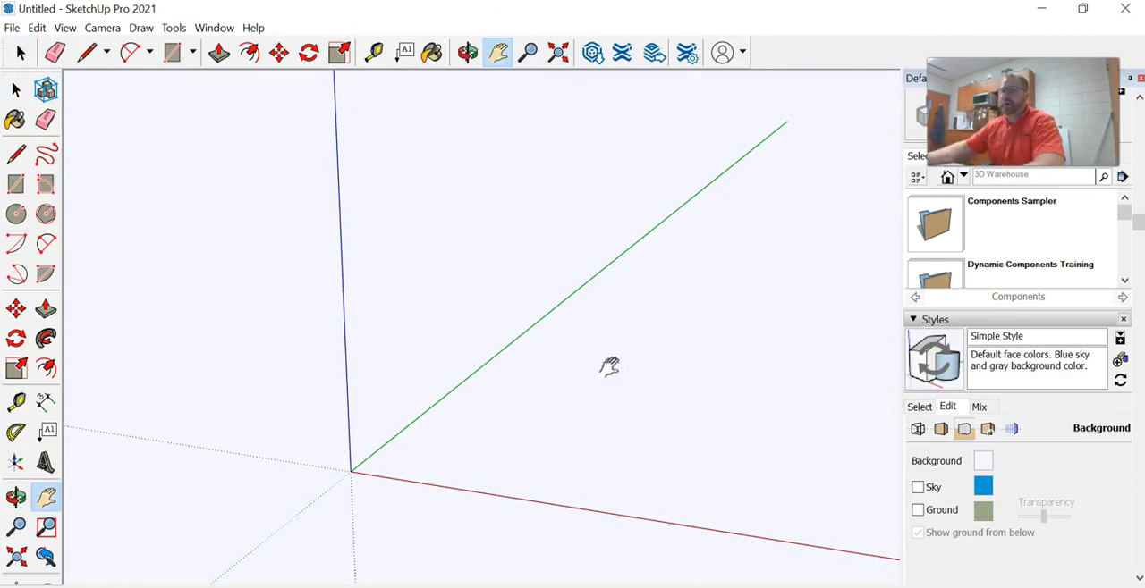
click(16, 402)
click(429, 413)
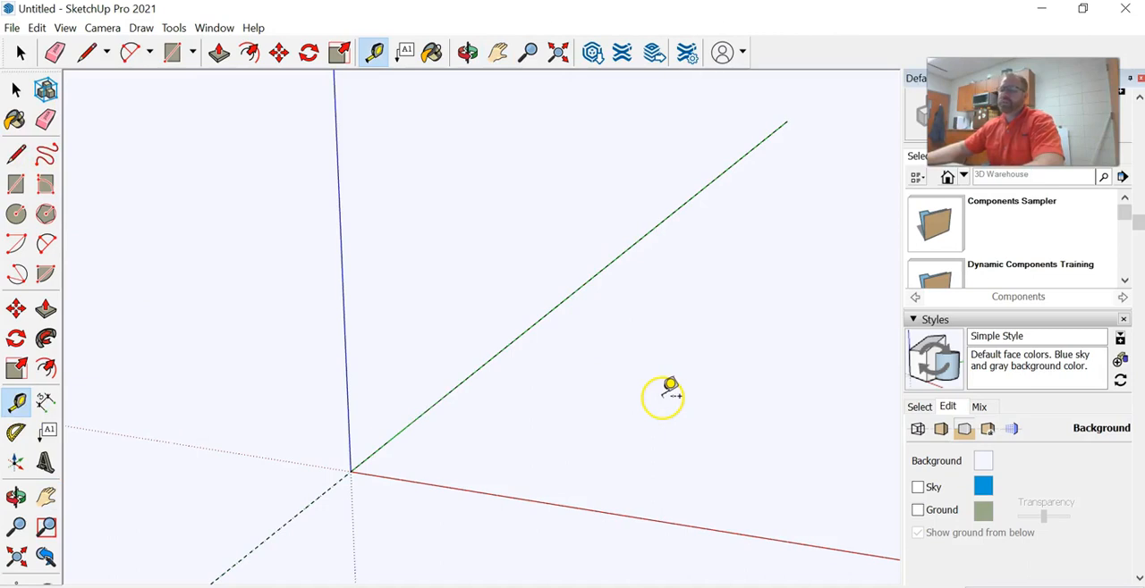
click(441, 399)
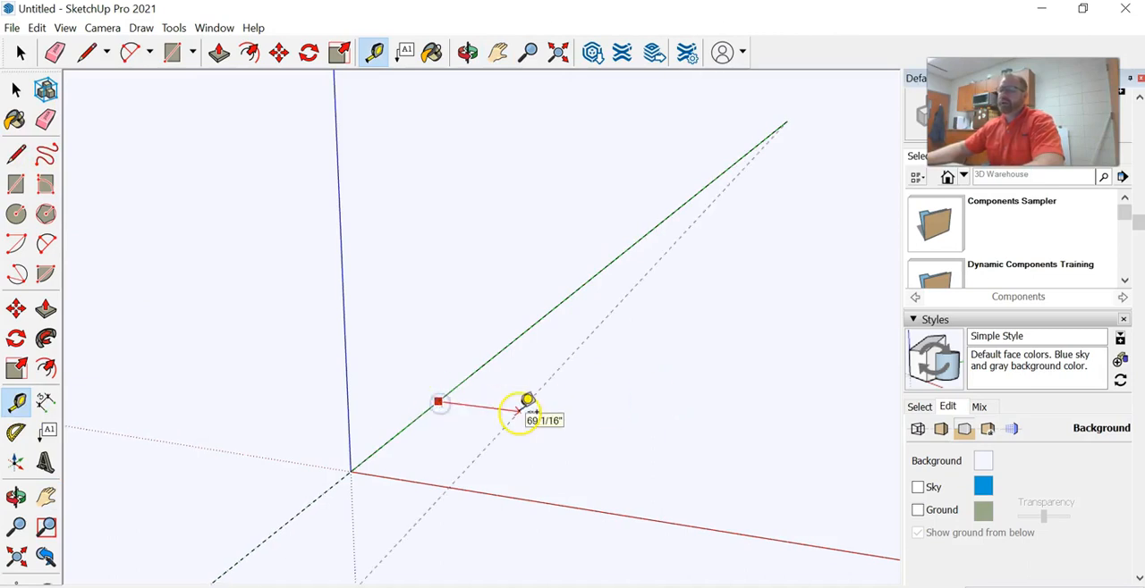
click(520, 412)
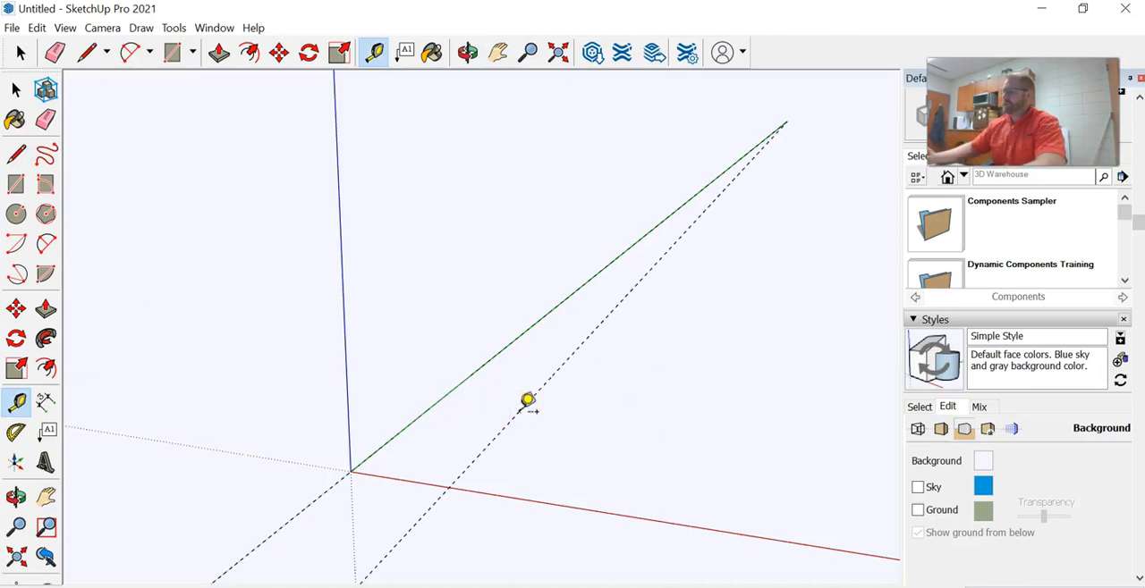
key(Return)
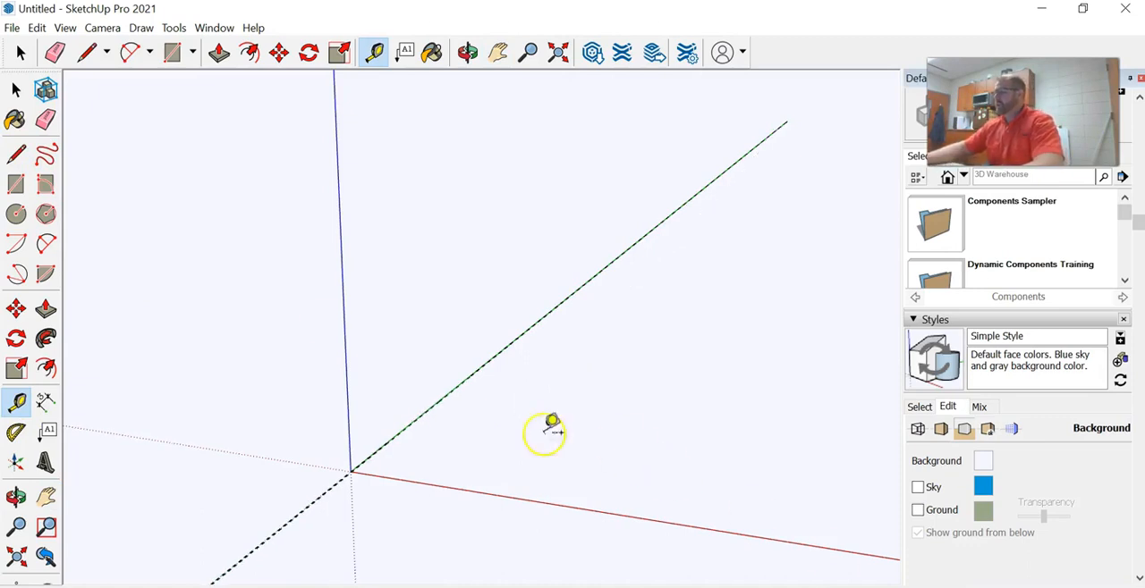
Place a Tape Measure guide parallel to the red axis, offset along the green axis to mark the panel's far end
scroll(379, 437, up, 2)
scroll(342, 503, up, 7)
scroll(341, 501, down, 3)
scroll(319, 506, down, 2)
scroll(304, 516, up, 3)
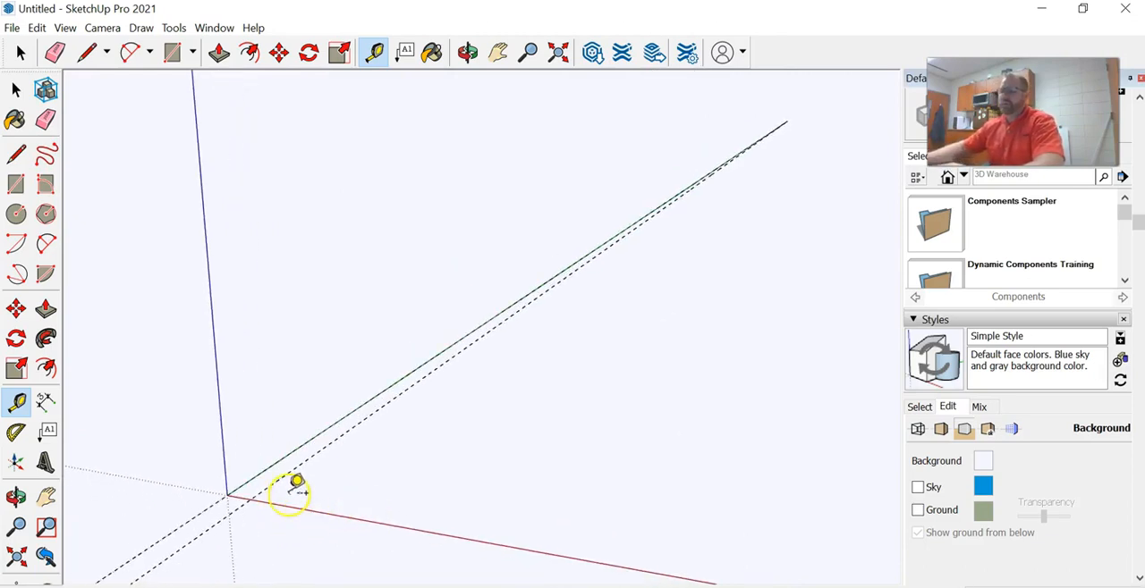
click(286, 509)
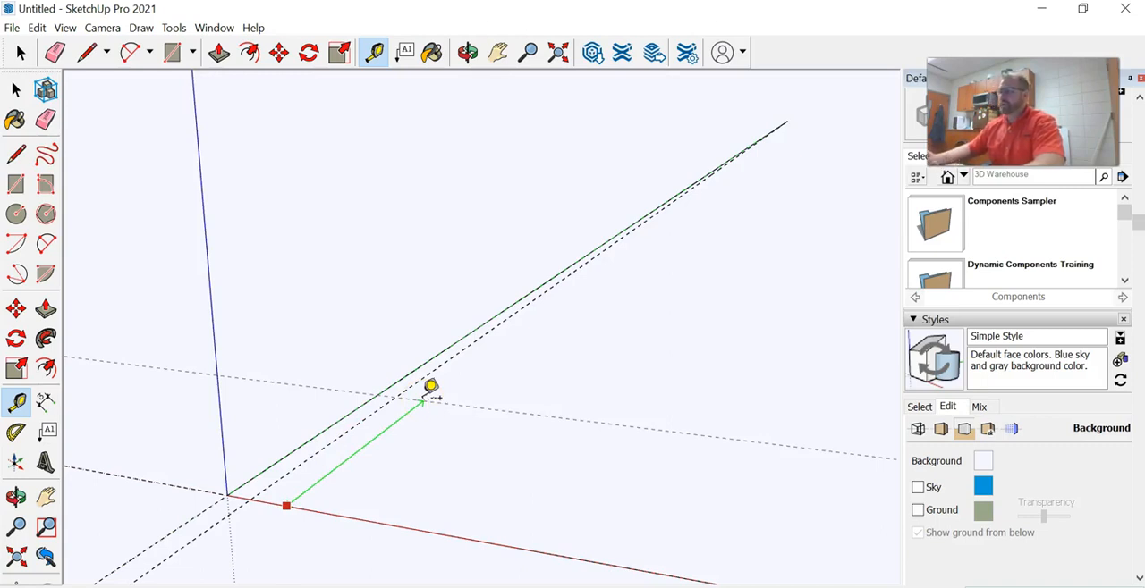
click(424, 390)
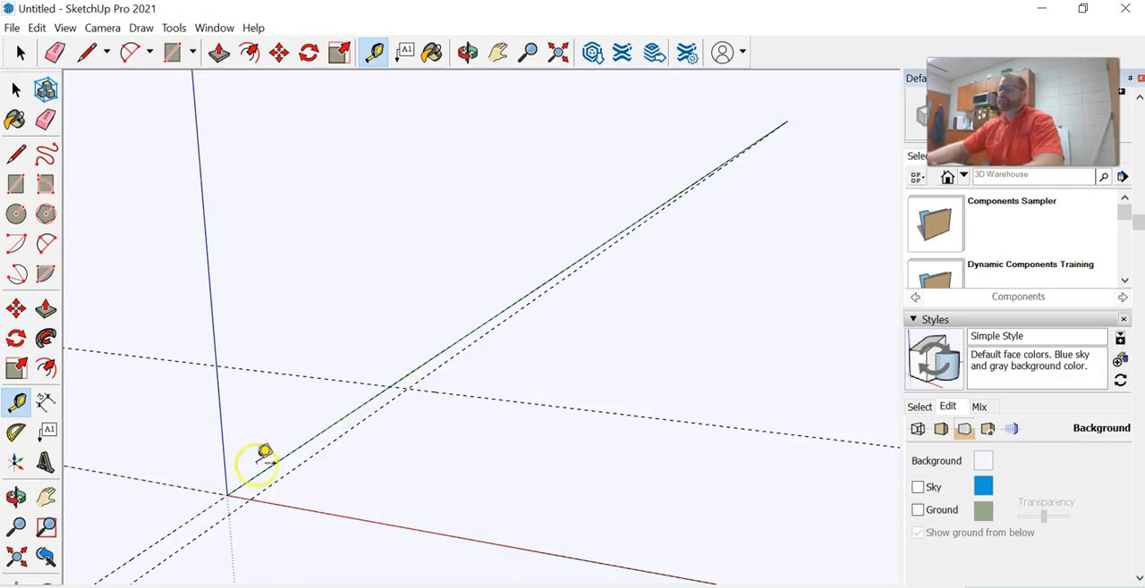
Erase the offset guide beside the green axis and replace it with a new parallel guide at an entered distance
click(56, 54)
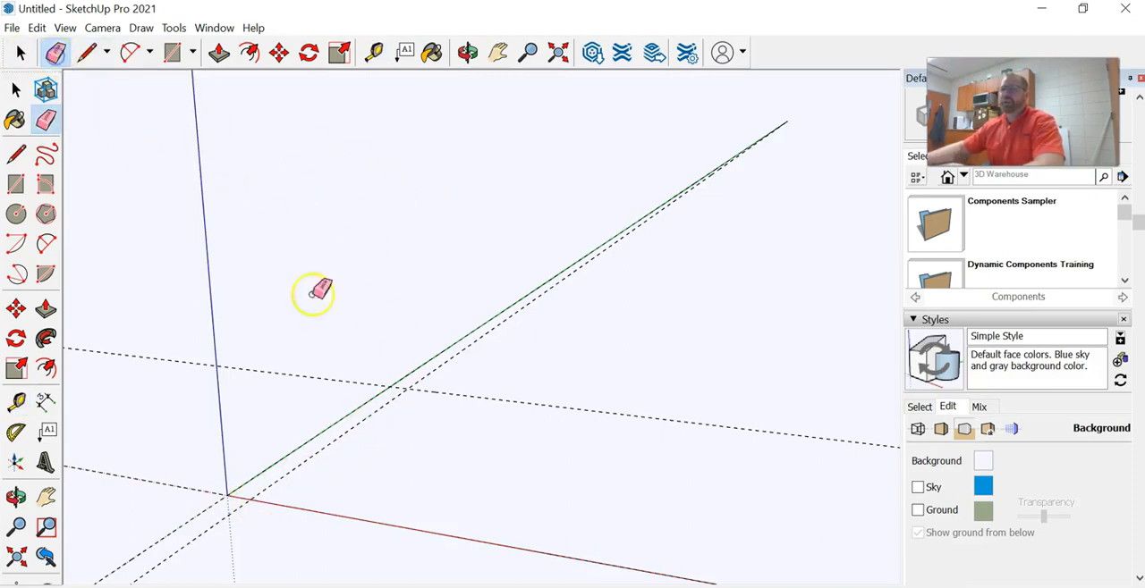
click(339, 439)
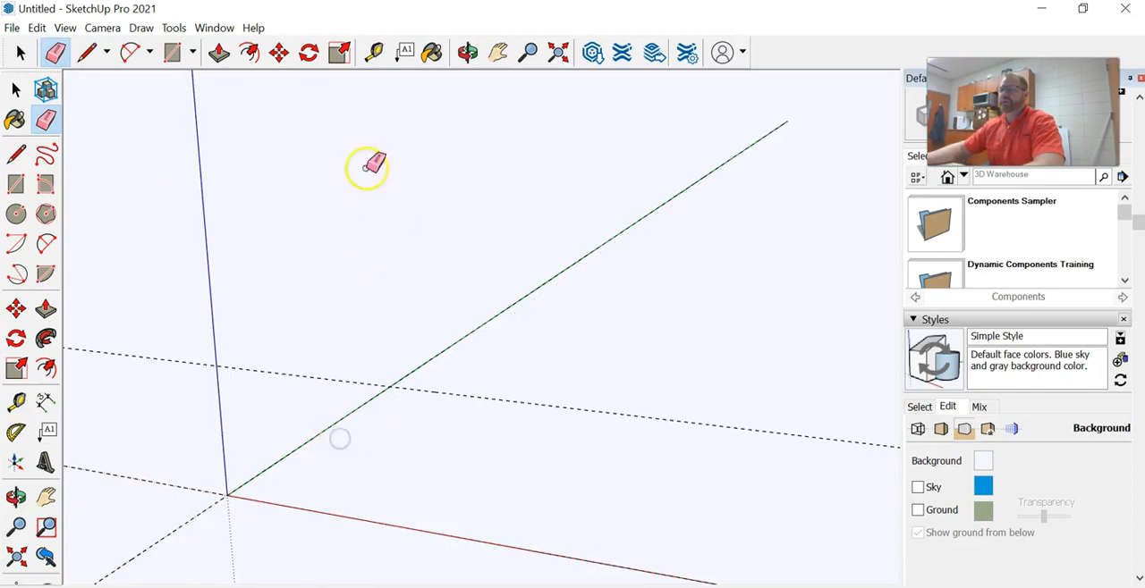
click(373, 52)
click(329, 429)
click(375, 427)
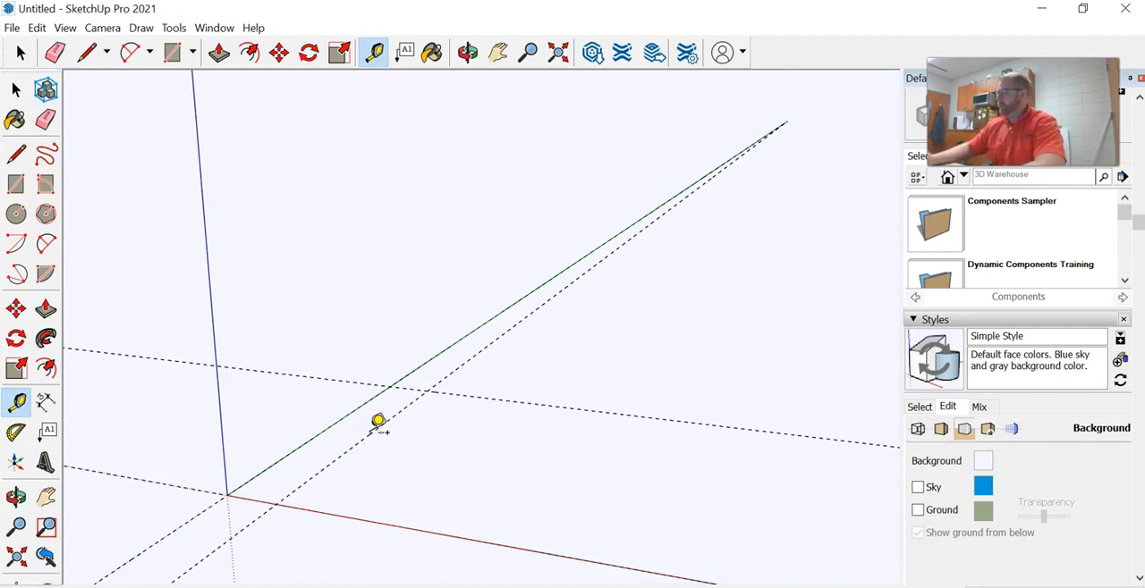
key(Return)
click(277, 463)
Draw a narrow ground rectangle between the guides, from the far intersection on the green axis to the offset guide at the red axis
scroll(298, 472, up, 1)
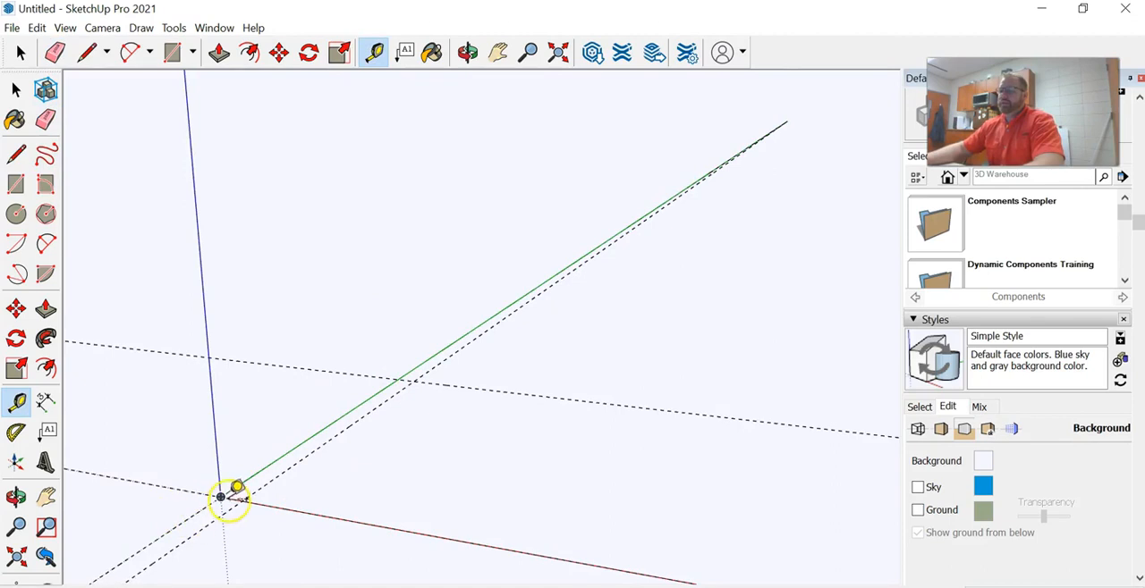
click(173, 54)
click(397, 379)
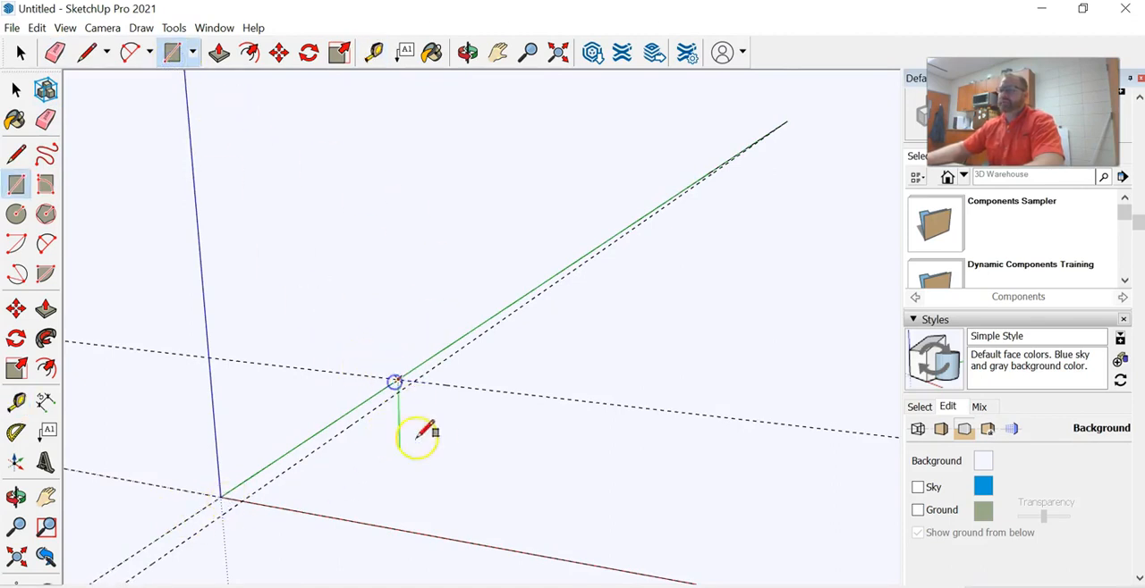
click(244, 497)
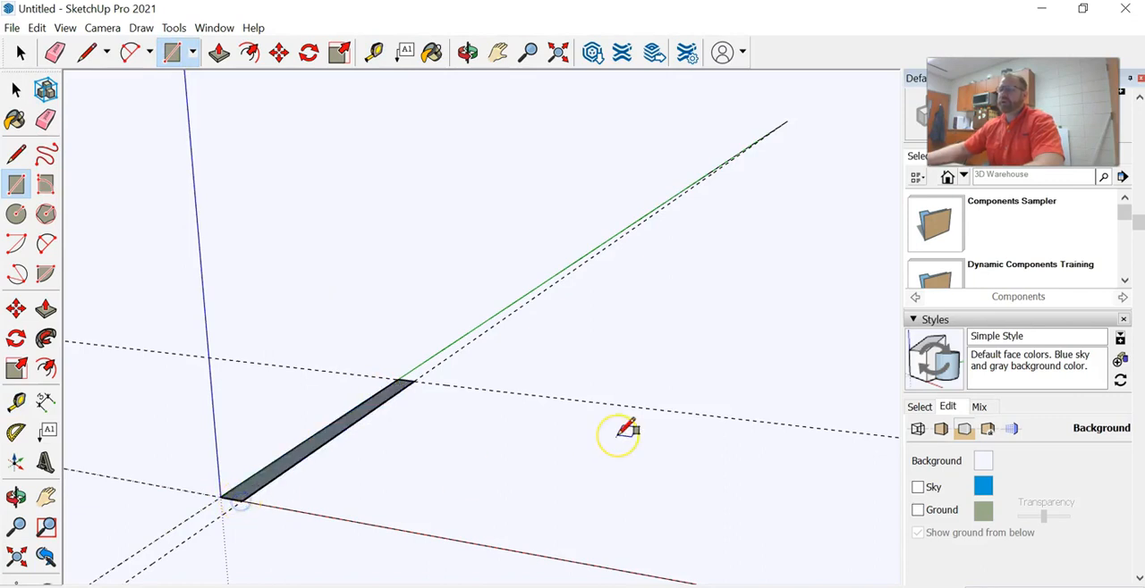
Push/Pull the narrow rectangle upward along the blue axis into a tall, thin upright panel and bring the whole panel into view
click(218, 54)
drag(312, 454, 299, 138)
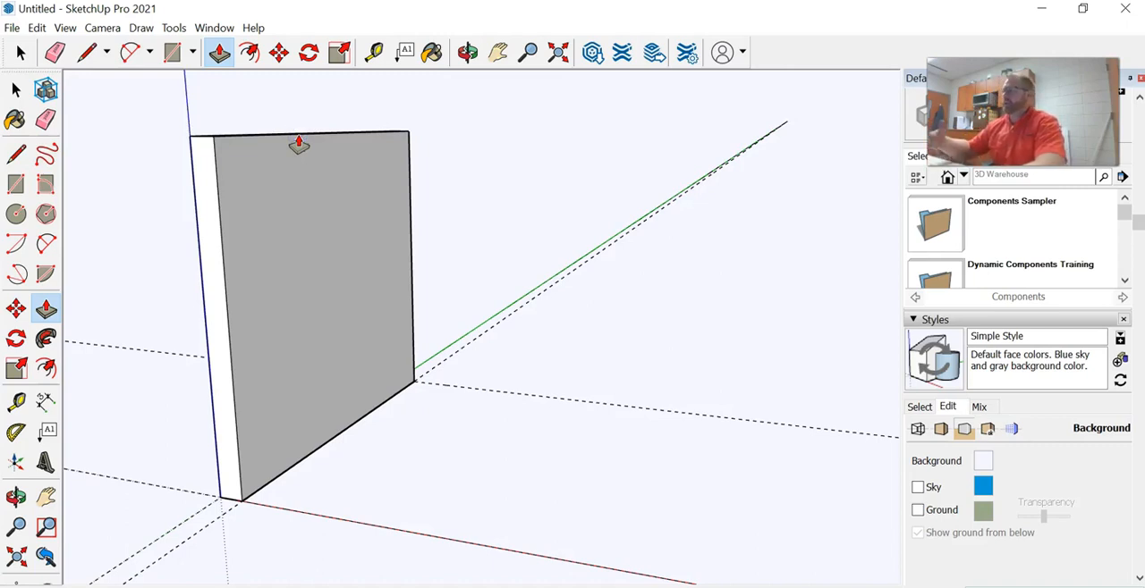
click(981, 453)
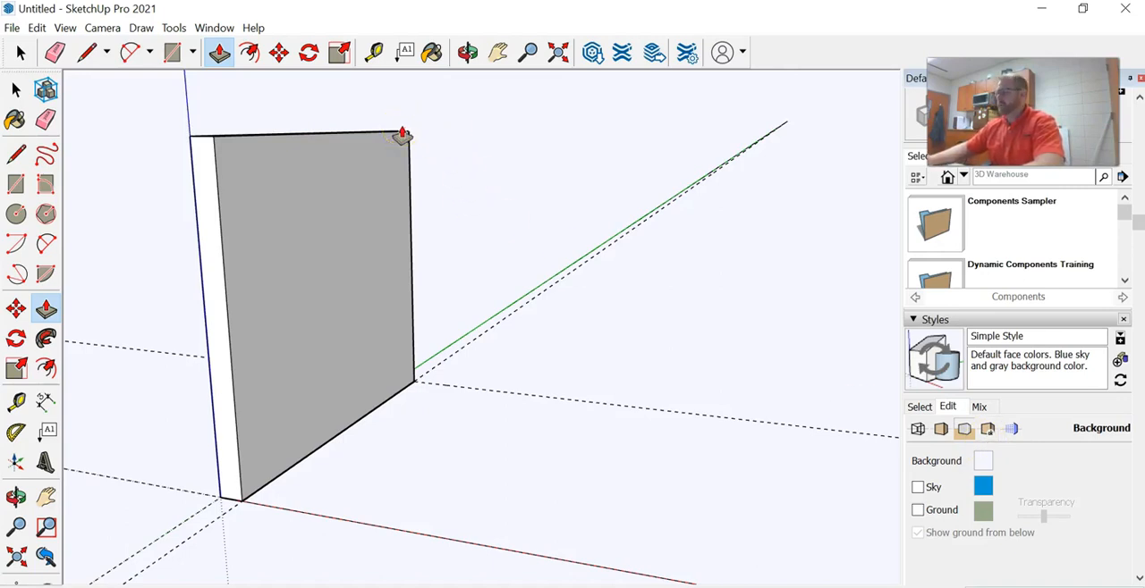
key(Return)
scroll(417, 233, down, 5)
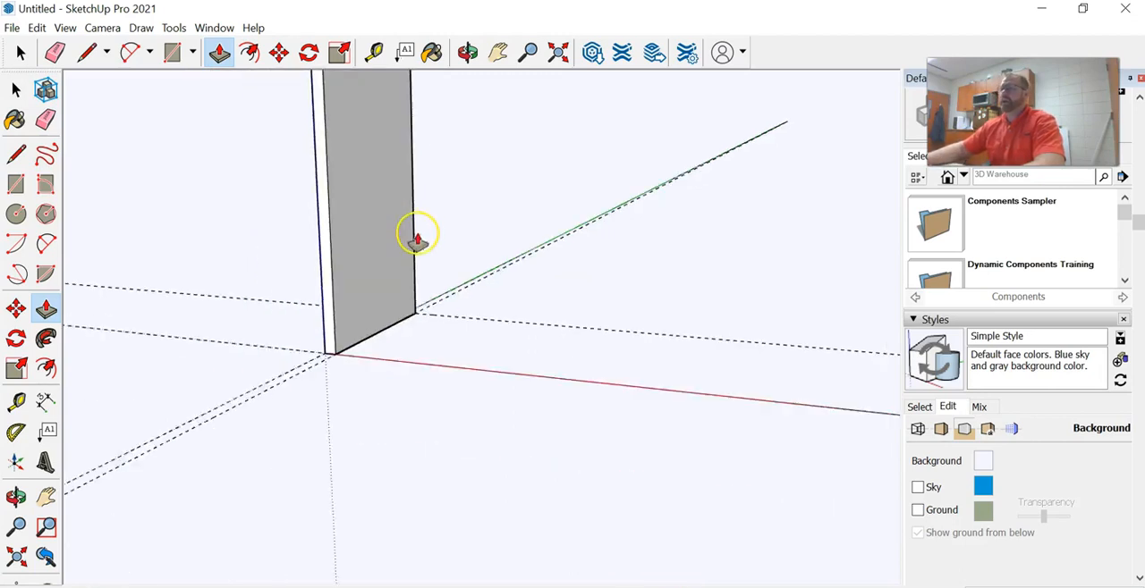
click(495, 50)
drag(475, 150, 407, 309)
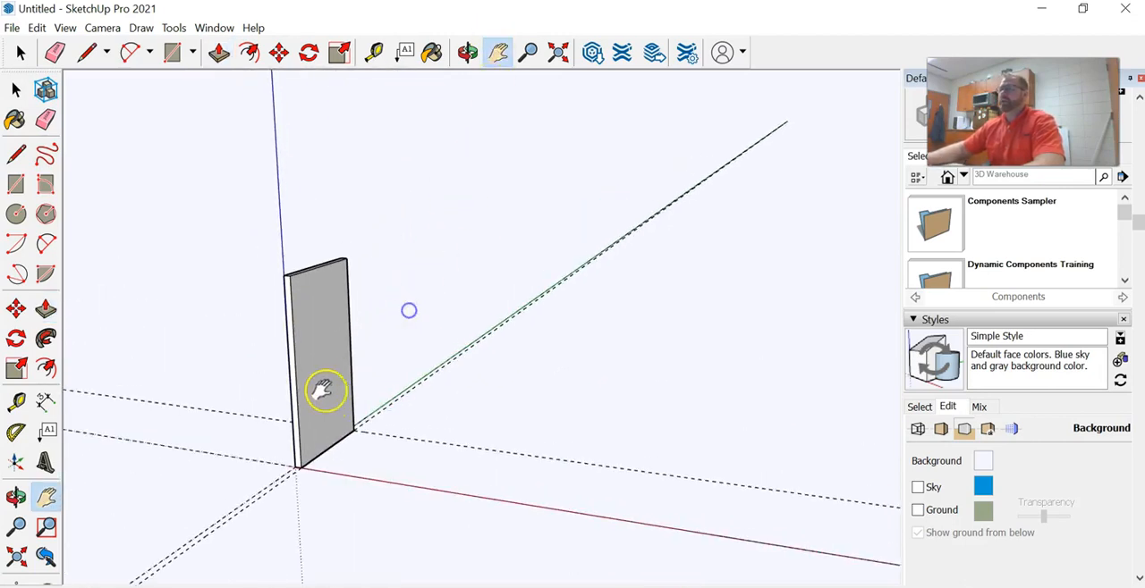
Draw a vertical line down the middle of the panel's narrow far end face, from the top edge's midpoint to the bottom edge
scroll(331, 394, up, 2)
scroll(365, 309, up, 1)
drag(398, 359, 382, 366)
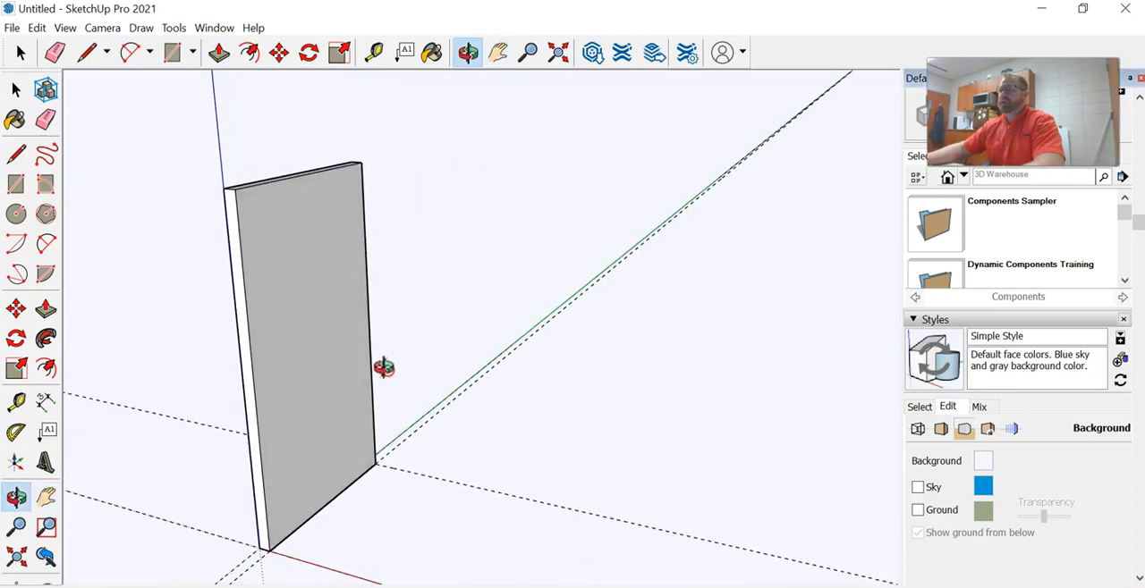
key(h)
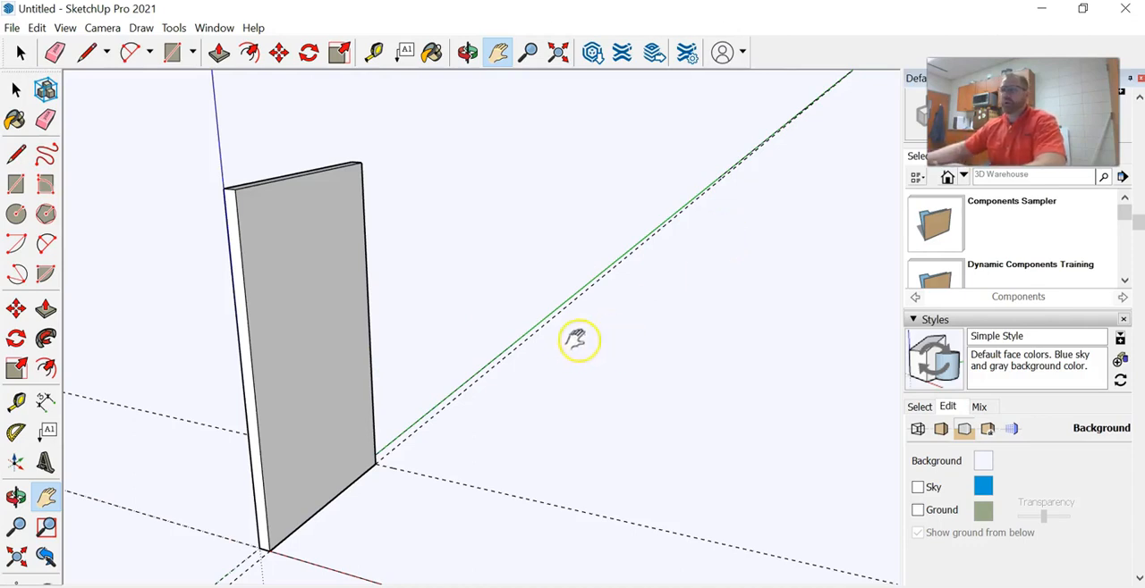
middle_drag(689, 297, 246, 368)
middle_drag(867, 264, 487, 253)
click(87, 52)
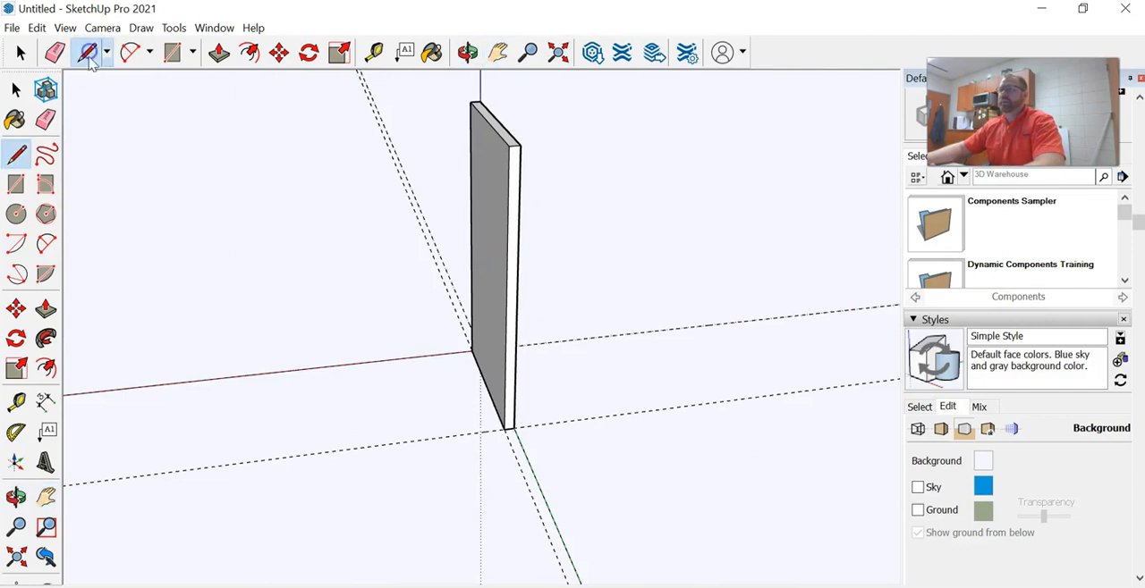
click(373, 52)
scroll(480, 194, up, 3)
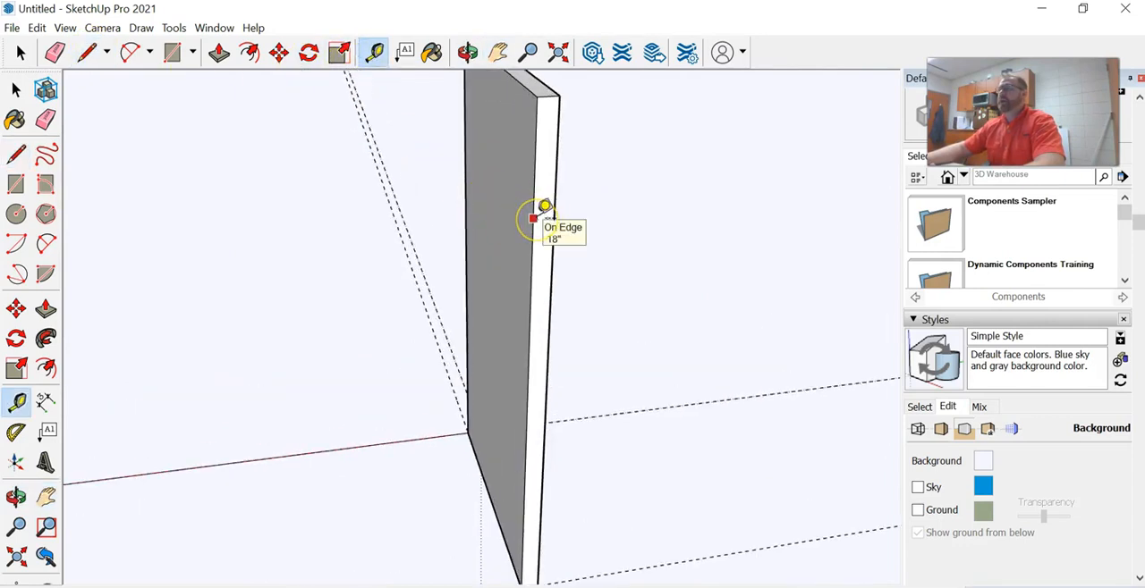
click(87, 52)
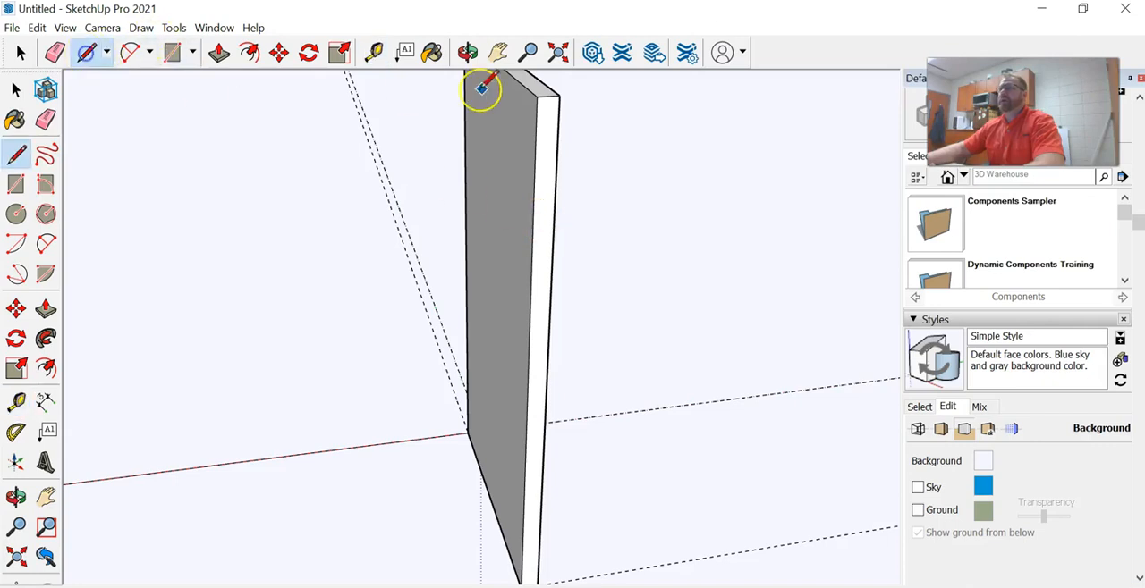
scroll(554, 93, up, 3)
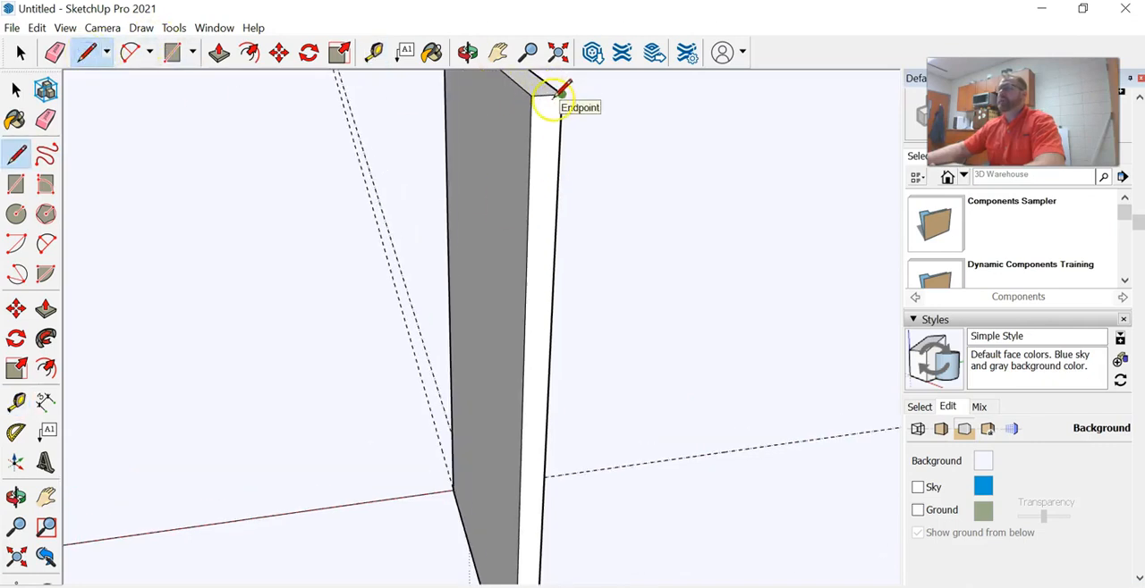
click(546, 93)
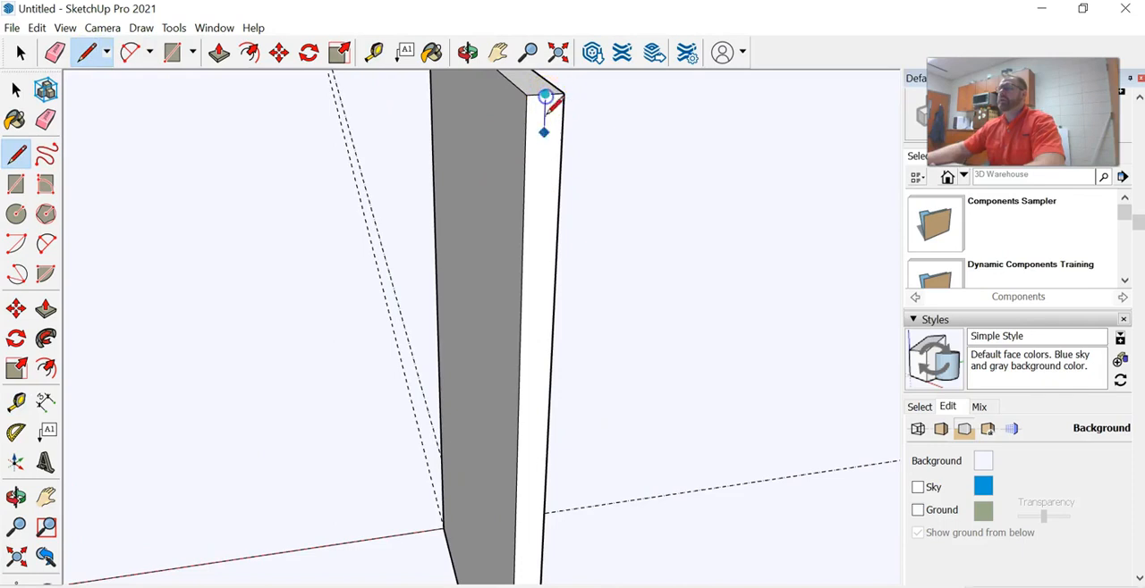
scroll(547, 91, down, 5)
scroll(549, 479, up, 2)
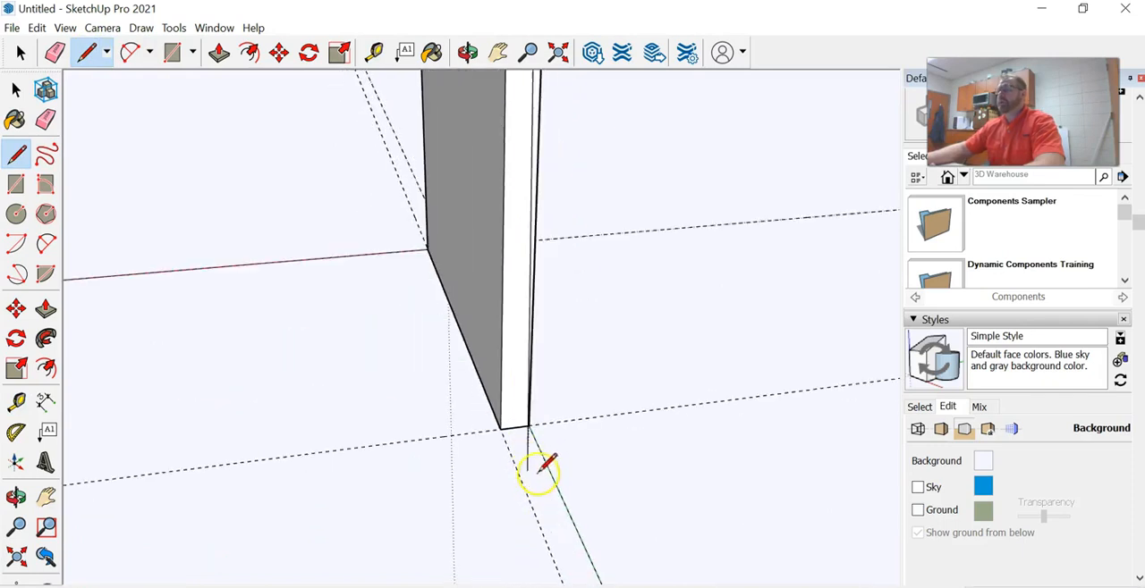
Push/Pull the half of the split end face on the solid red axis side inward to cut a full-height step into the panel's edge
click(219, 52)
click(514, 197)
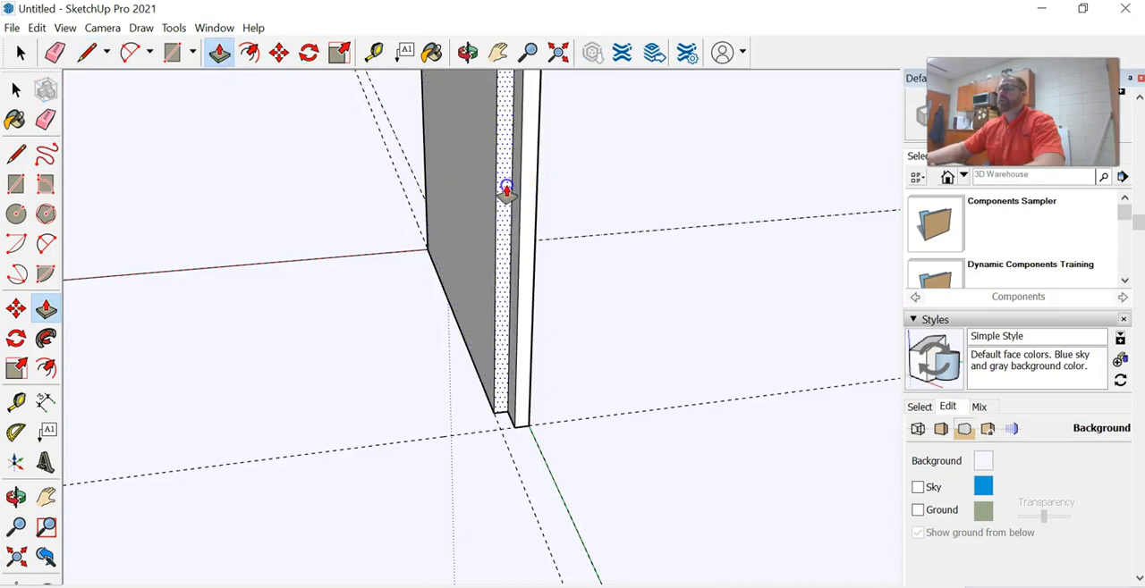
click(502, 184)
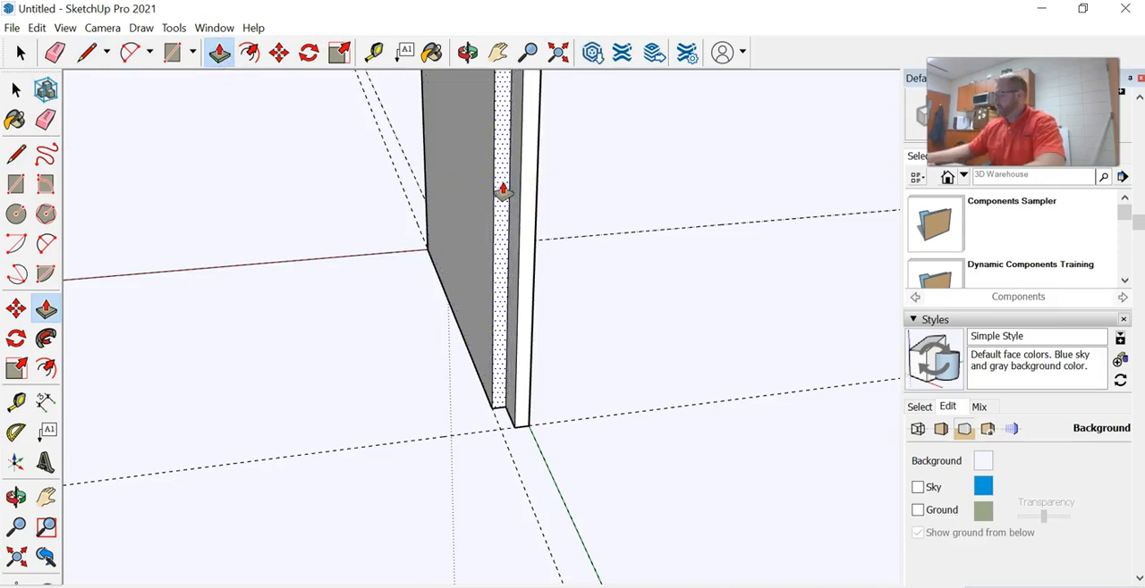
Place two vertical Tape Measure guides on the panel's wide face, one about 2 inches in from the blue-axis edge and one inset from the opposite edge
middle_drag(350, 263, 695, 168)
scroll(674, 295, down, 5)
scroll(695, 168, up, 3)
middle_drag(603, 166, 620, 235)
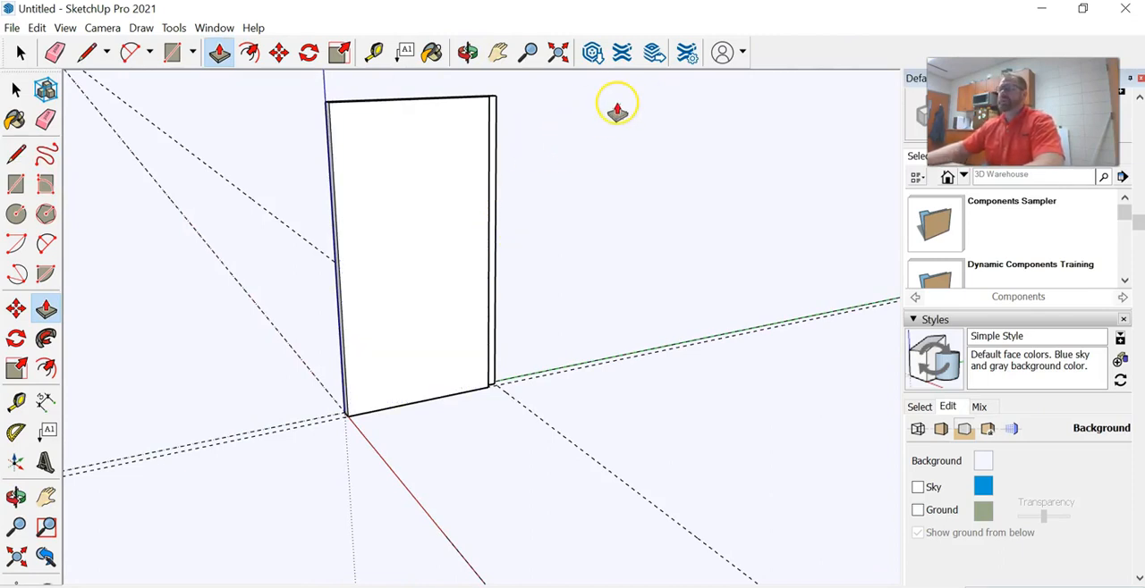
click(374, 52)
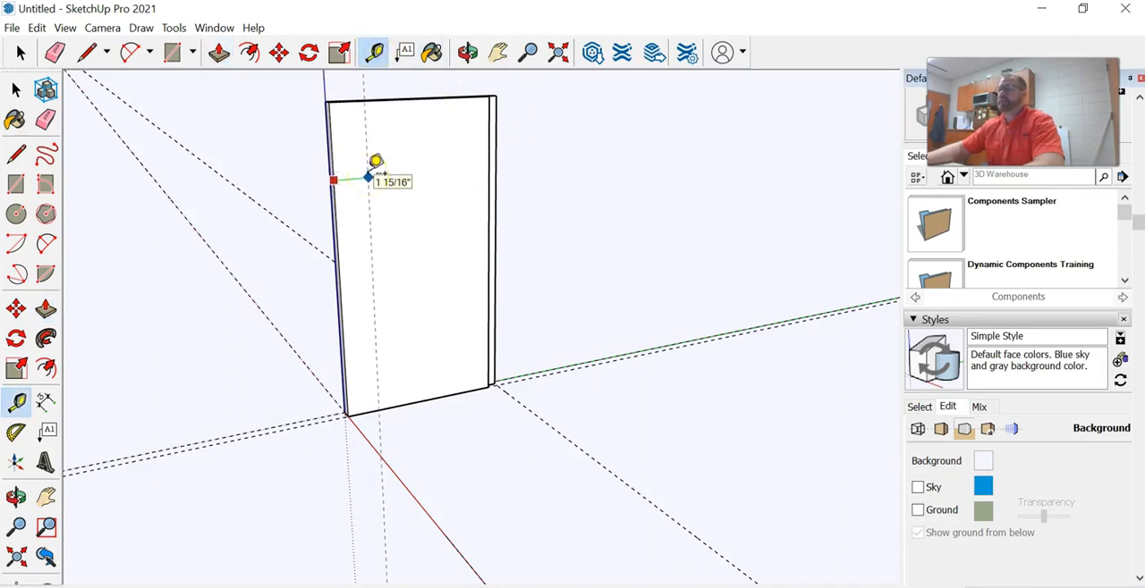
click(368, 177)
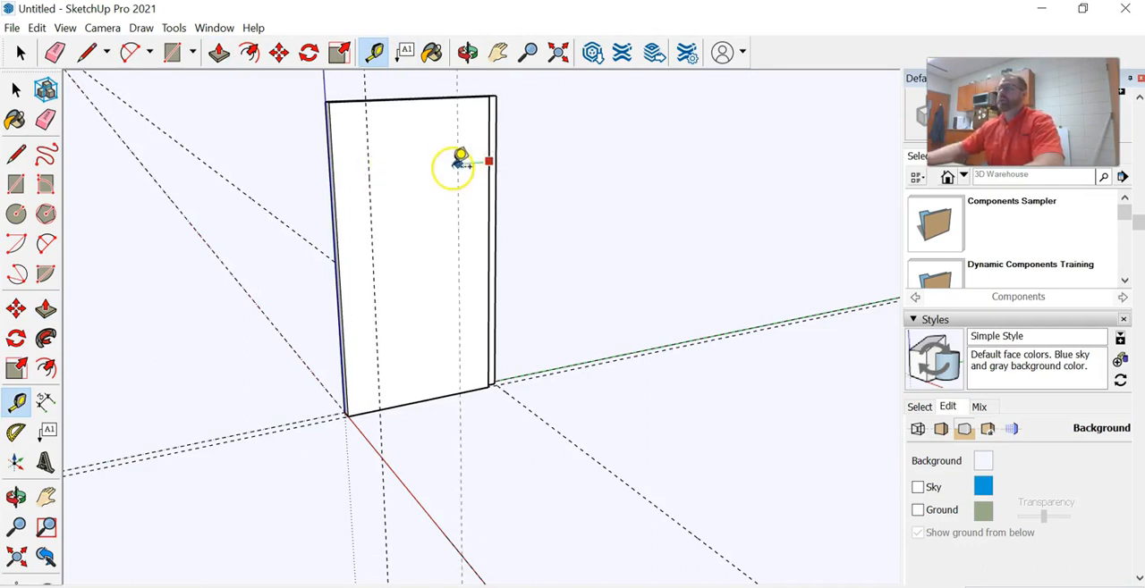
click(455, 164)
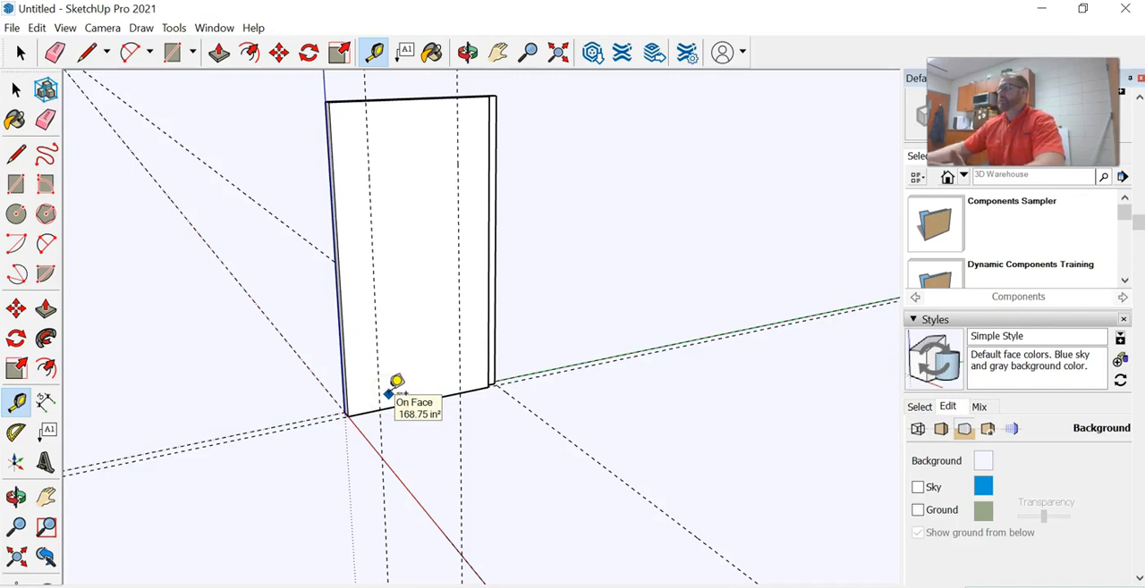
Place five evenly spaced horizontal guides across the panel's wide face, offsetting the first from the top edge and each following one from the previous guide
click(396, 100)
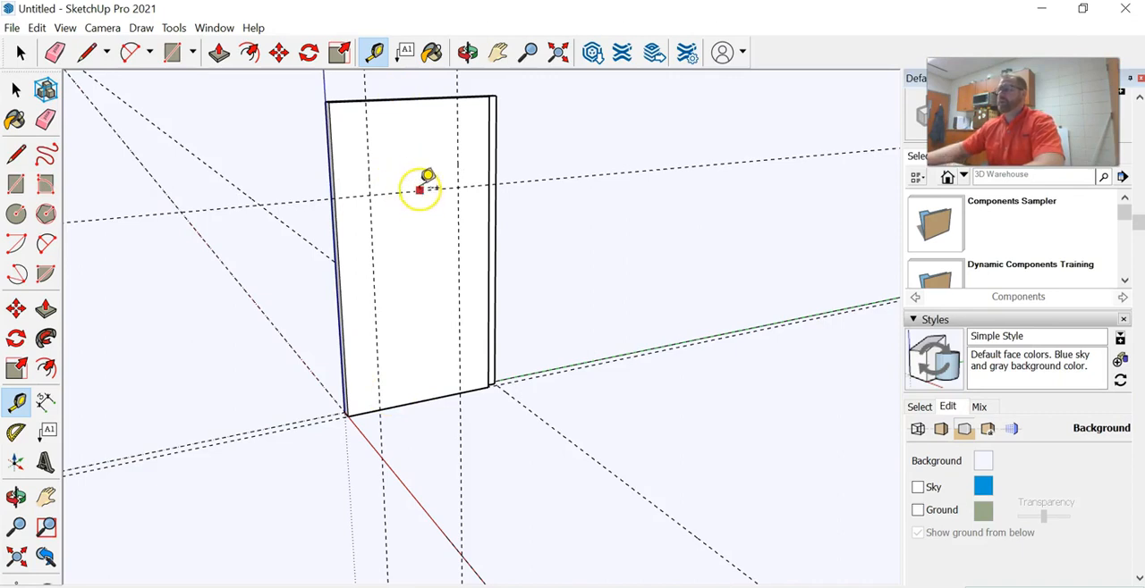
click(414, 189)
click(416, 224)
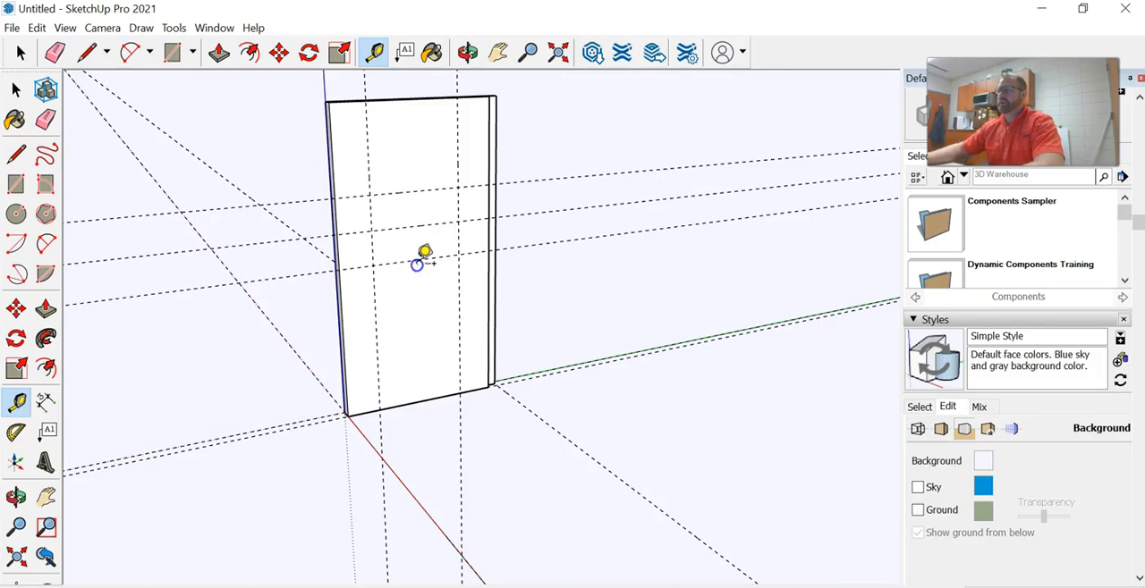
click(413, 300)
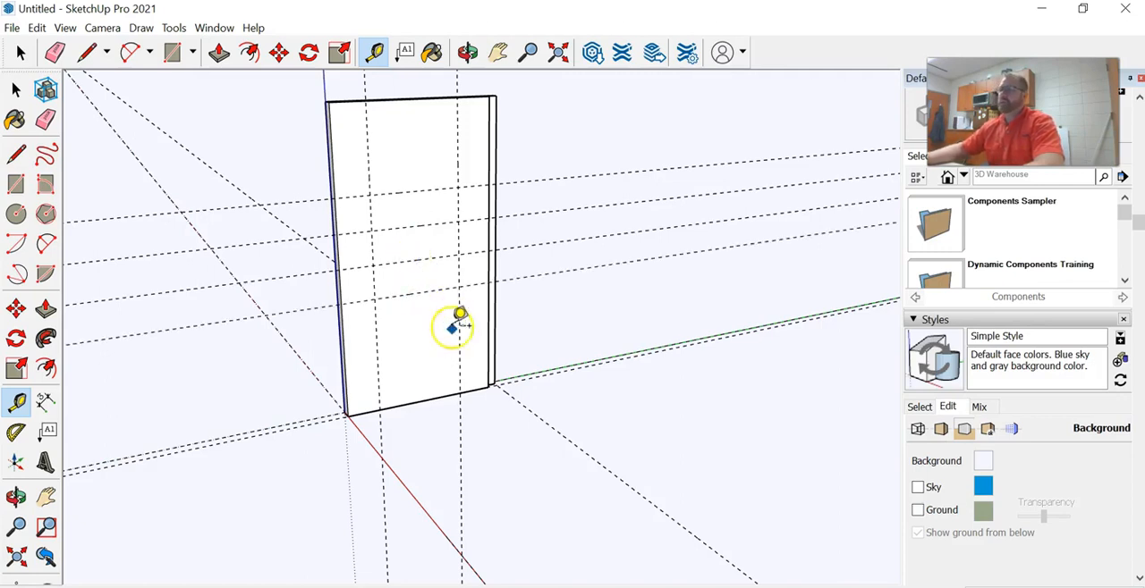
click(410, 294)
click(413, 325)
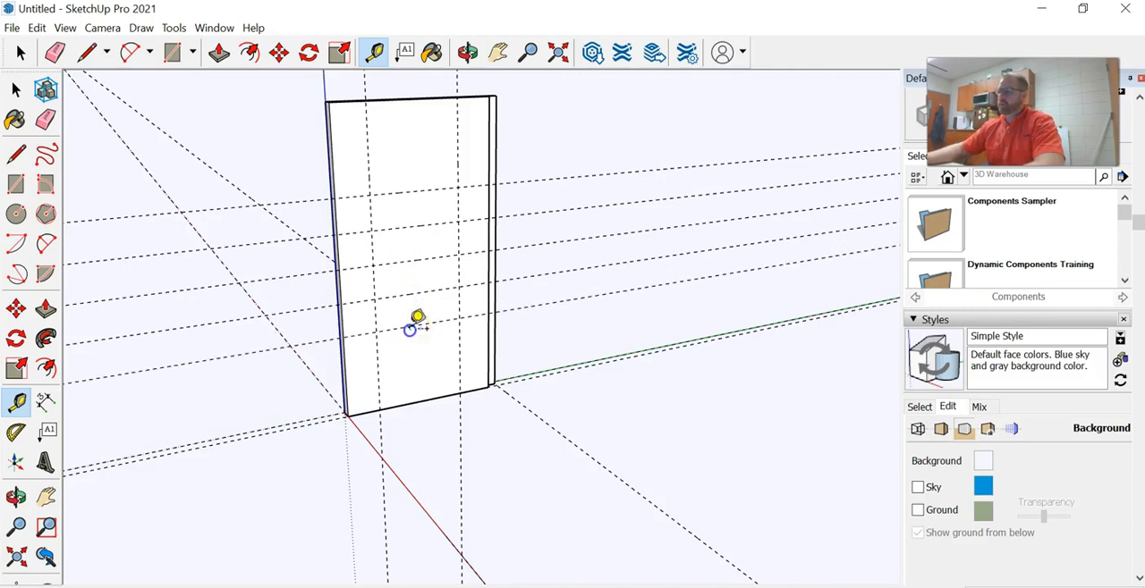
click(422, 400)
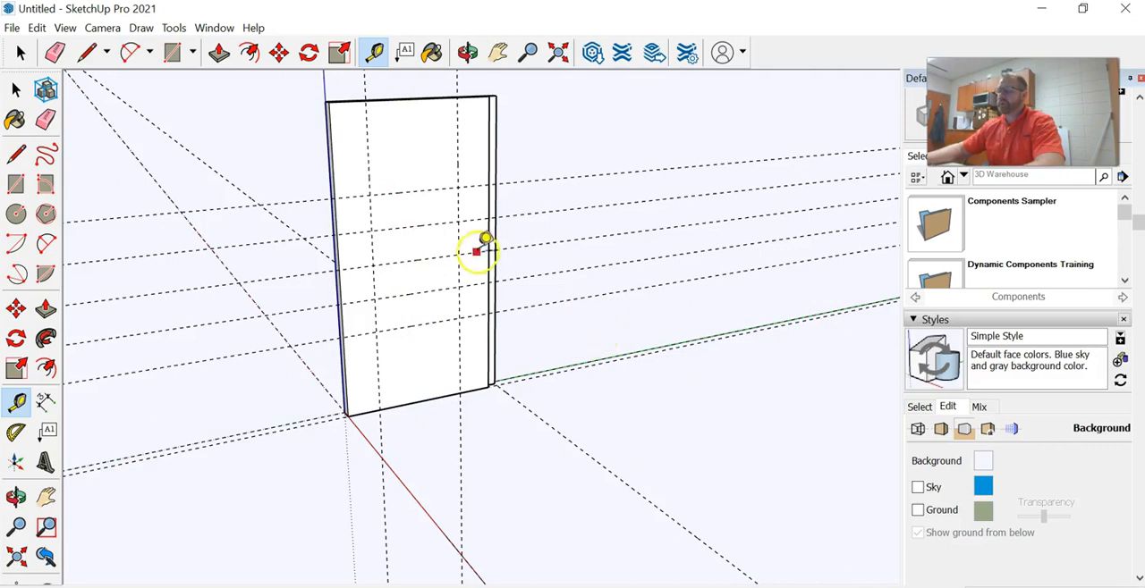
Draw ten small equal circles on the panel's wide face, one centred on each intersection of the two vertical and five horizontal guides
scroll(420, 161, up, 1)
scroll(421, 161, up, 2)
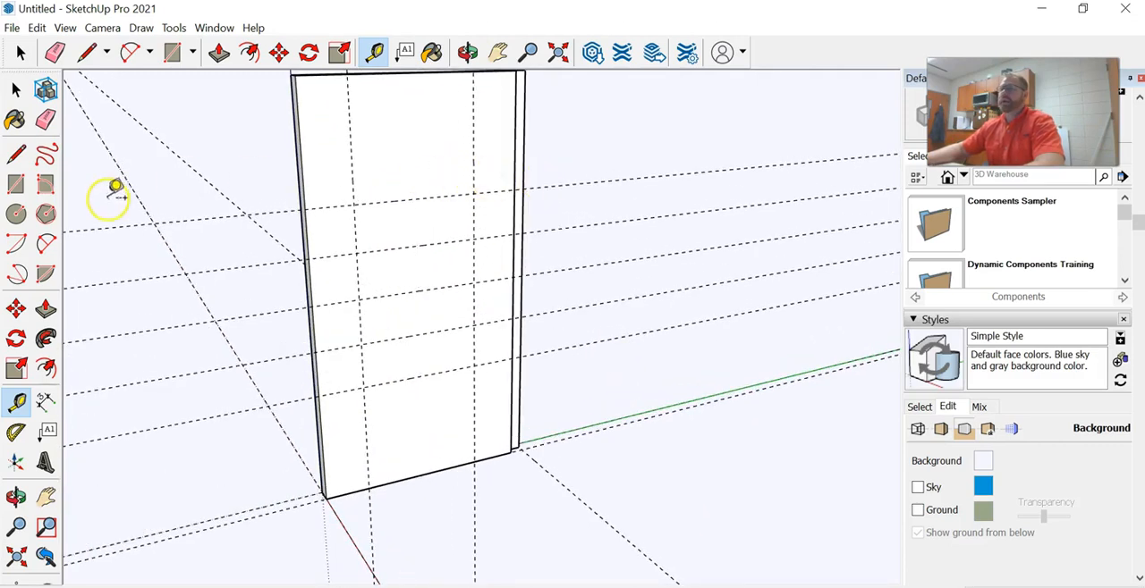
click(17, 215)
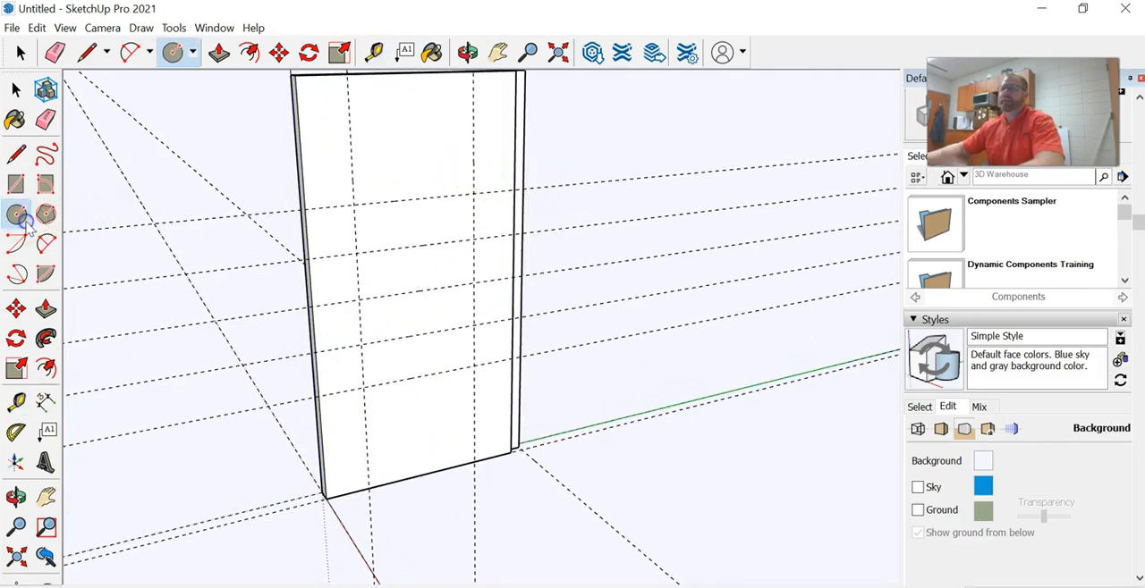
click(353, 205)
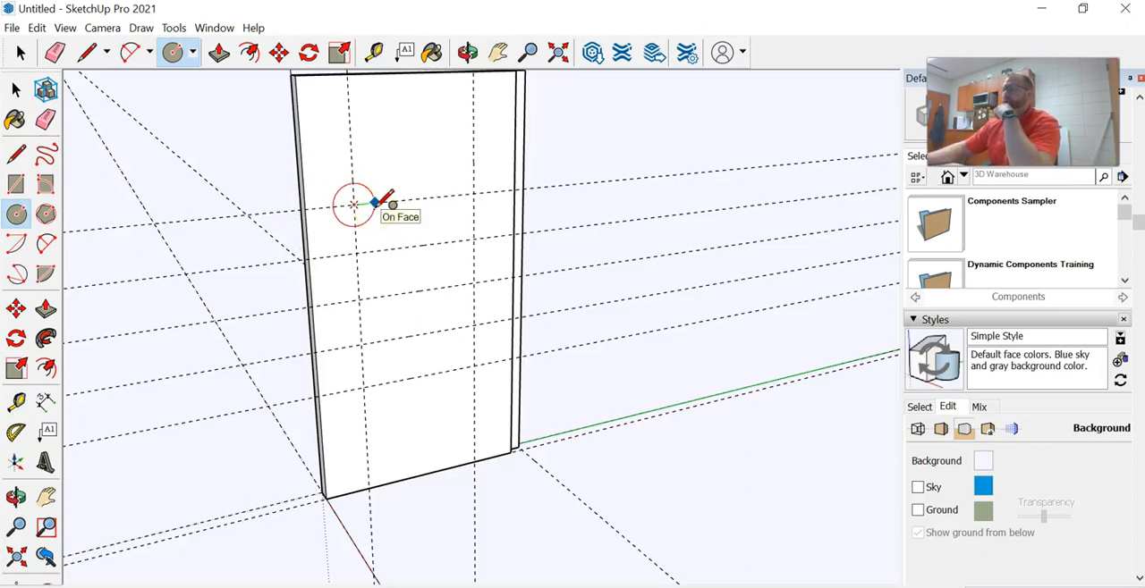
click(380, 217)
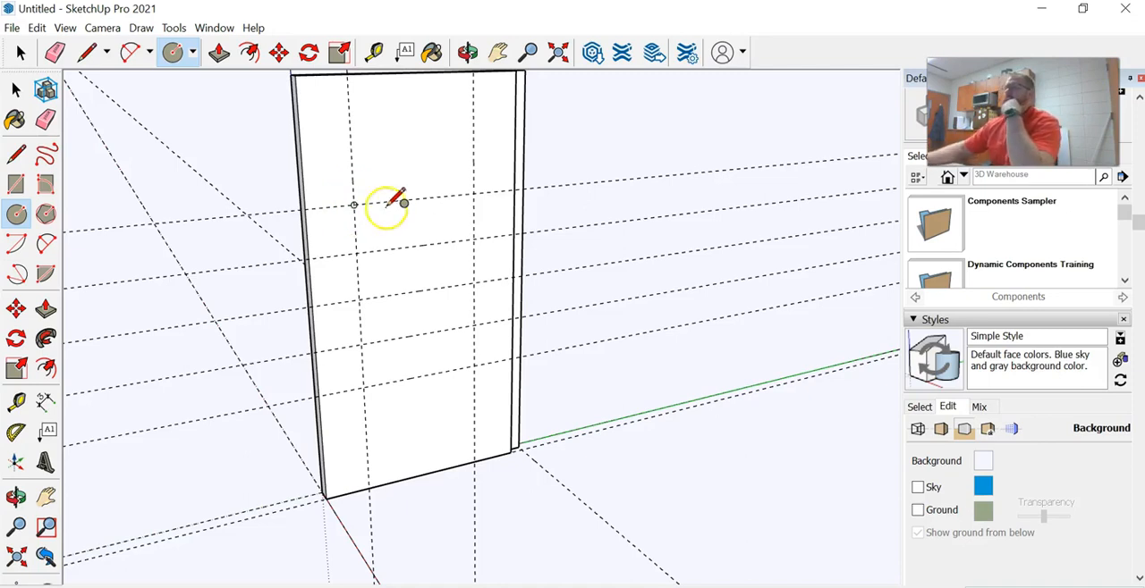
click(358, 249)
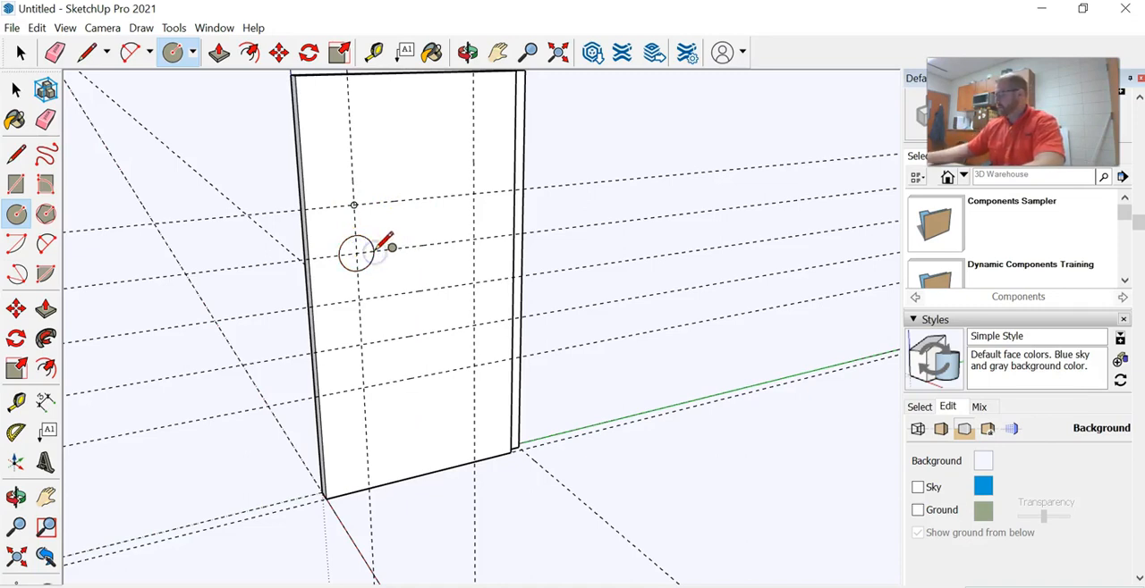
click(358, 300)
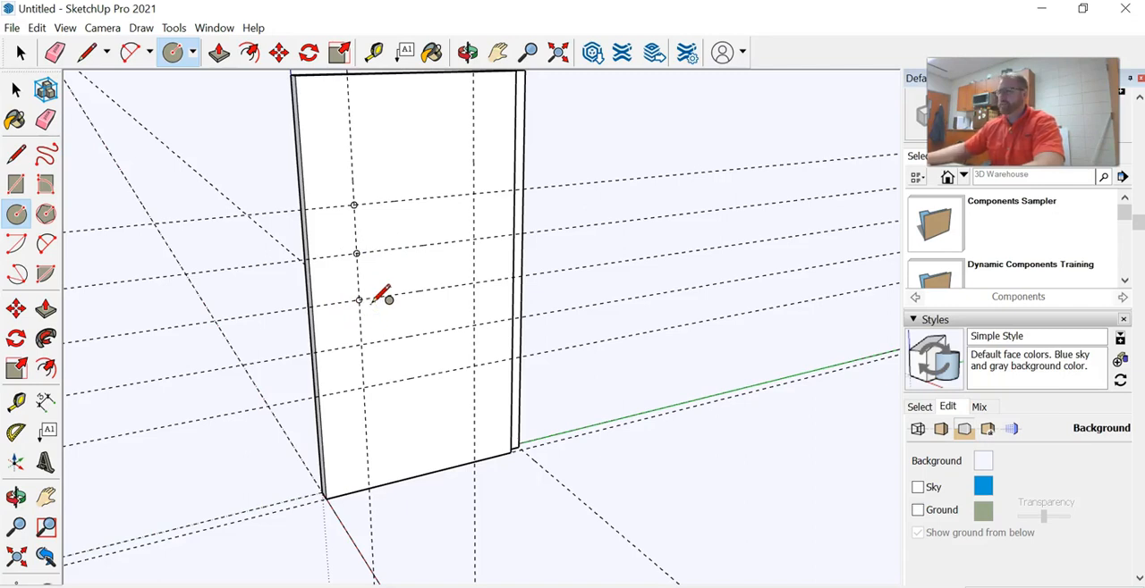
click(361, 344)
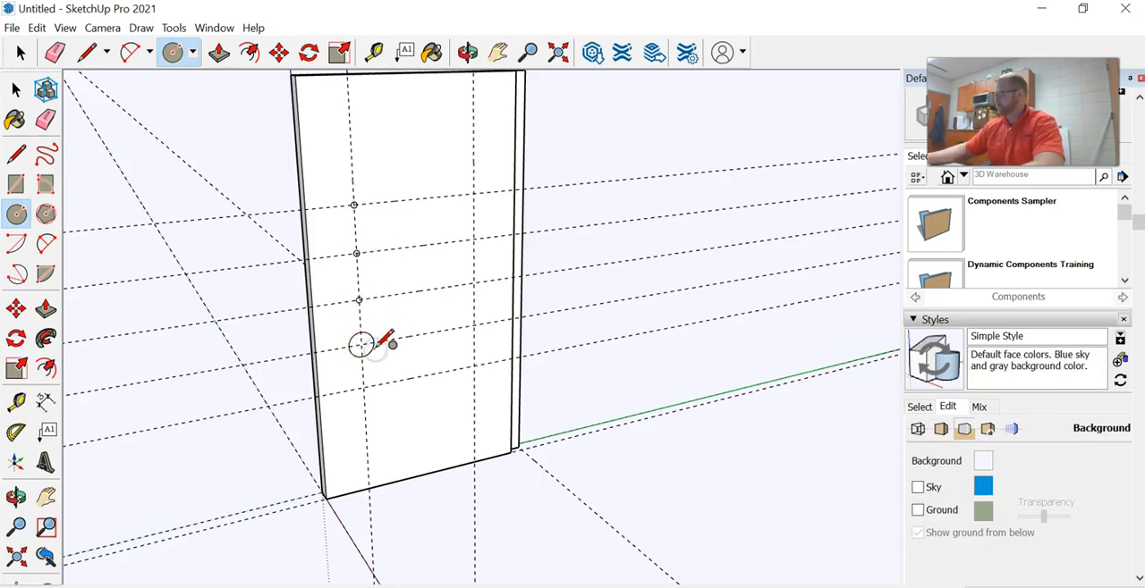
click(364, 388)
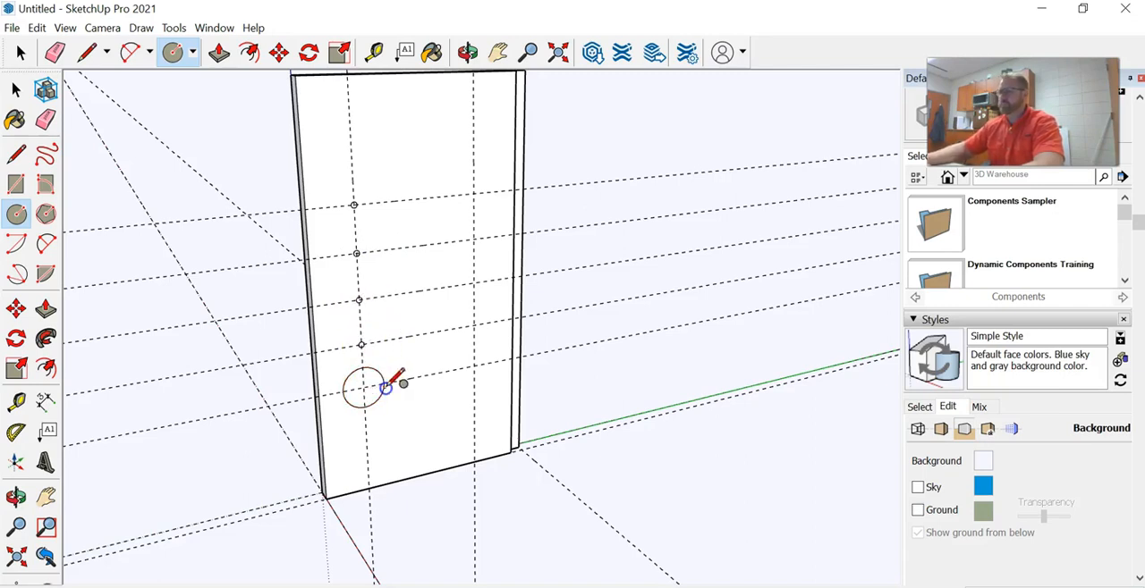
click(473, 194)
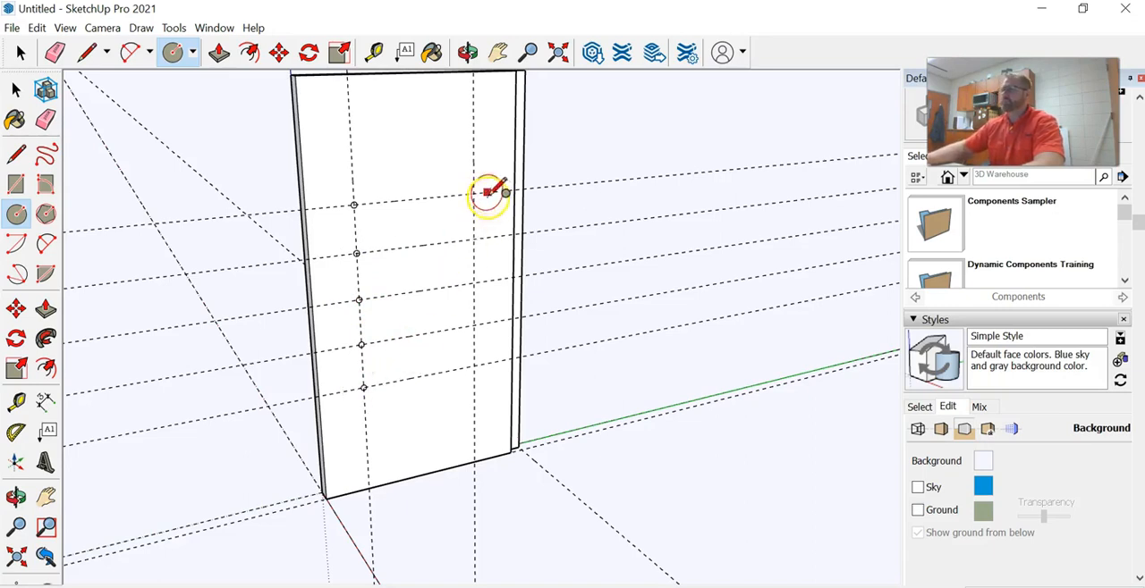
click(475, 195)
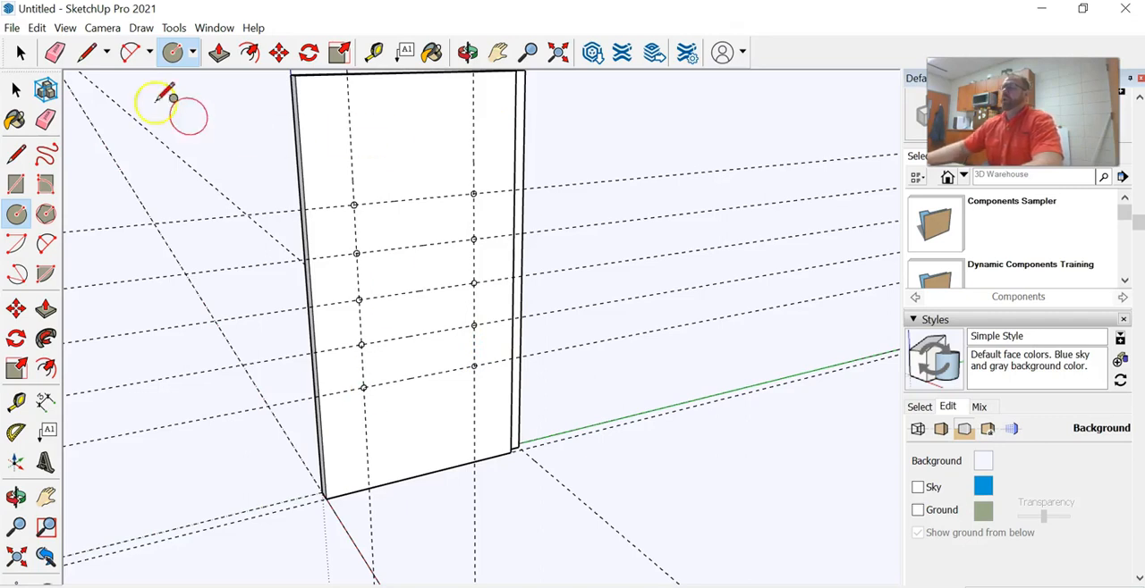
Erase the two vertical and five horizontal guides crossing the panel's wide face, keeping the circles
click(55, 52)
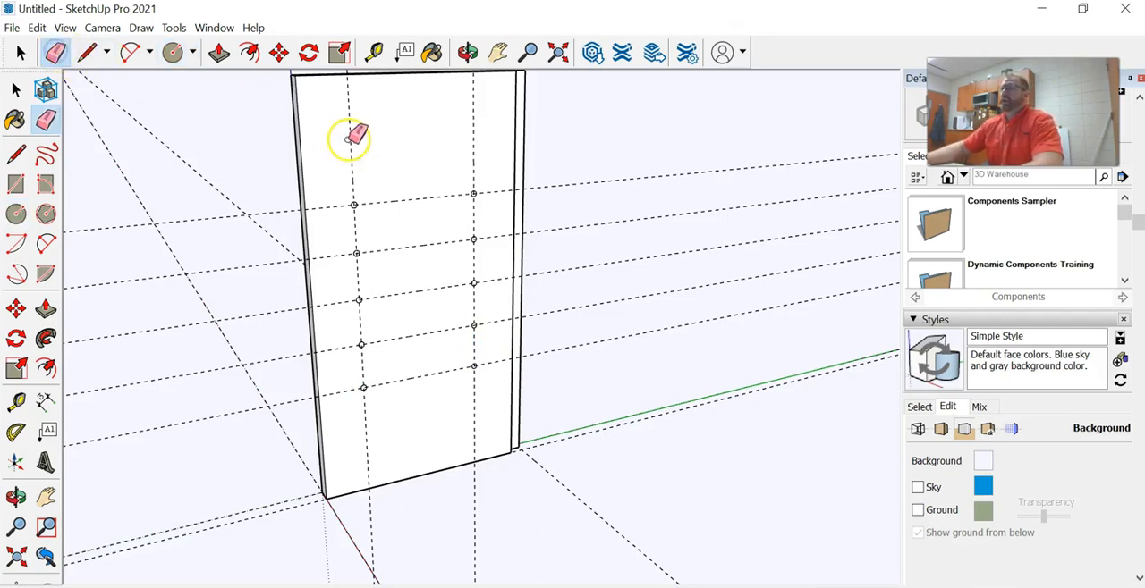
mouse_move(460, 152)
mouse_down()
mouse_move(473, 151)
mouse_move(487, 193)
mouse_up()
click(498, 235)
click(501, 278)
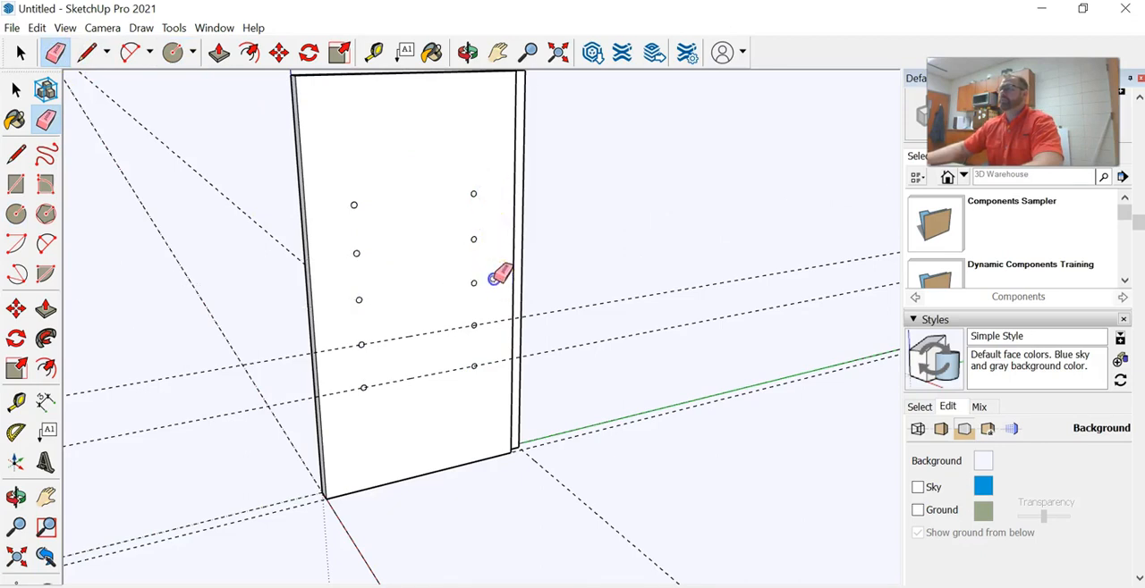
click(499, 356)
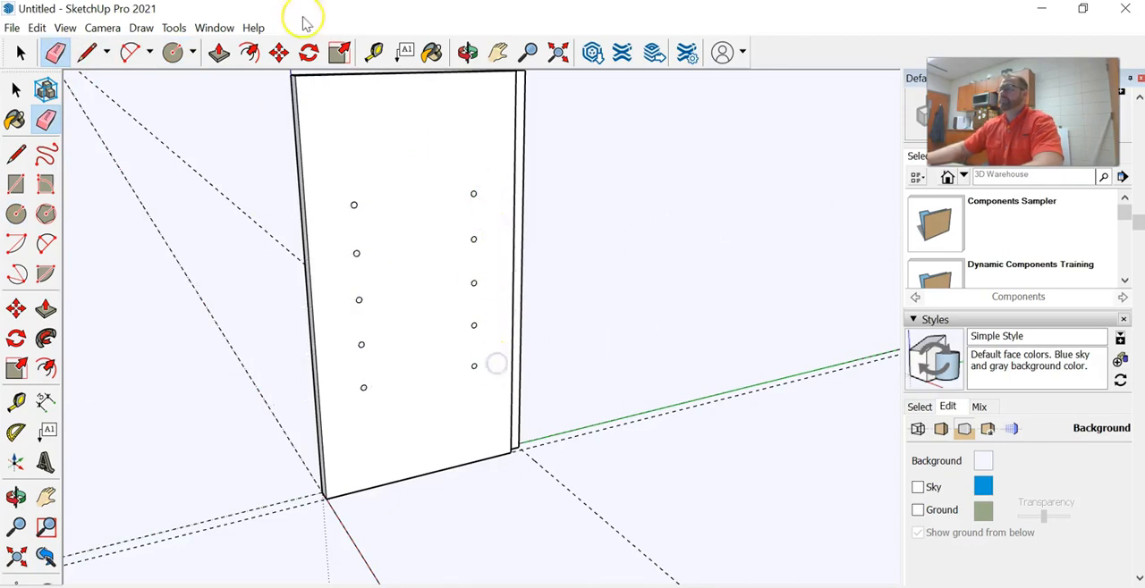
Push/Pull the five circles in the column nearest the blue-axis edge into the panel to form equally shallow shelf-pin holes
click(219, 52)
scroll(356, 213, up, 2)
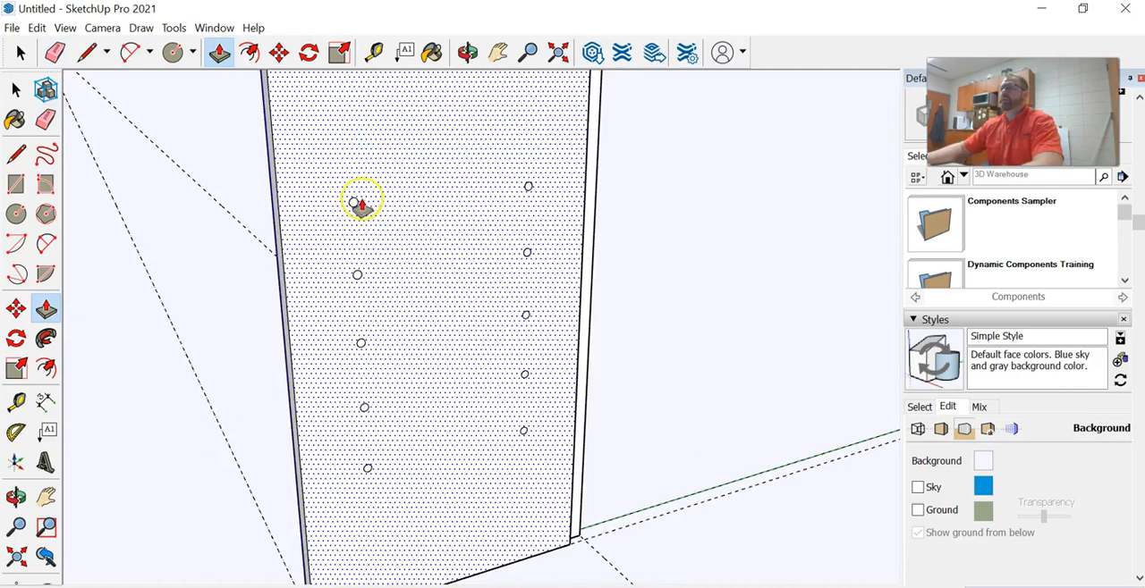
scroll(353, 208, up, 2)
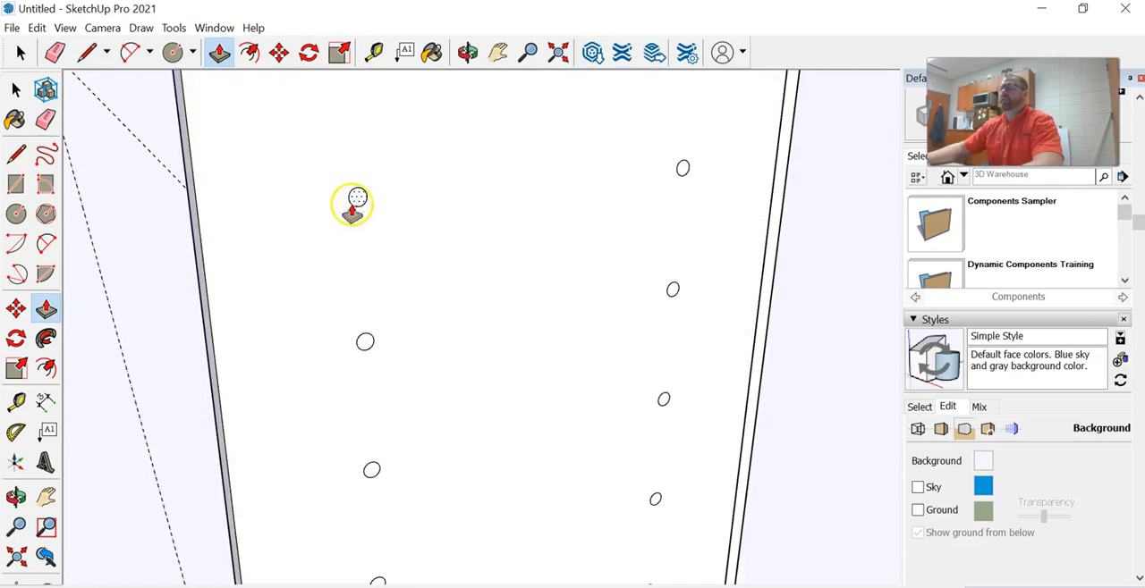
click(357, 200)
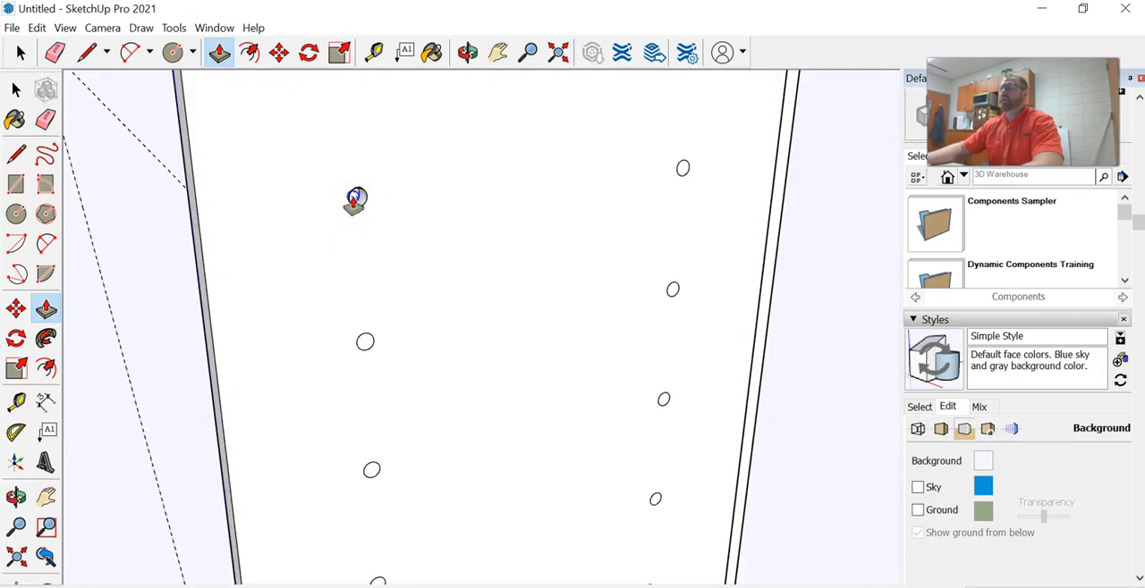
click(355, 198)
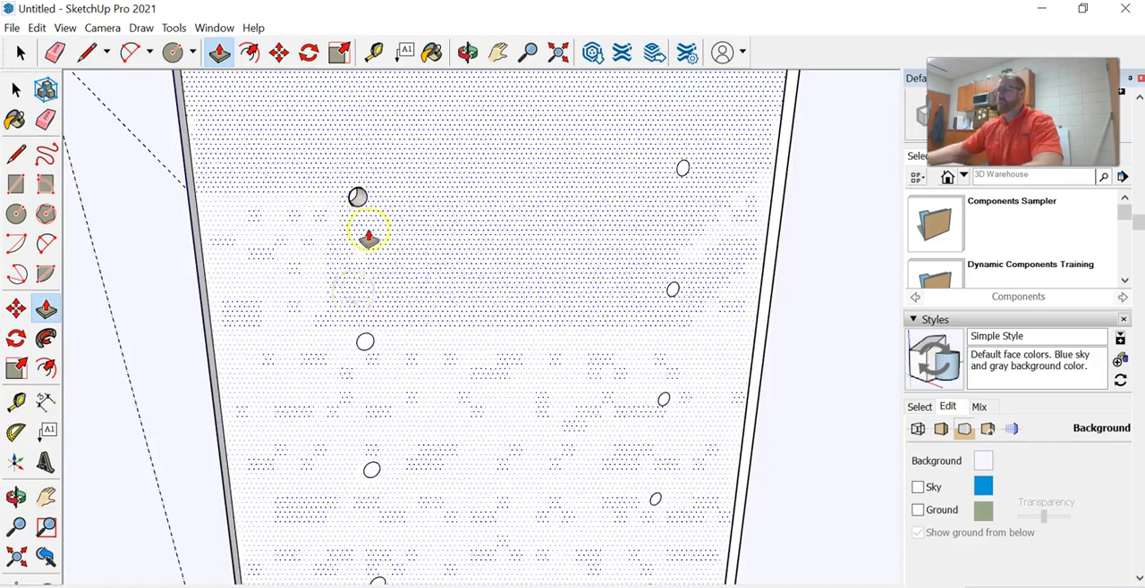
double_click(363, 341)
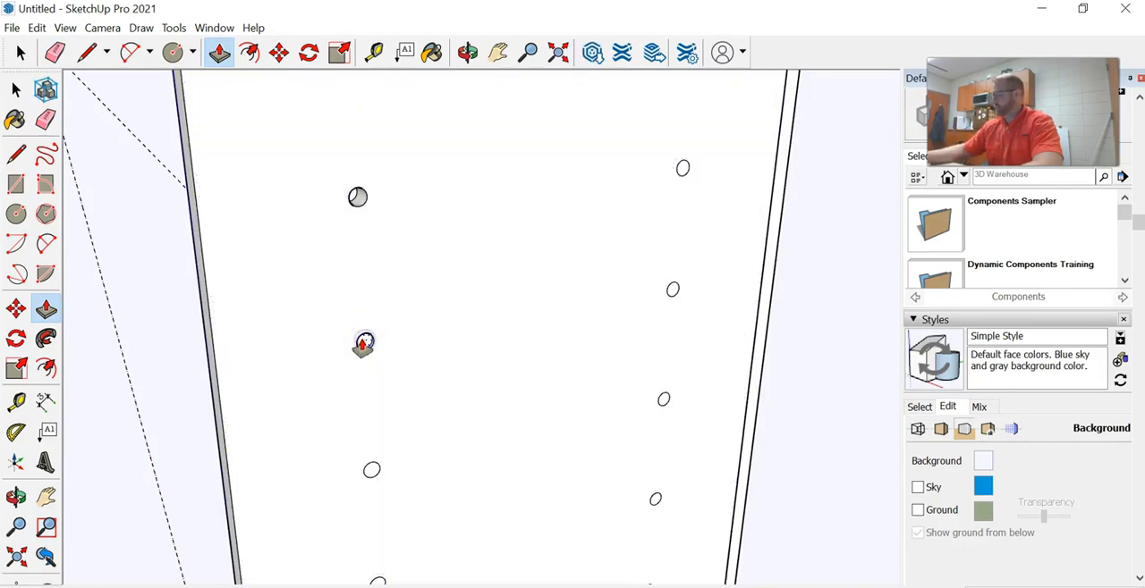
click(373, 474)
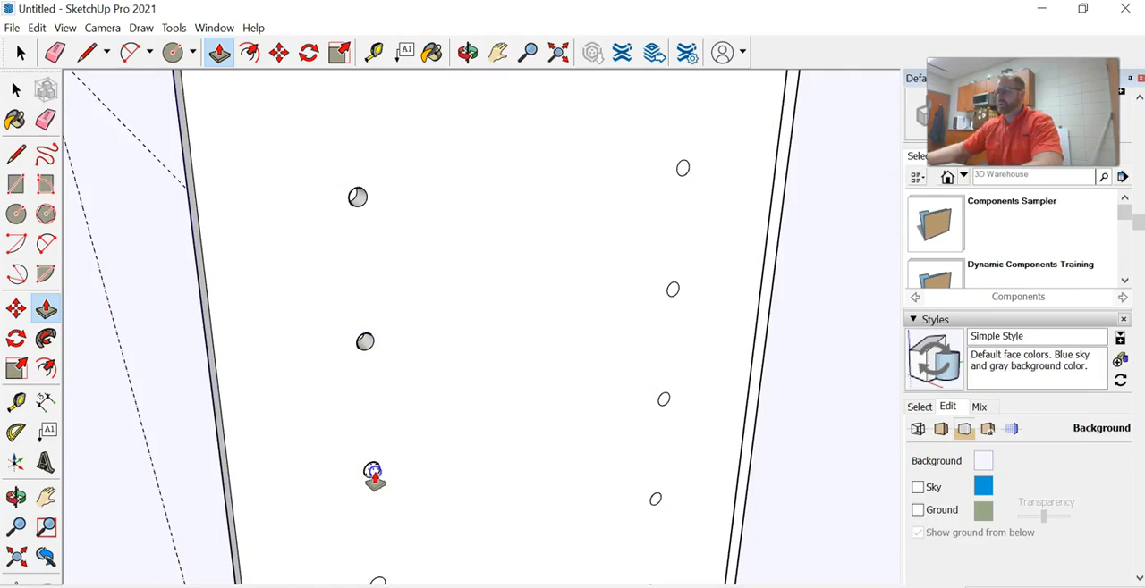
click(373, 474)
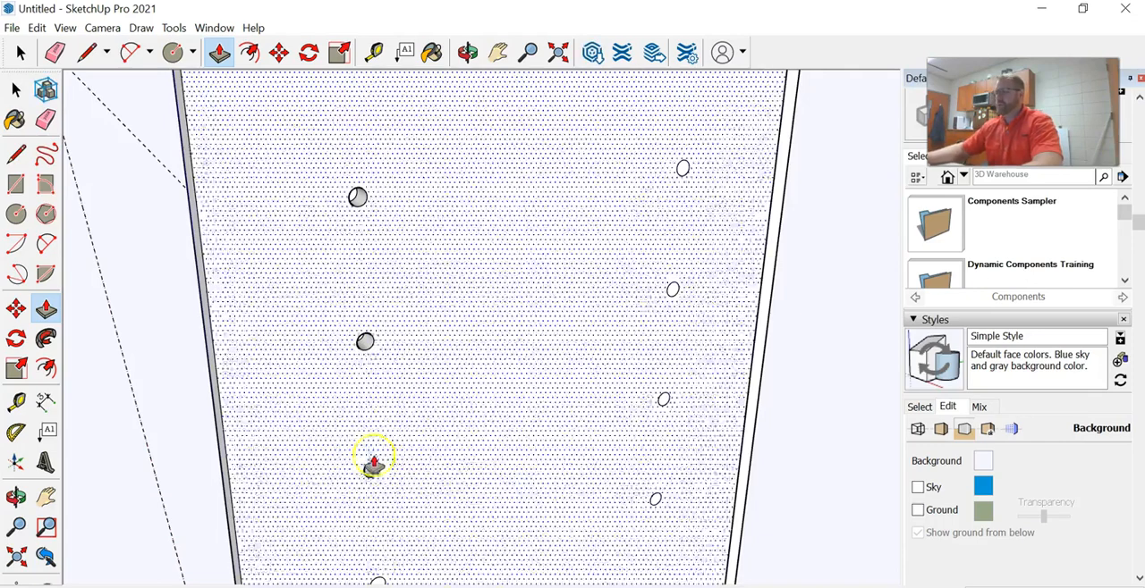
scroll(383, 483, down, 1)
scroll(383, 483, up, 2)
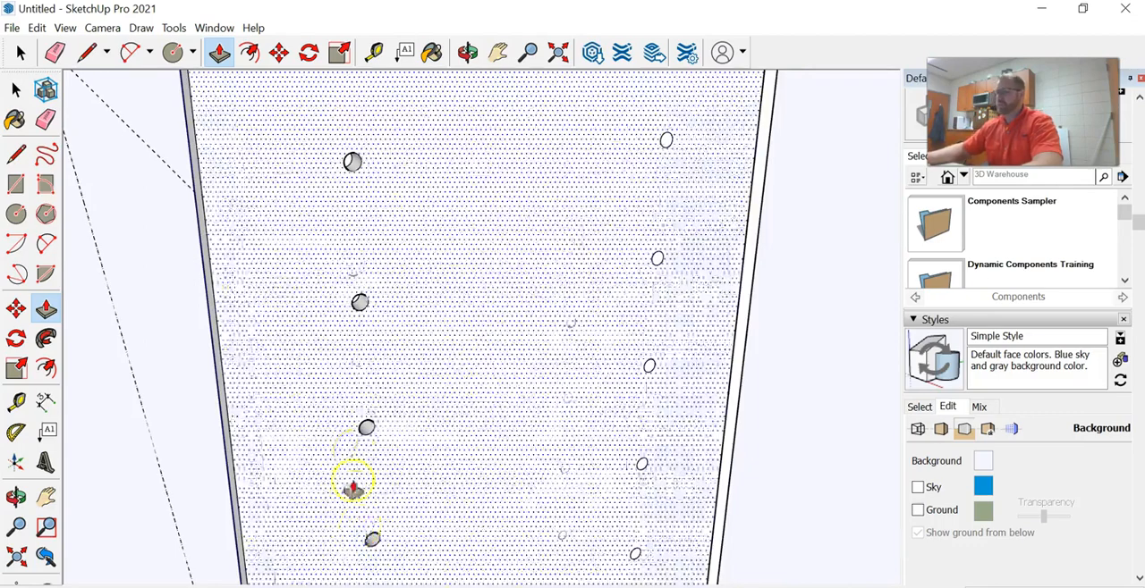
scroll(353, 486, down, 3)
scroll(376, 533, up, 3)
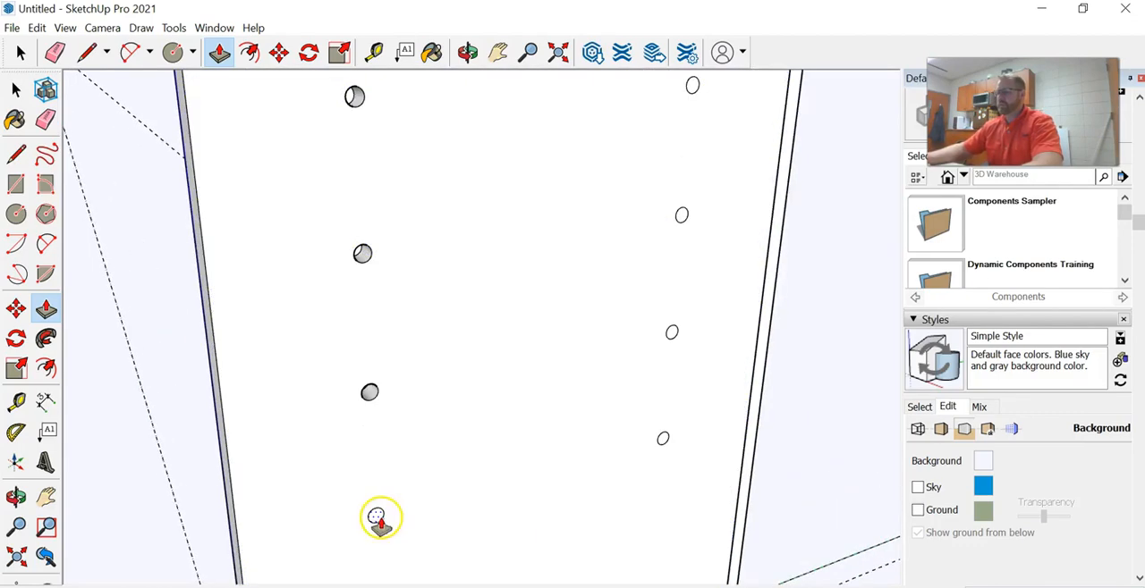
double_click(376, 517)
Push/Pull the five circles in the column nearest the stepped rear edge into the panel, matching the other column's hole depth
click(664, 439)
click(650, 402)
click(672, 333)
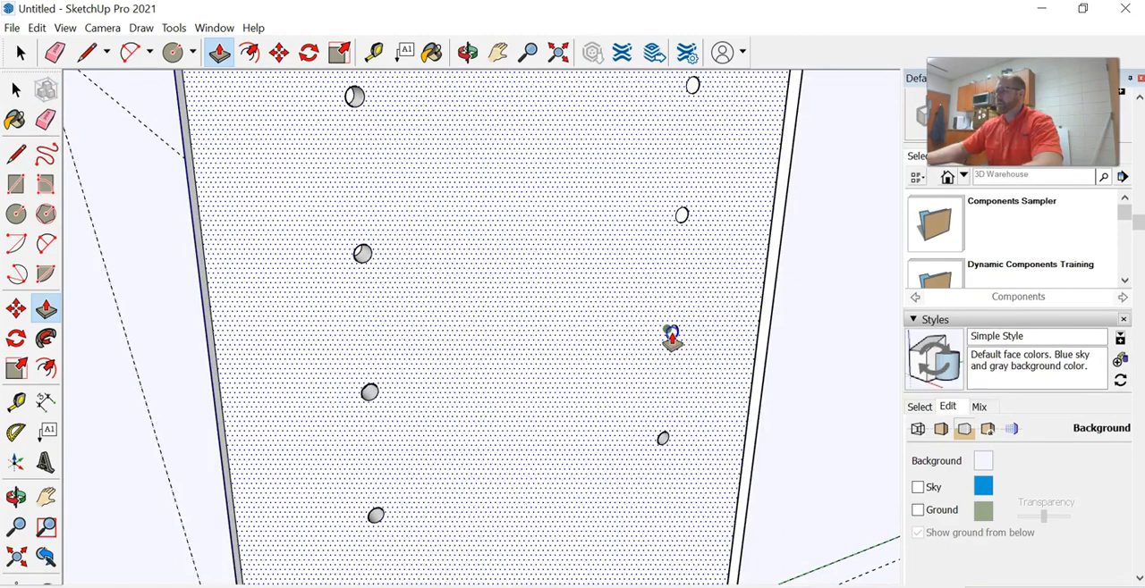
double_click(677, 334)
click(670, 332)
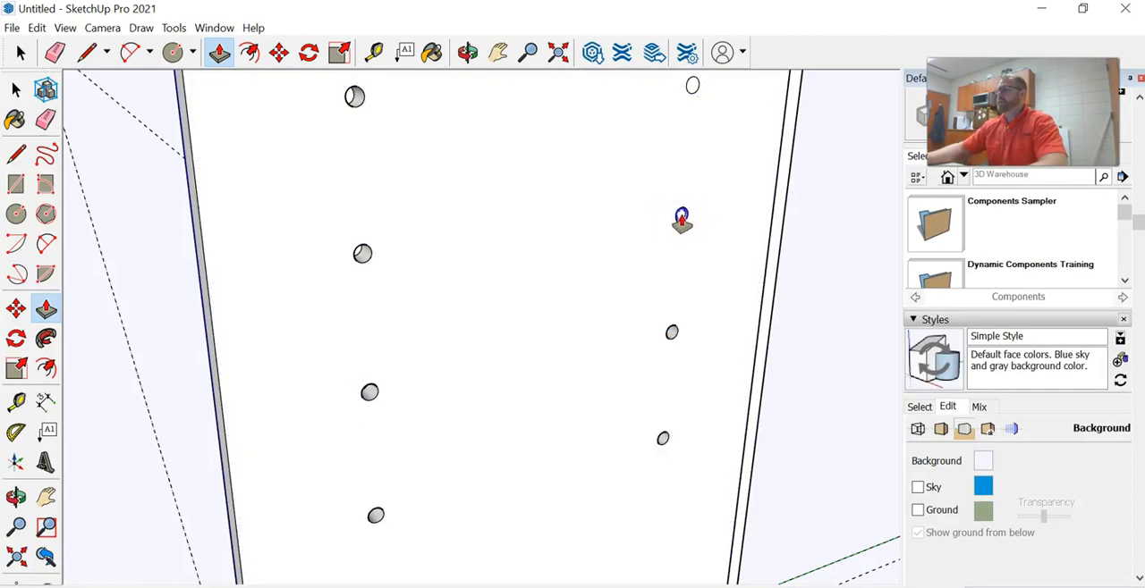
scroll(679, 220, down, 4)
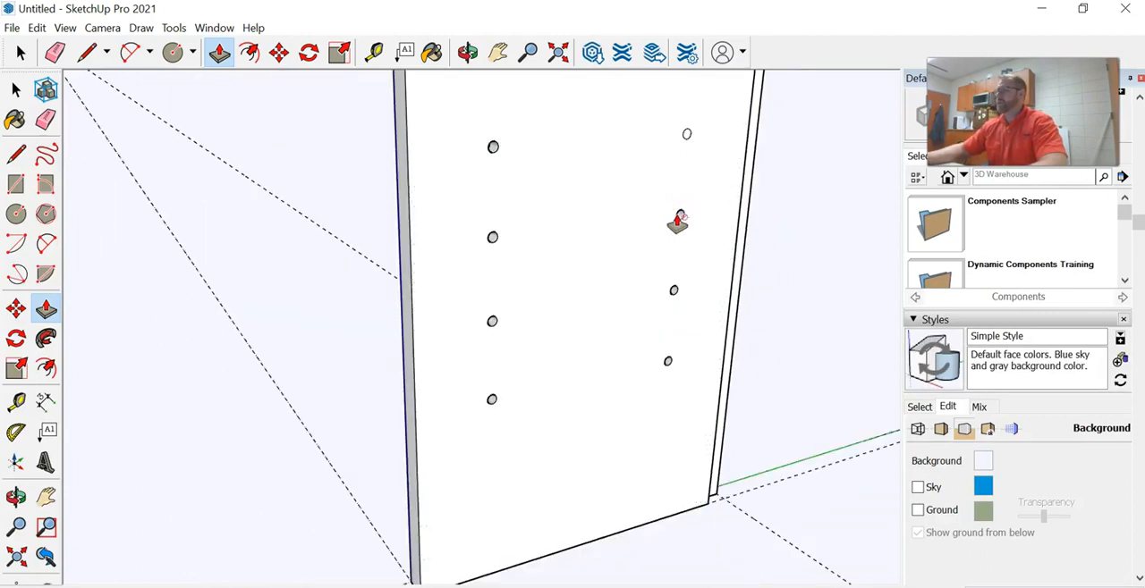
click(706, 132)
scroll(710, 97, up, 1)
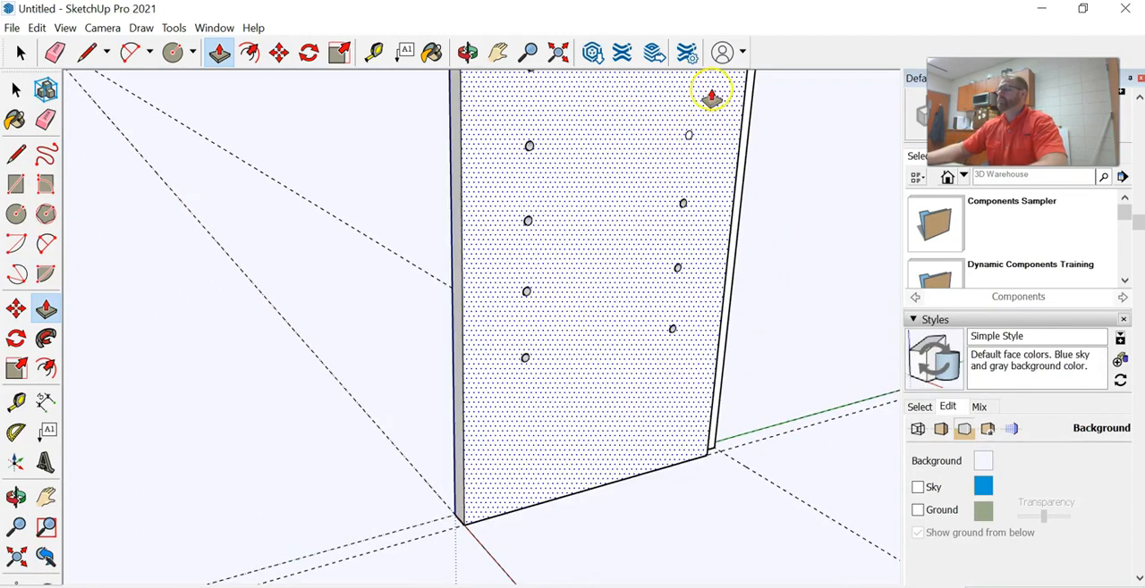
click(499, 56)
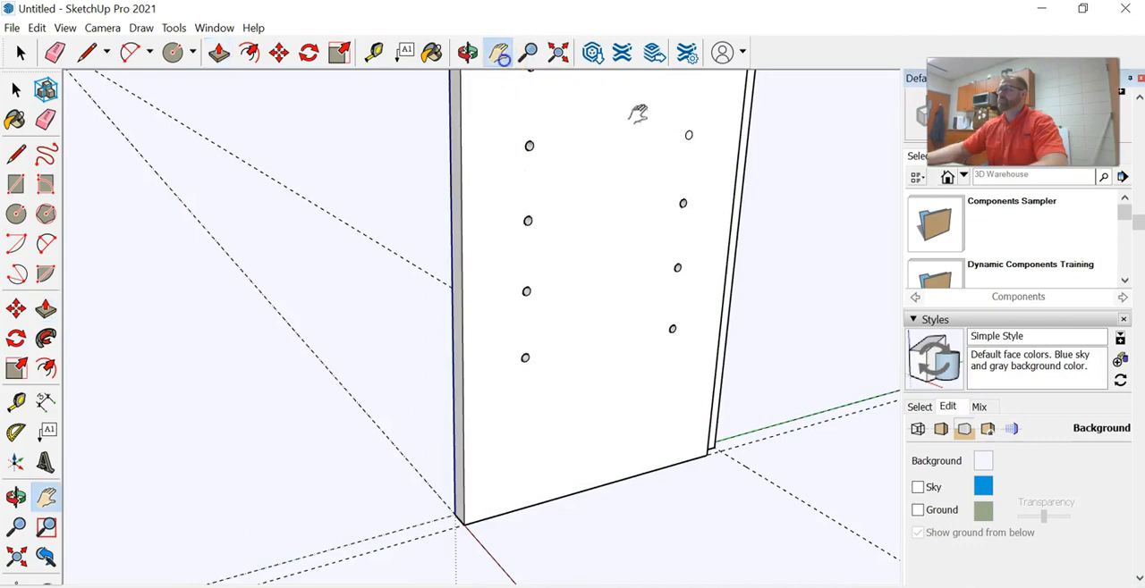
scroll(638, 179, up, 5)
click(220, 56)
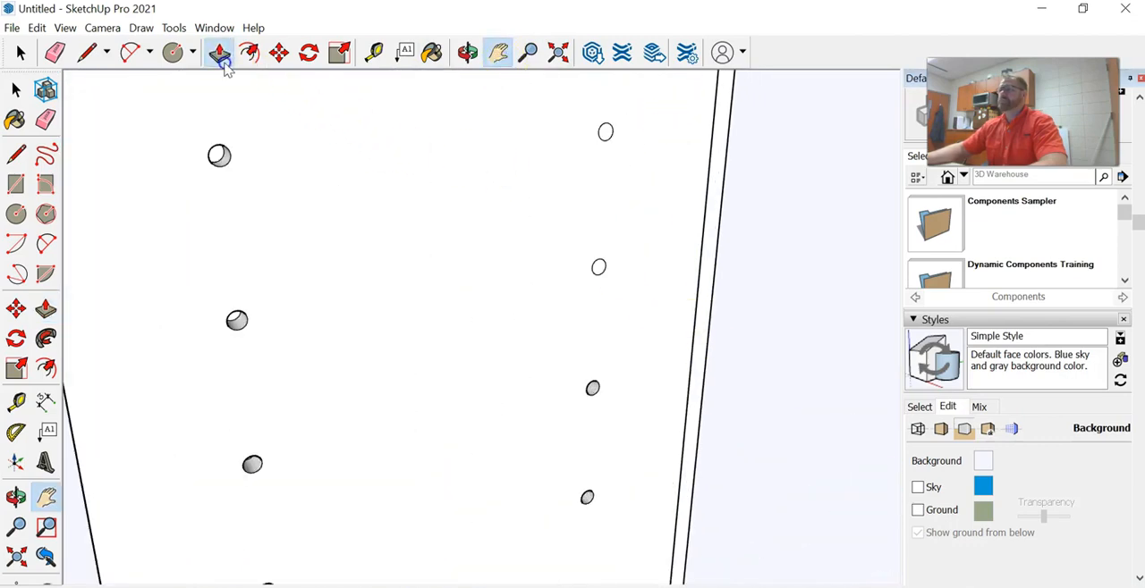
click(605, 133)
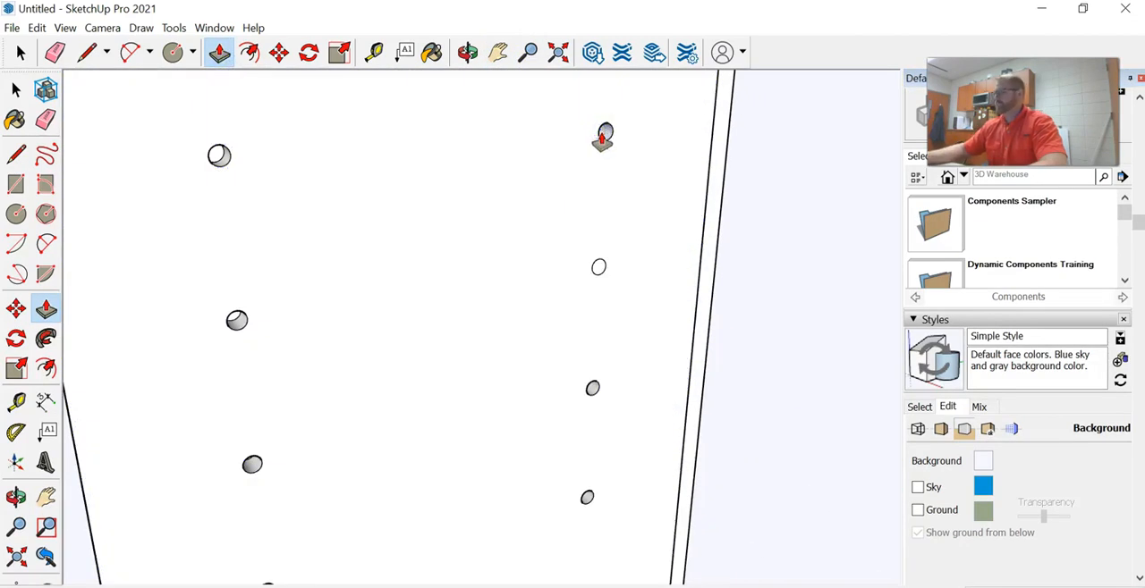
click(652, 247)
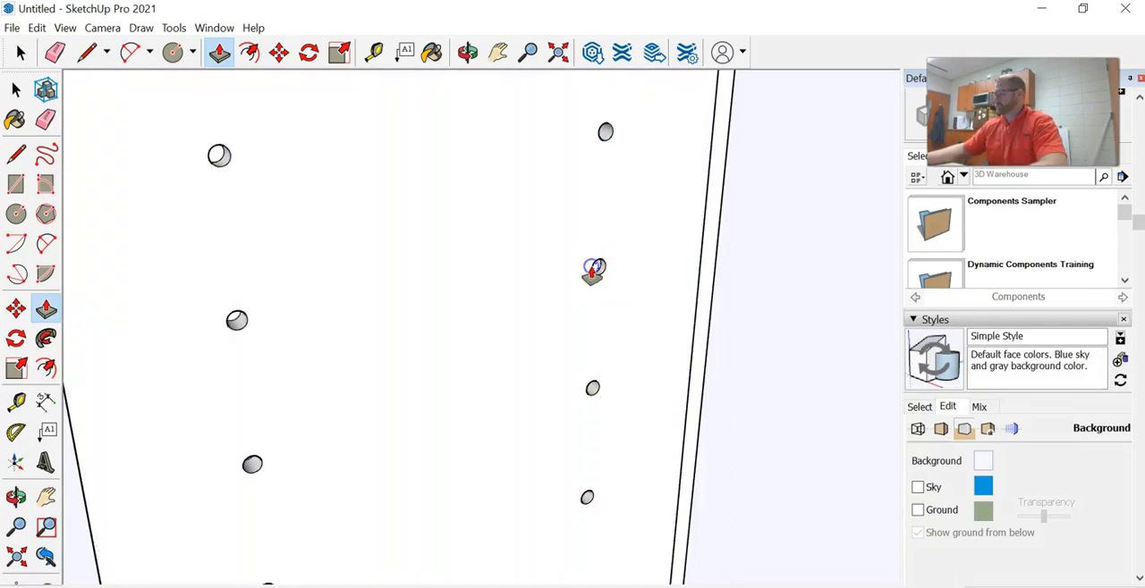
scroll(595, 271, down, 6)
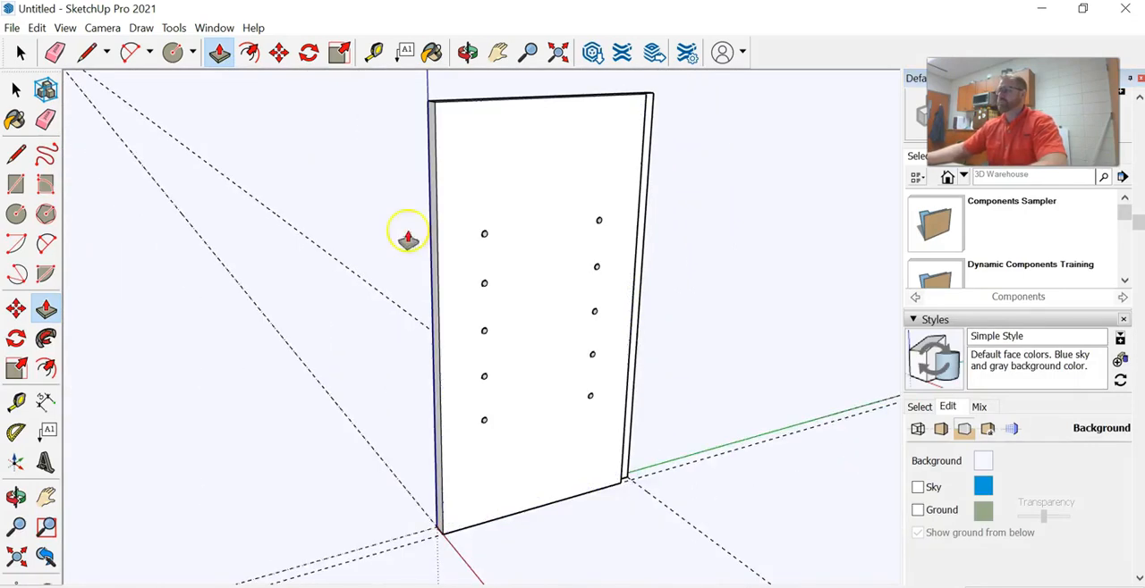
Select the entire panel with its holes and make it a component named Side, replacing the selection with the component
click(22, 51)
middle_drag(475, 179, 453, 234)
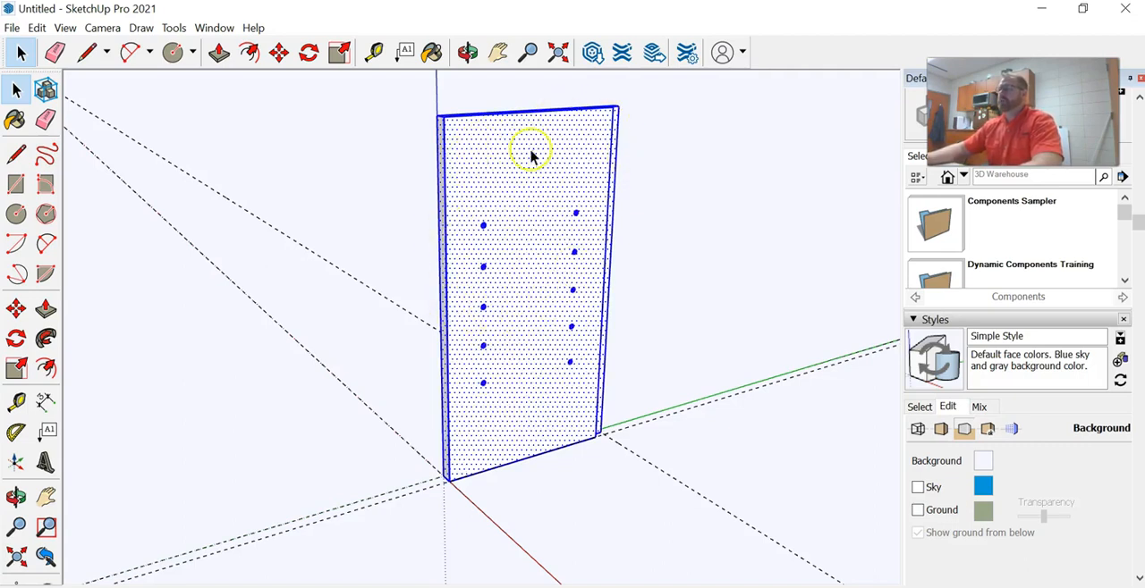
right_click(532, 157)
click(605, 296)
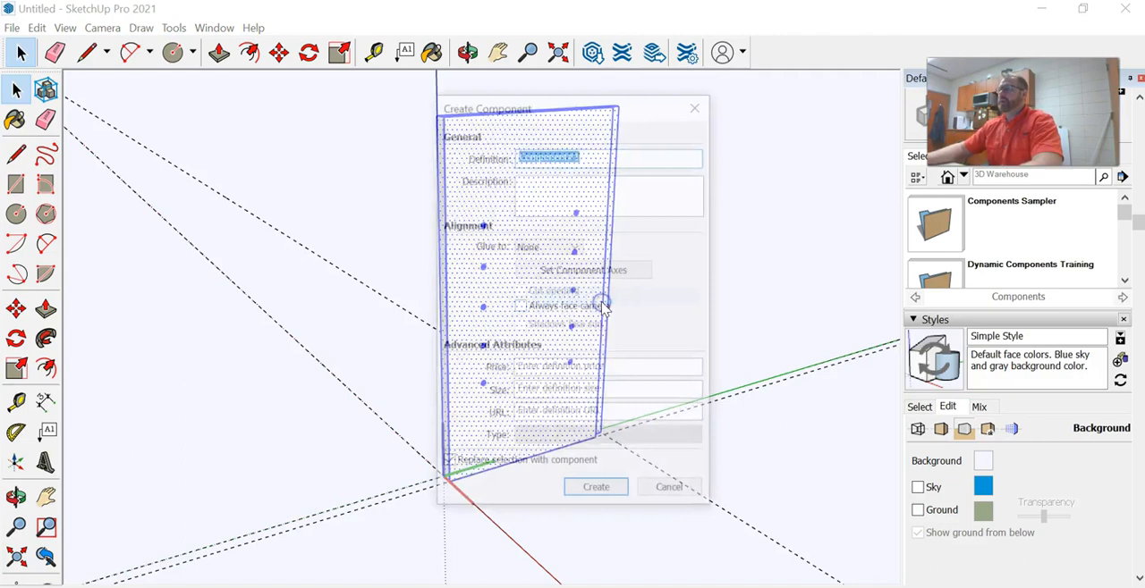
text(Side)
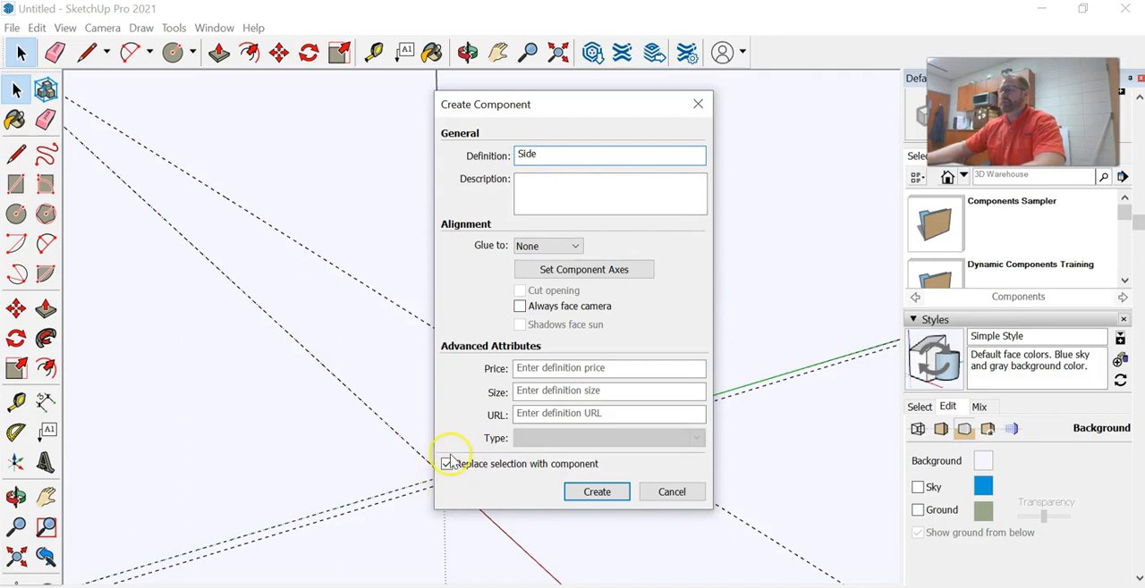
click(595, 492)
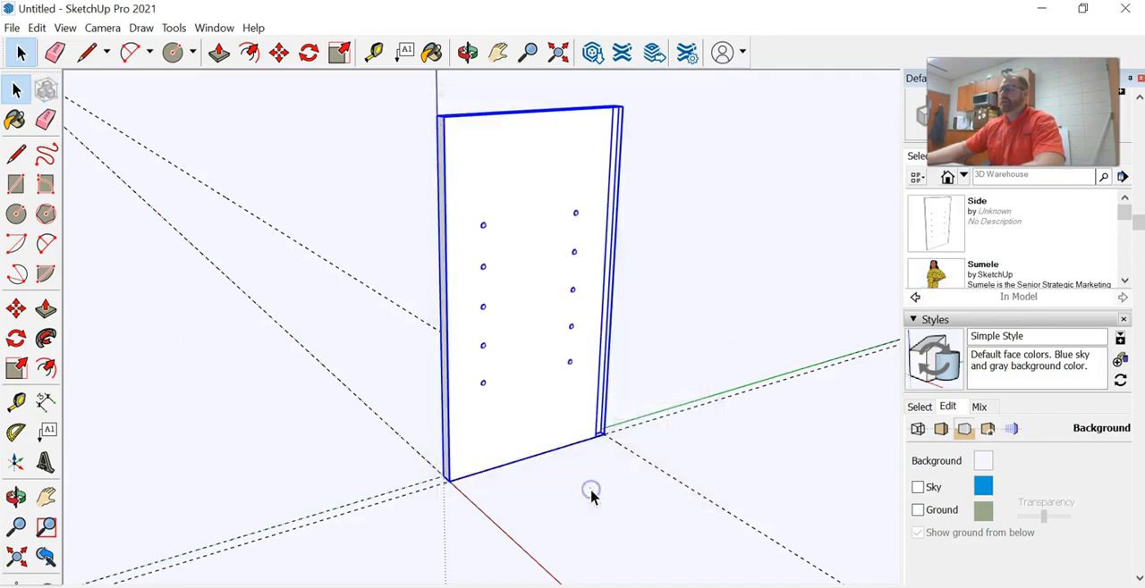
Check that the Side panel selects as a single object, inspect it from another angle, and clear the selection
click(332, 146)
click(516, 174)
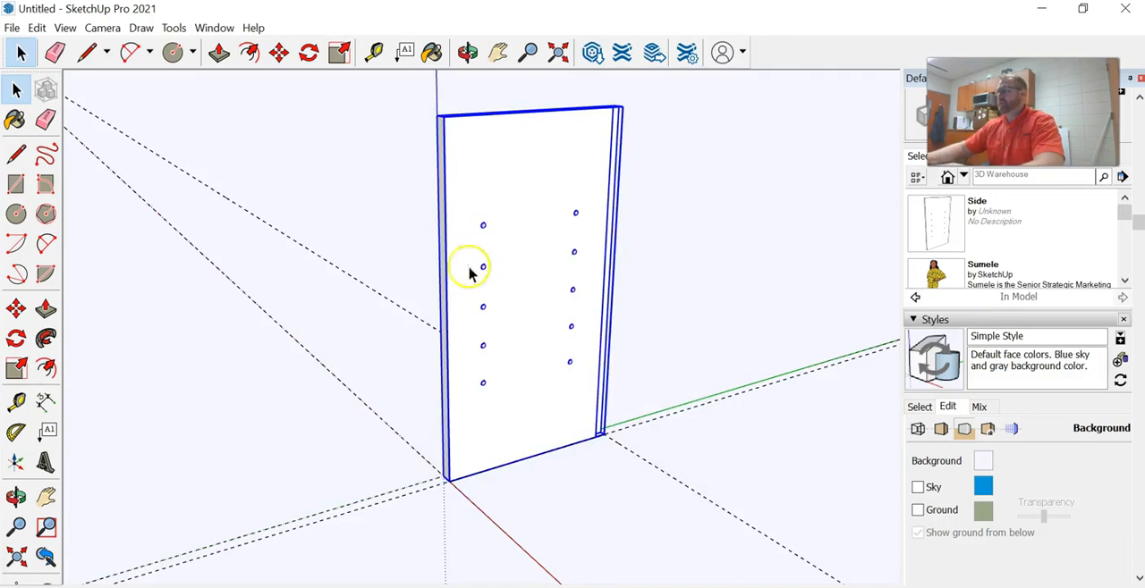
middle_drag(409, 318, 478, 329)
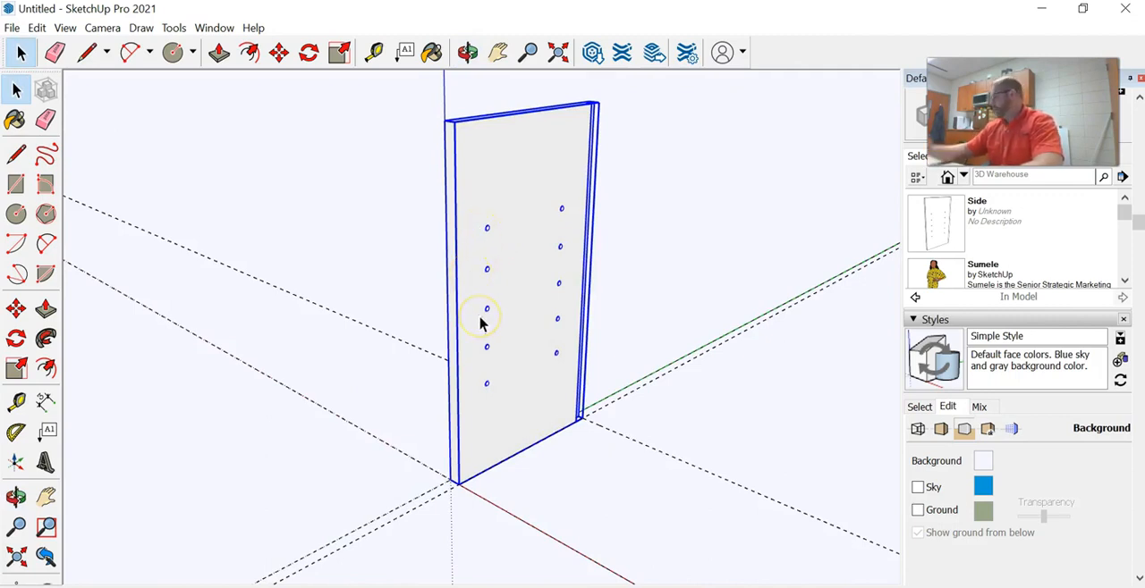
click(492, 119)
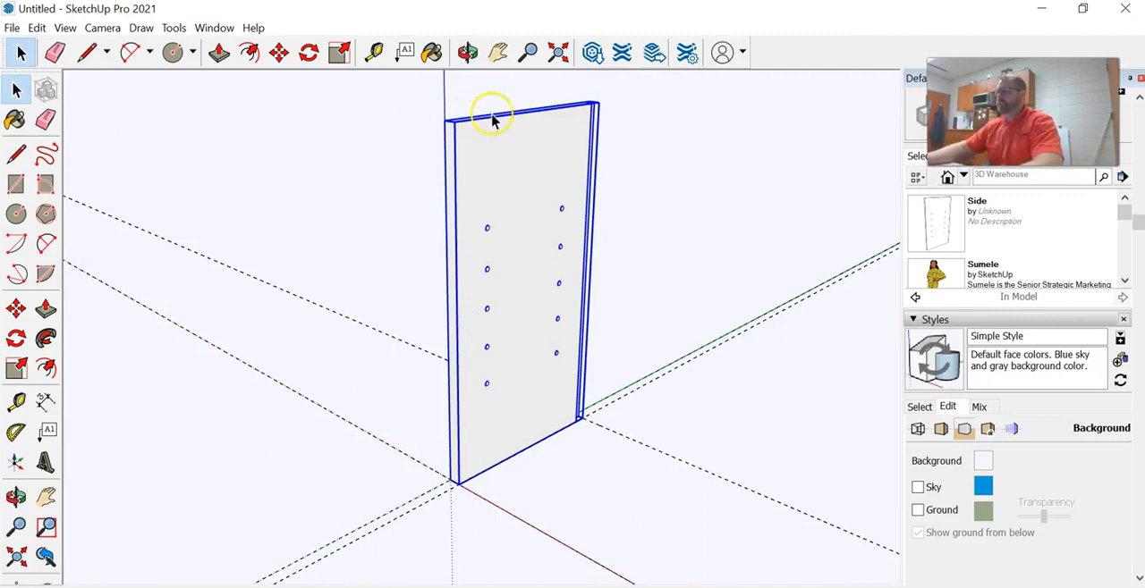
click(331, 143)
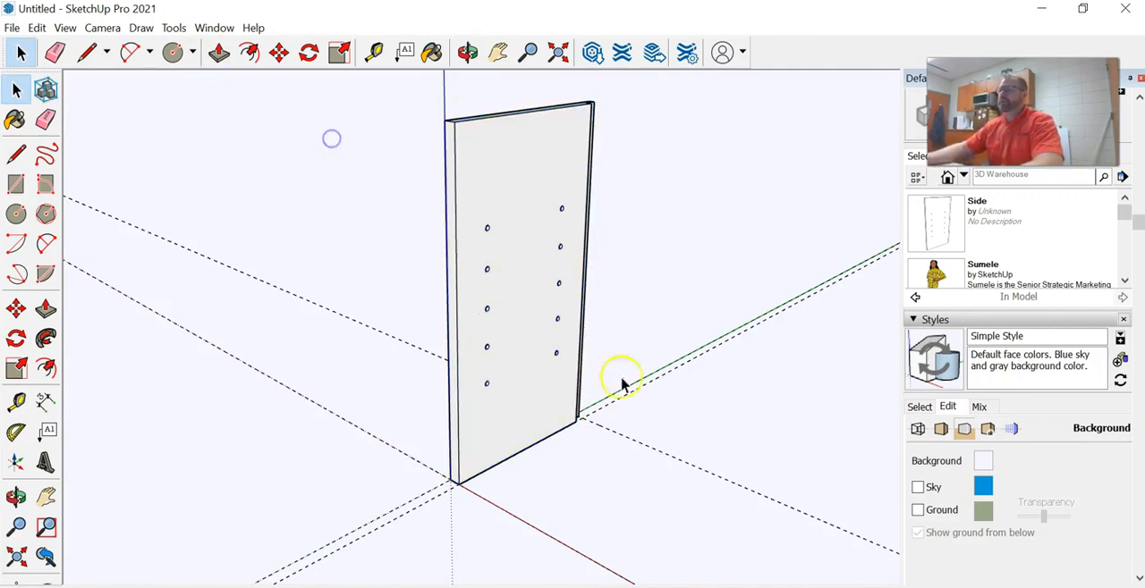
Place a Tape Measure guide a board's thickness above the bottom edge of the Side panel's holed face
click(374, 52)
scroll(537, 438, up, 3)
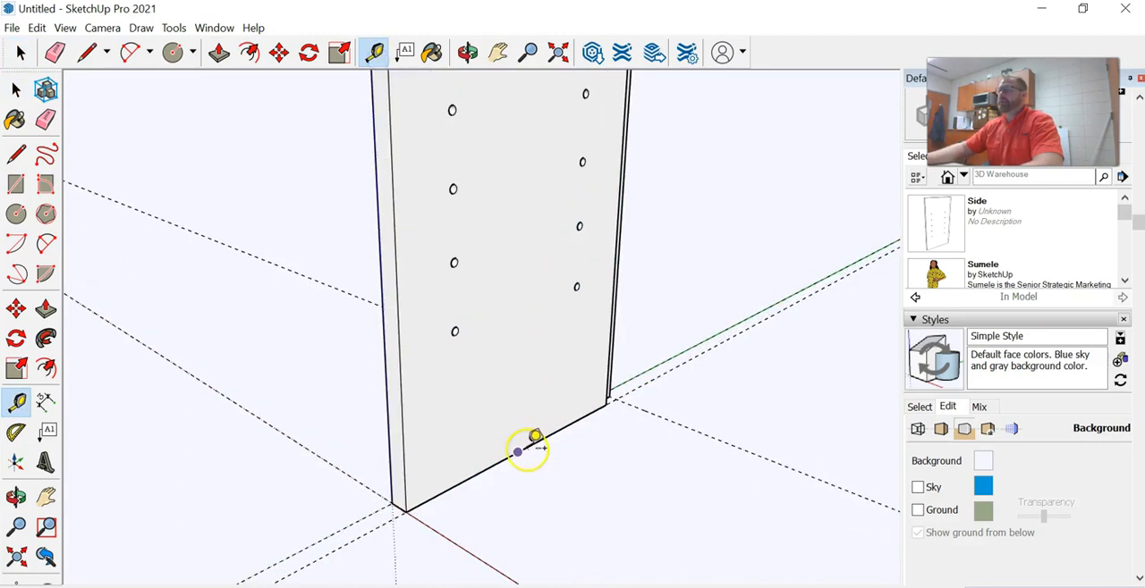
click(518, 452)
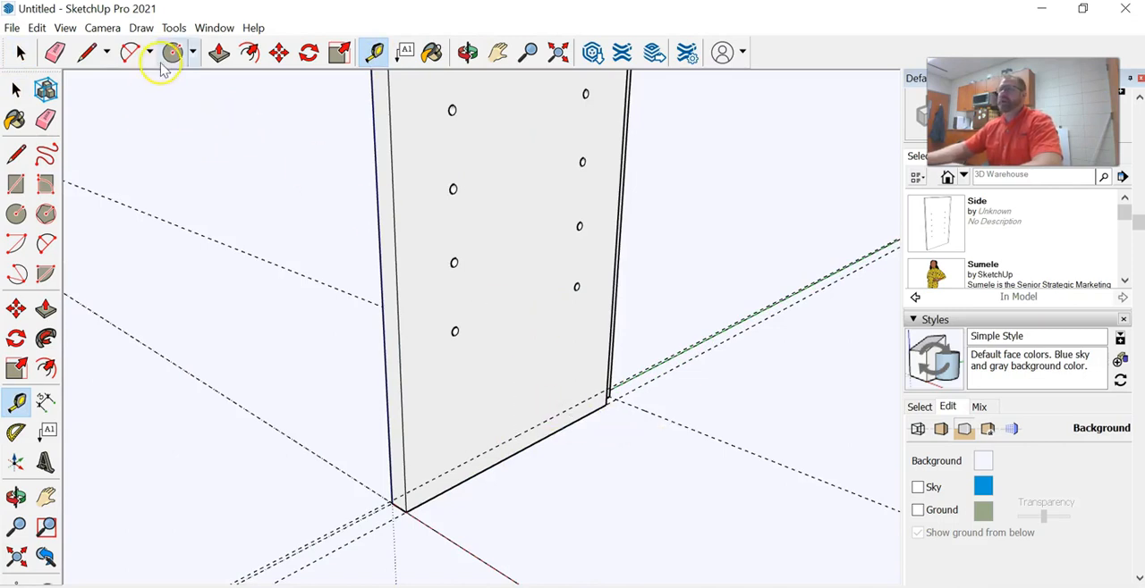
Draw a narrow rectangle along the foot of the panel's holed face, between the new guide and the bottom edge
click(16, 184)
middle_drag(592, 419, 505, 422)
click(618, 426)
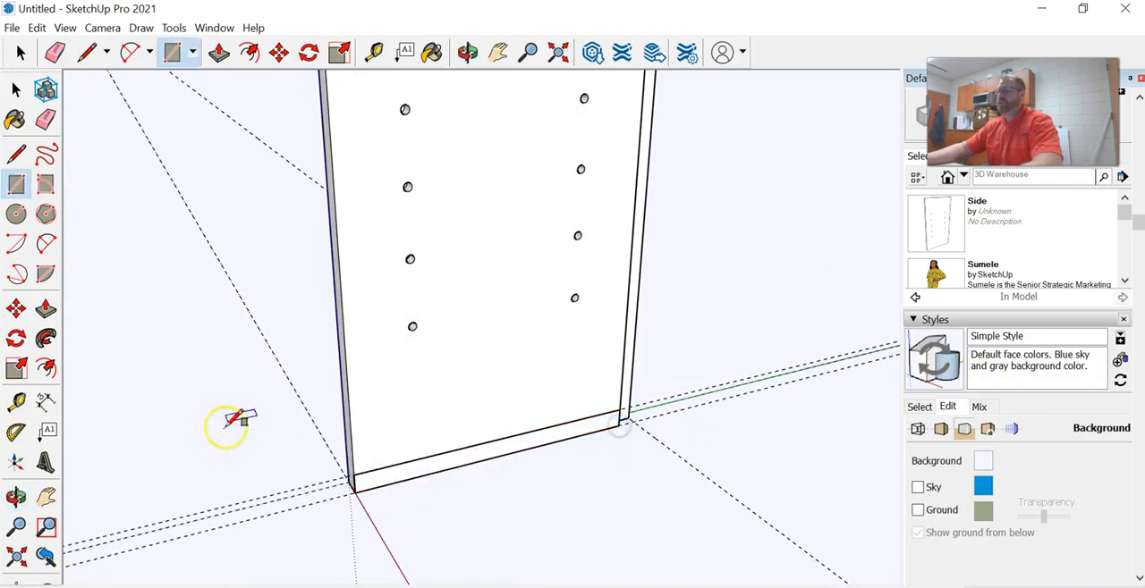
Push/Pull the narrow rectangle outward along the red axis to form a horizontal bottom board extending from the Side panel
scroll(281, 358, down, 5)
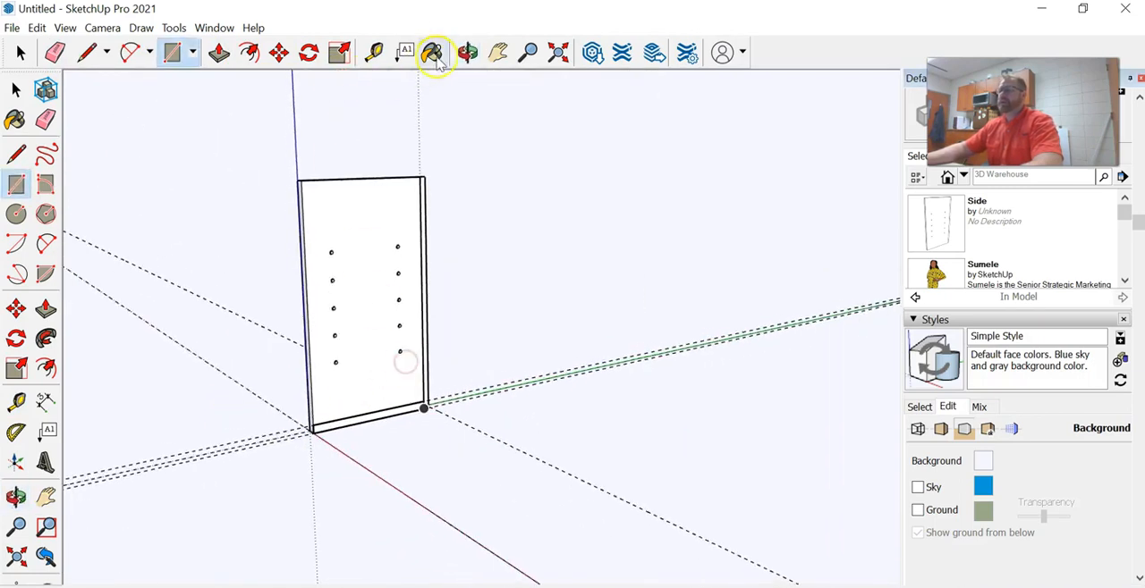
click(219, 53)
scroll(362, 412, up, 4)
click(361, 345)
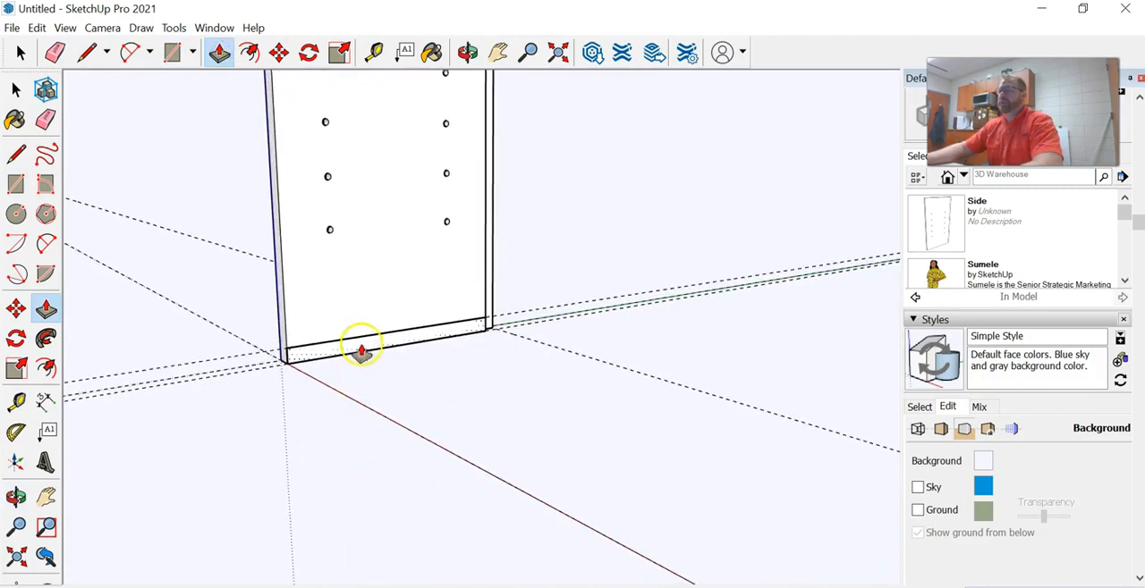
click(416, 360)
double_click(417, 361)
middle_drag(363, 332, 316, 434)
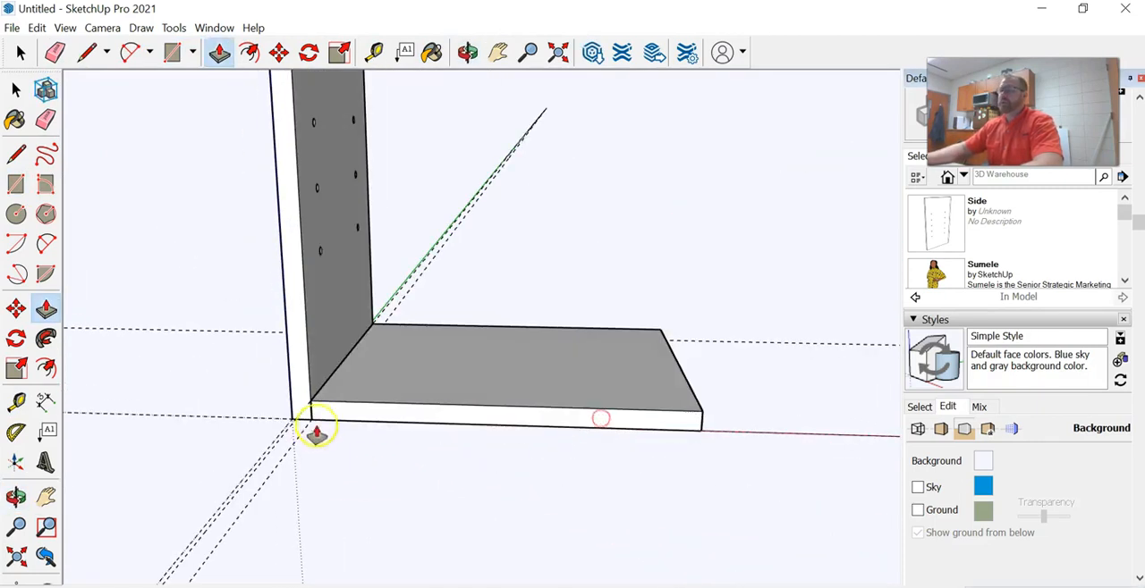
Erase the leftover construction guides running past the front and back of the bottom board
click(20, 56)
middle_drag(509, 459, 443, 525)
click(58, 52)
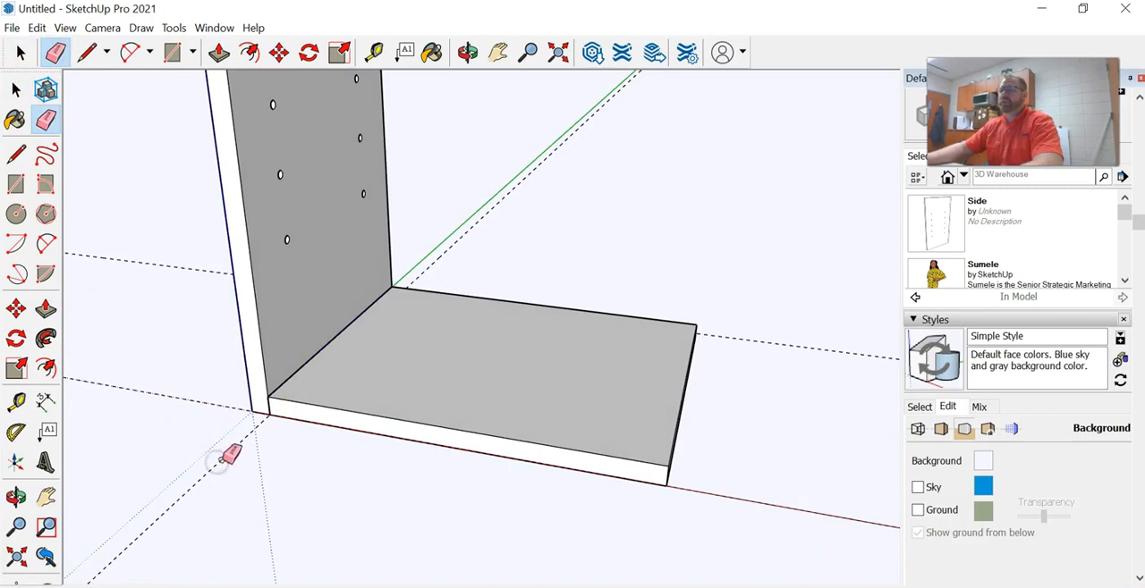
click(20, 54)
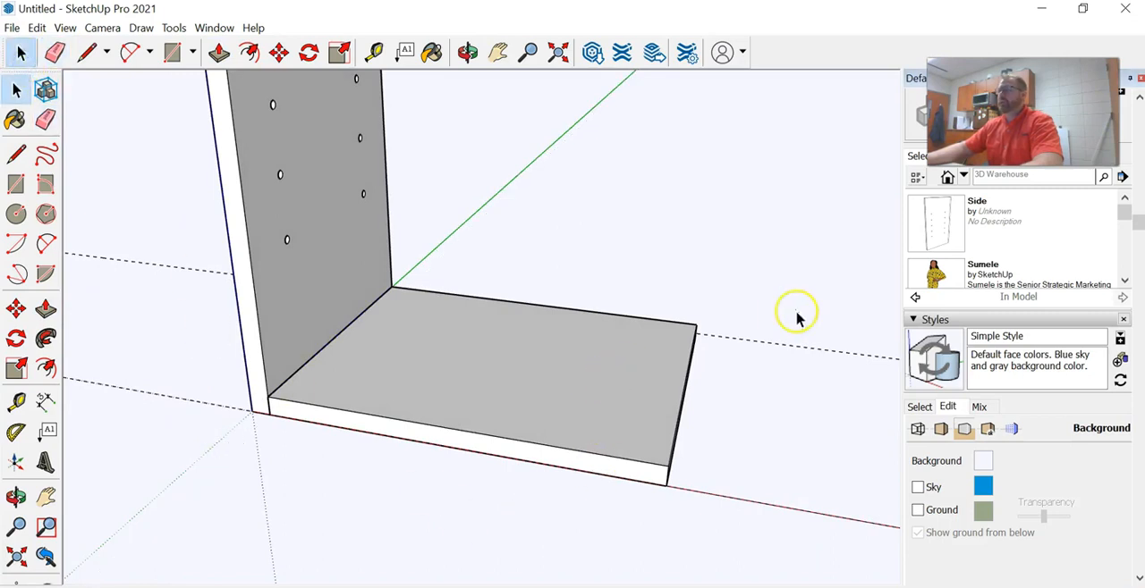
click(55, 52)
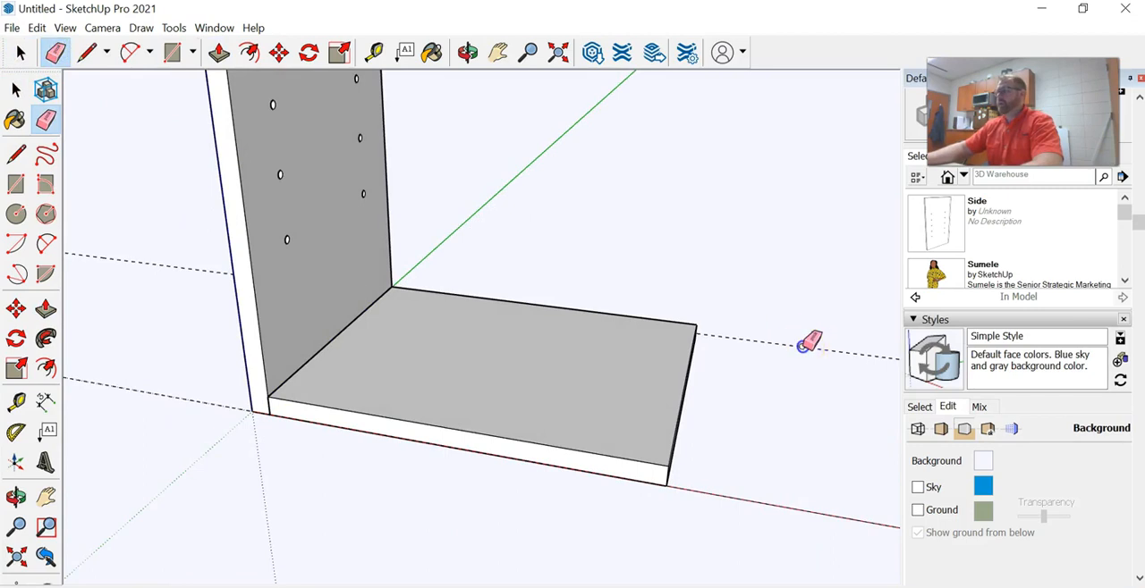
Make the whole bottom board a component named "fixed shelf" and clear the selection
key(space)
click(567, 396)
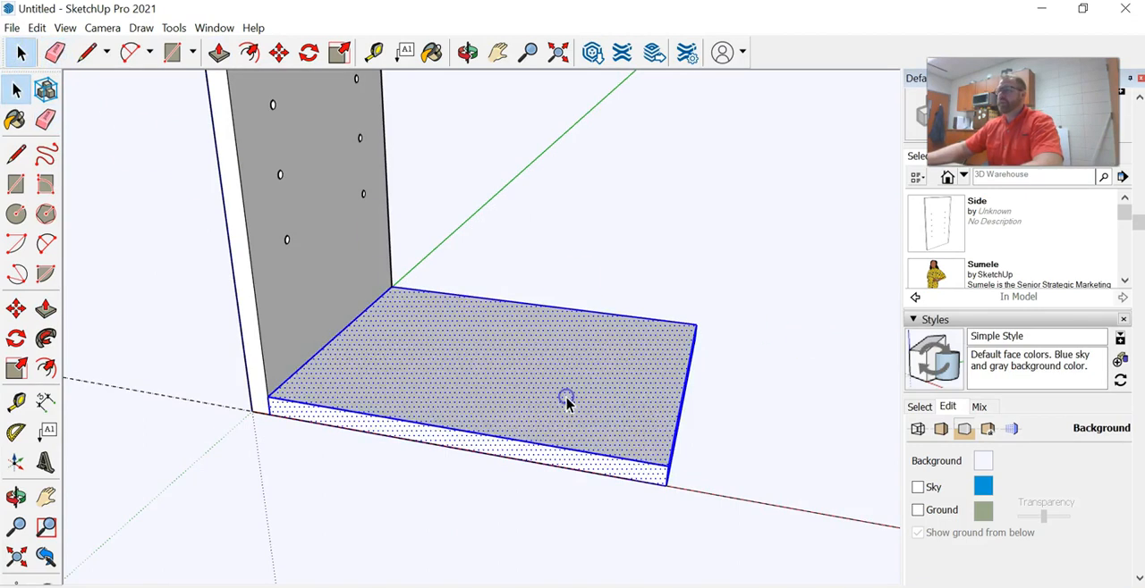
right_click(567, 402)
click(648, 256)
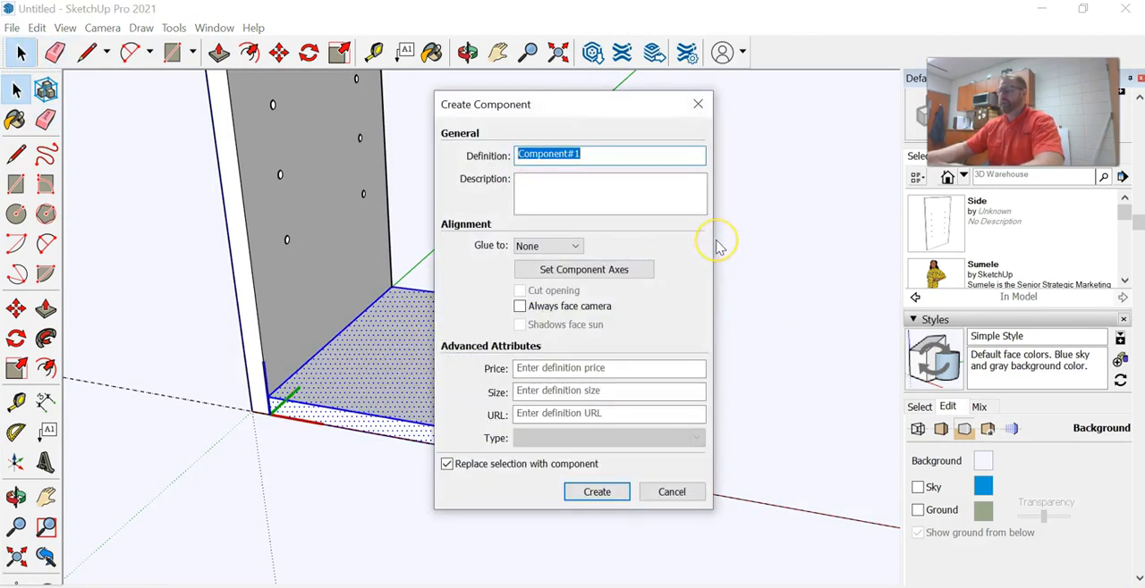
text(fl)
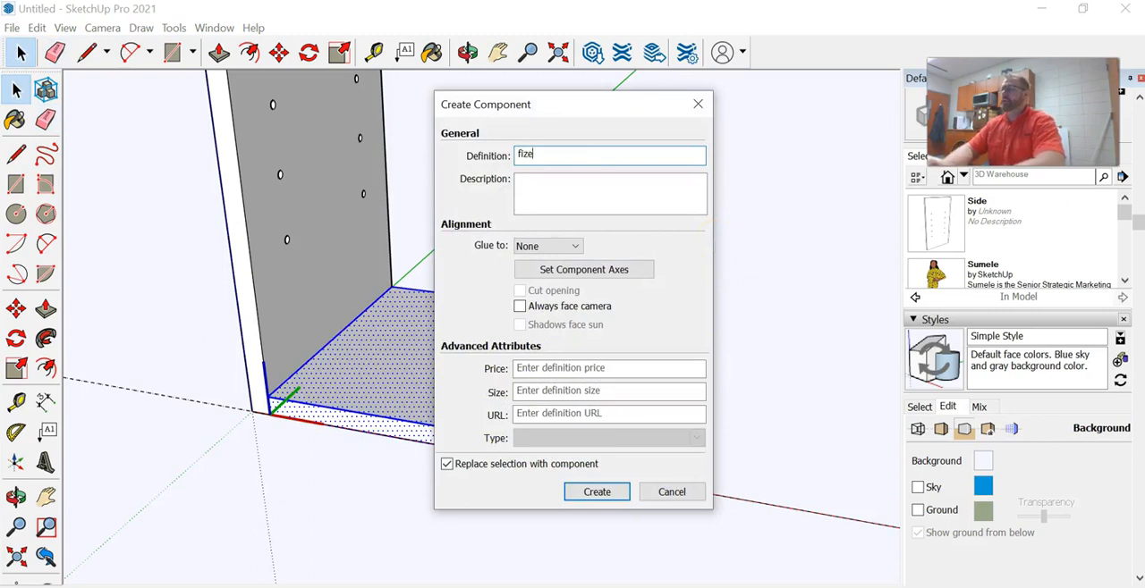
text(xed shelf)
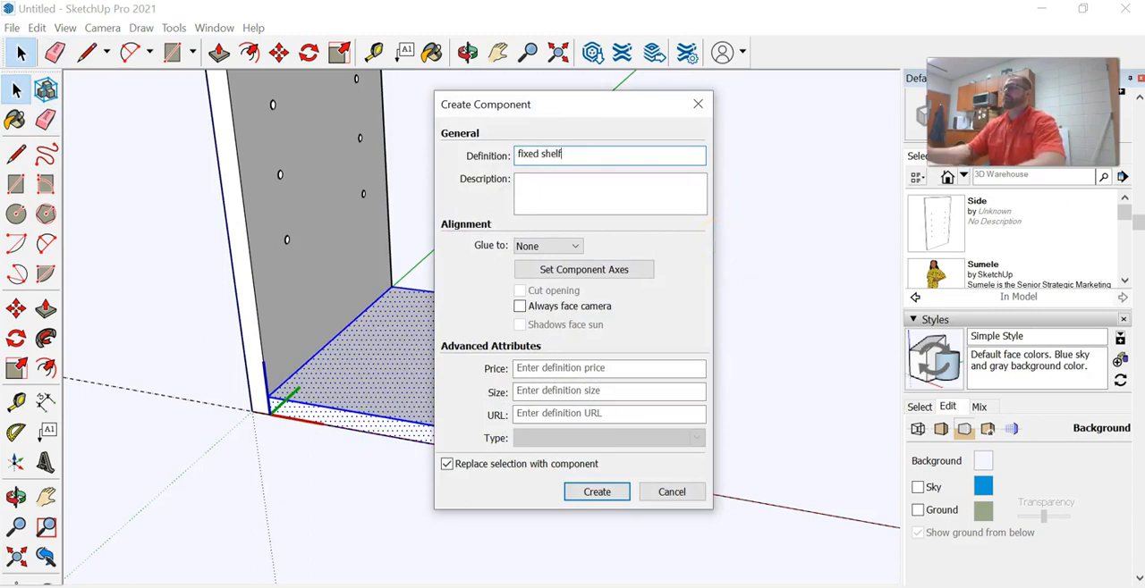
click(597, 492)
scroll(439, 429, down, 5)
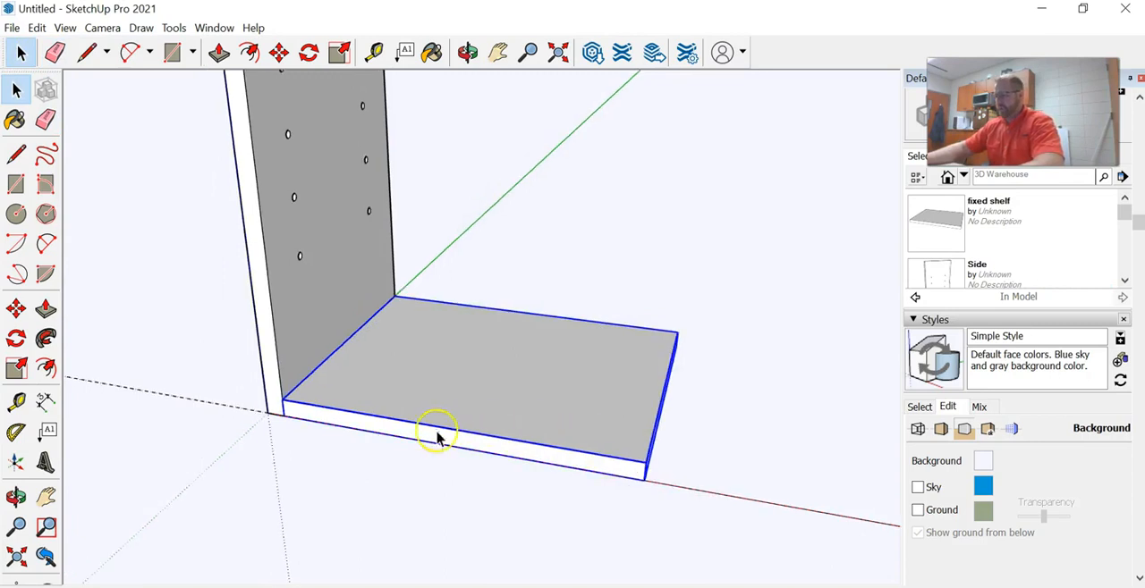
middle_drag(660, 343, 626, 320)
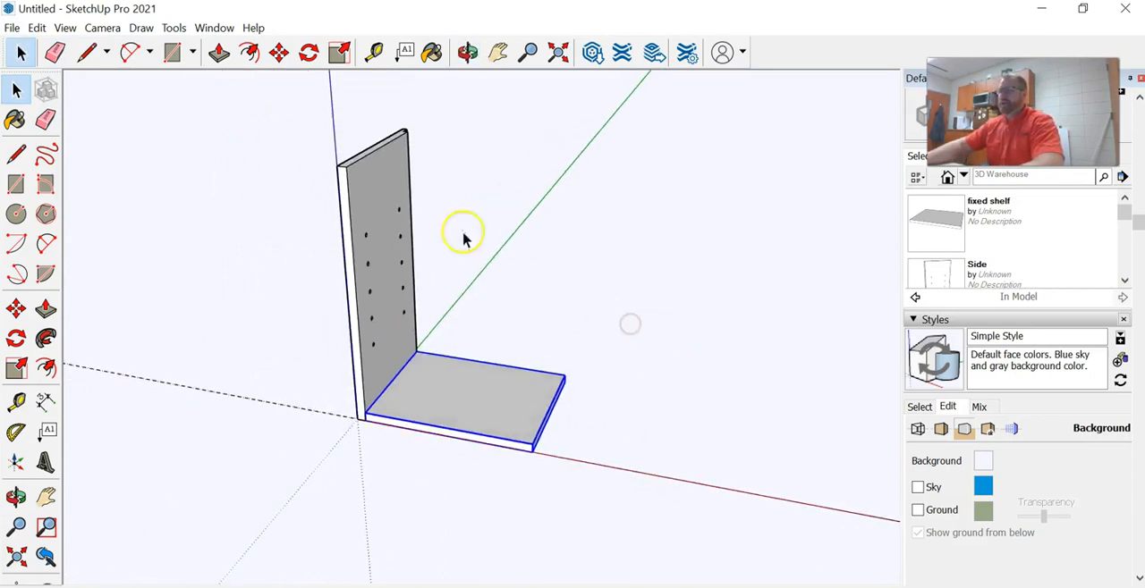
click(200, 264)
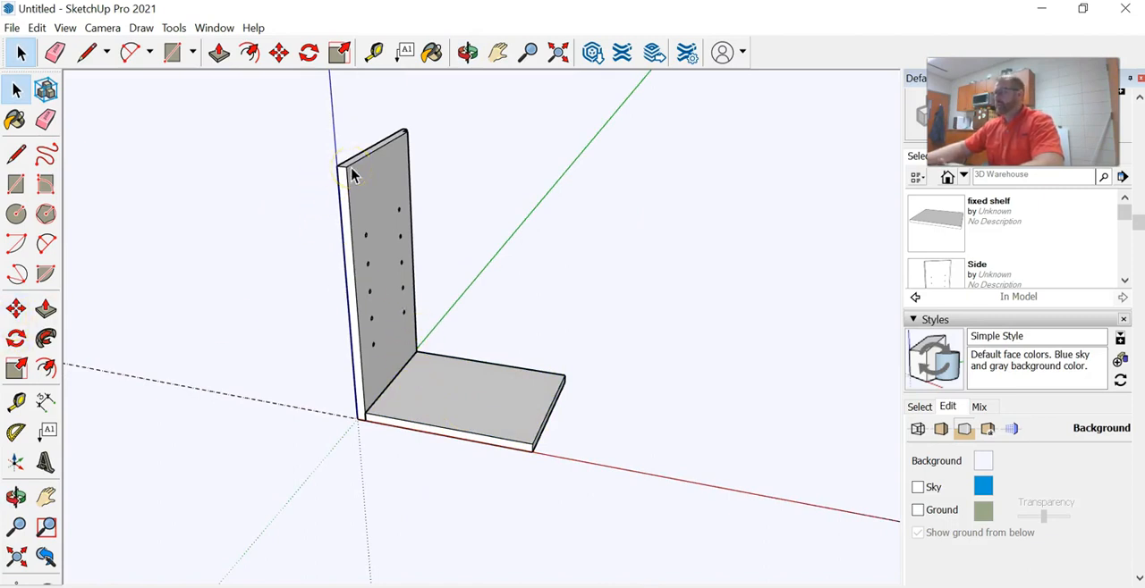
Copy the fixed shelf from its lower front corner straight up so it sits flush with the top of the Side panel
click(16, 309)
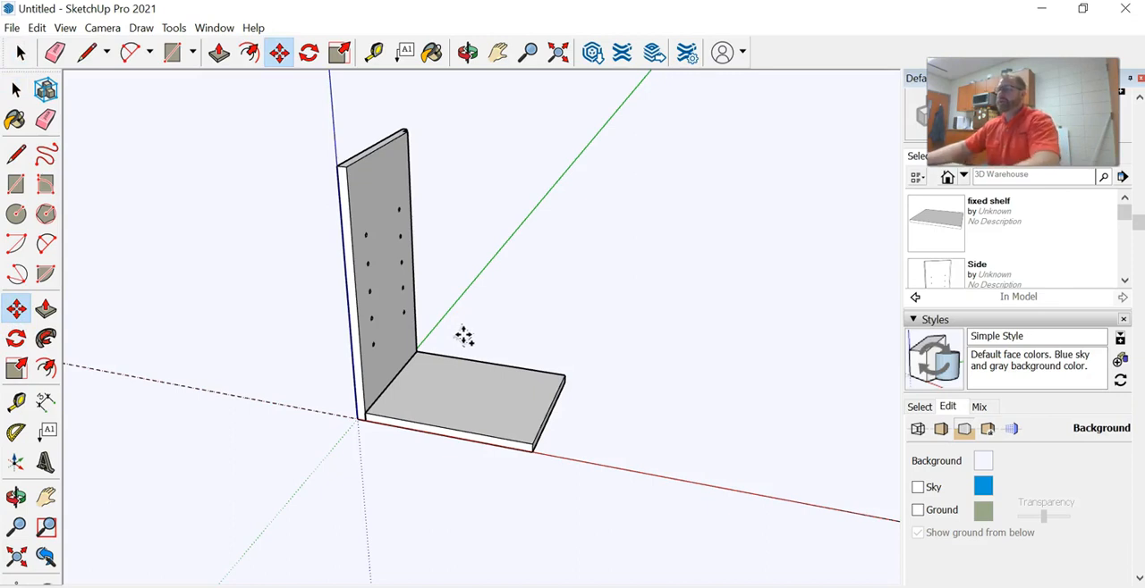
scroll(359, 441, up, 4)
click(371, 407)
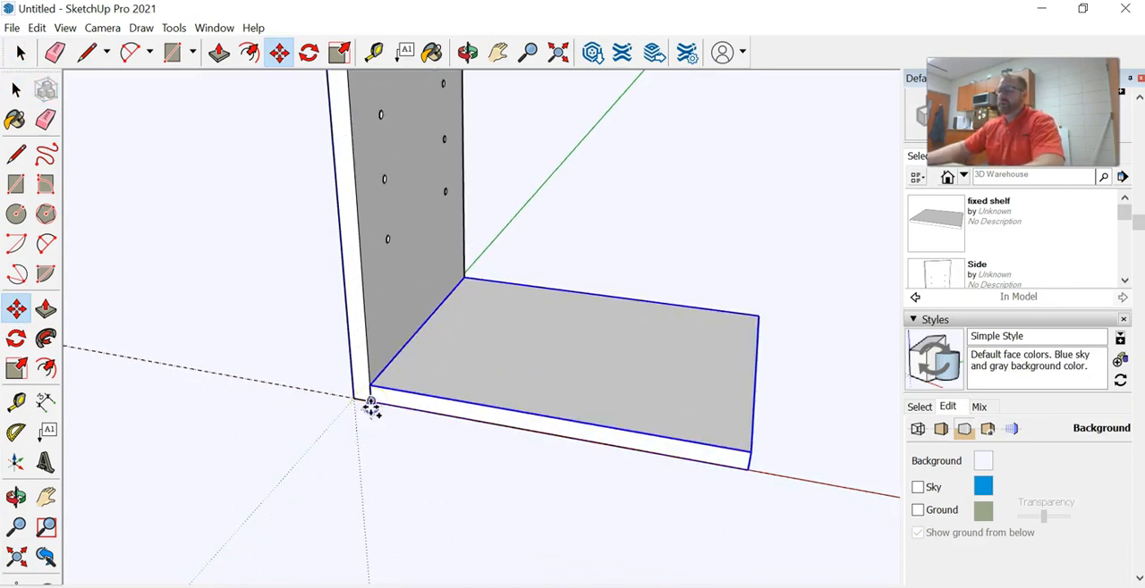
scroll(416, 275, down, 3)
scroll(415, 274, down, 3)
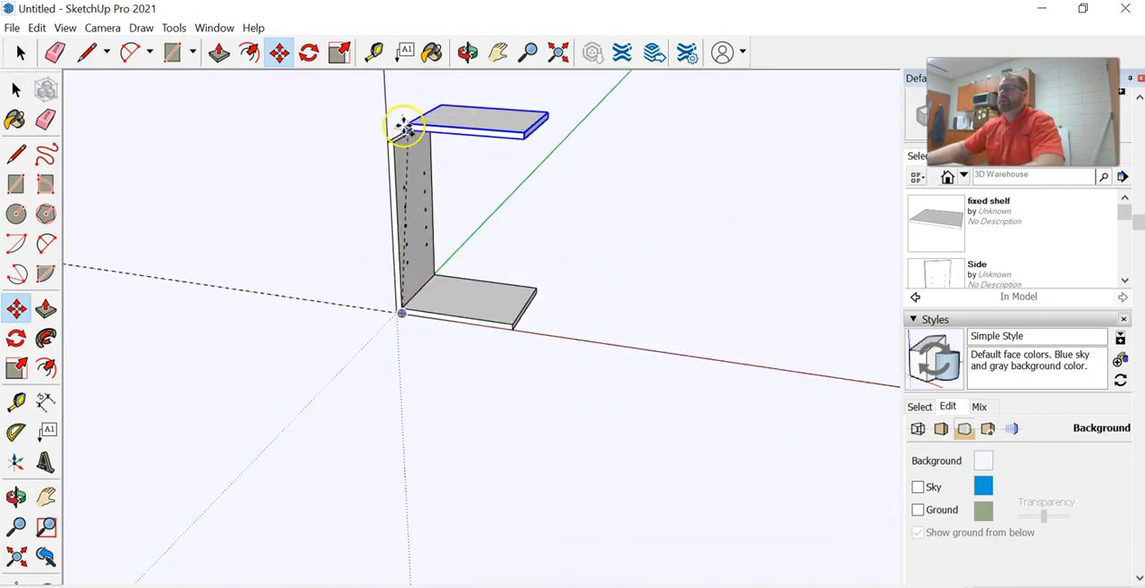
scroll(397, 165, up, 6)
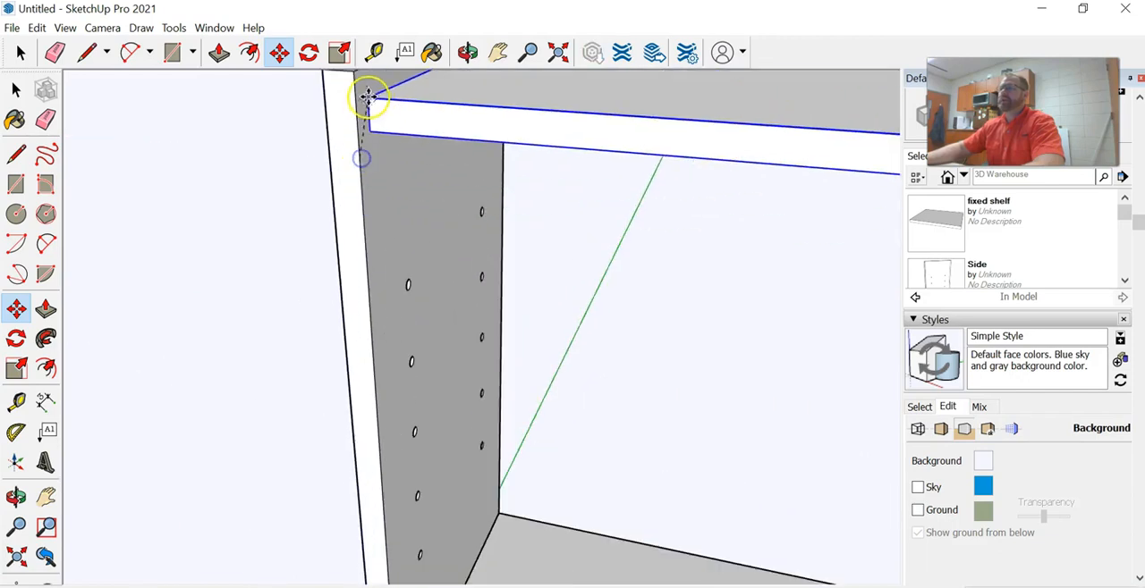
click(358, 77)
Copy the Side panel by its bottom front corner along the red axis to the free end of the fixed shelf
scroll(380, 204, down, 5)
middle_drag(388, 287, 431, 269)
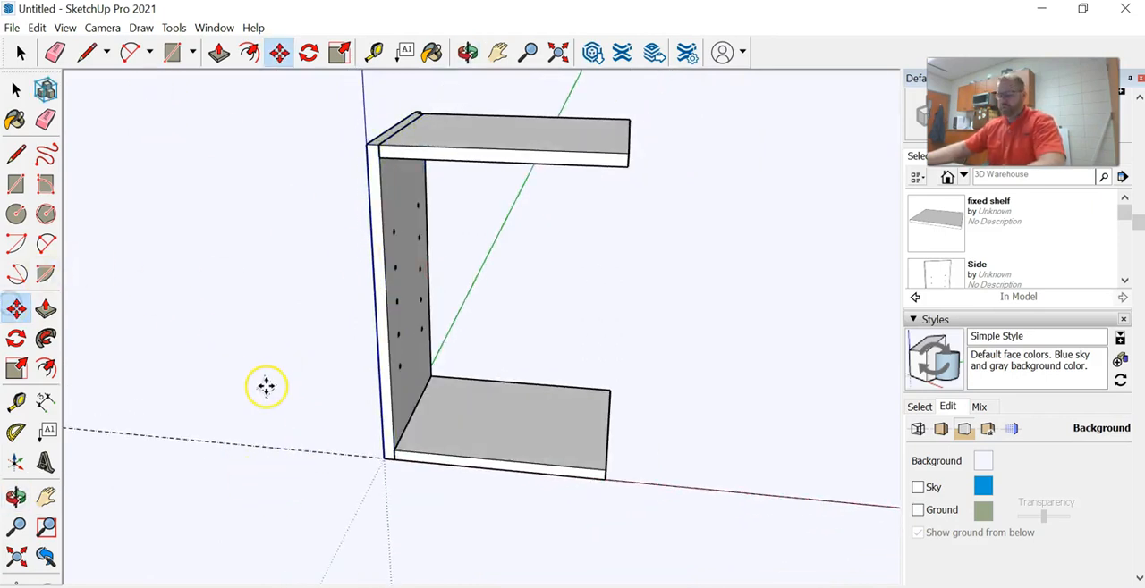
scroll(369, 469, up, 3)
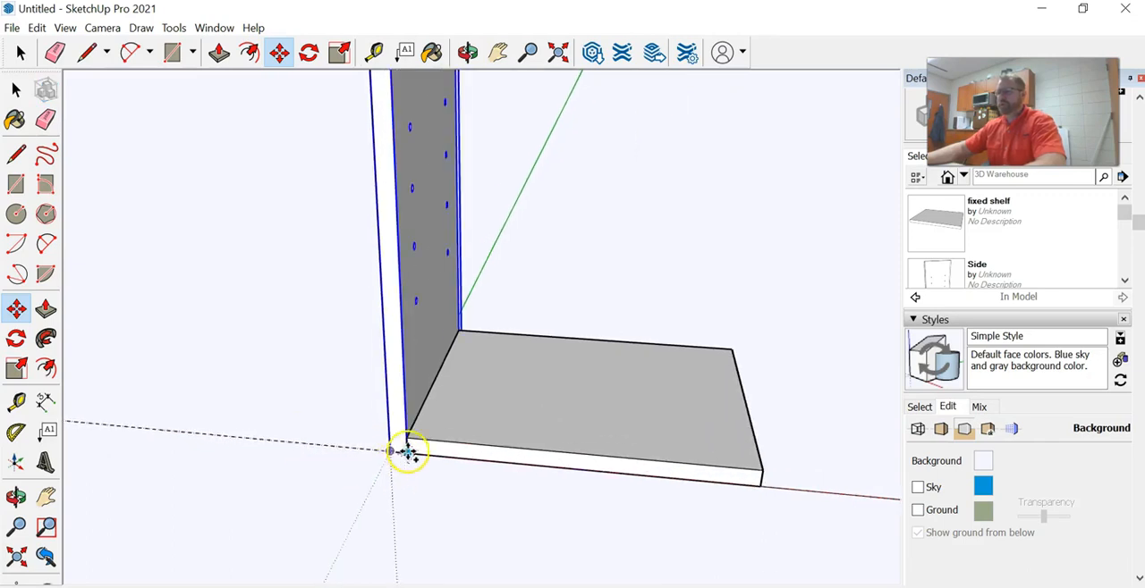
click(392, 453)
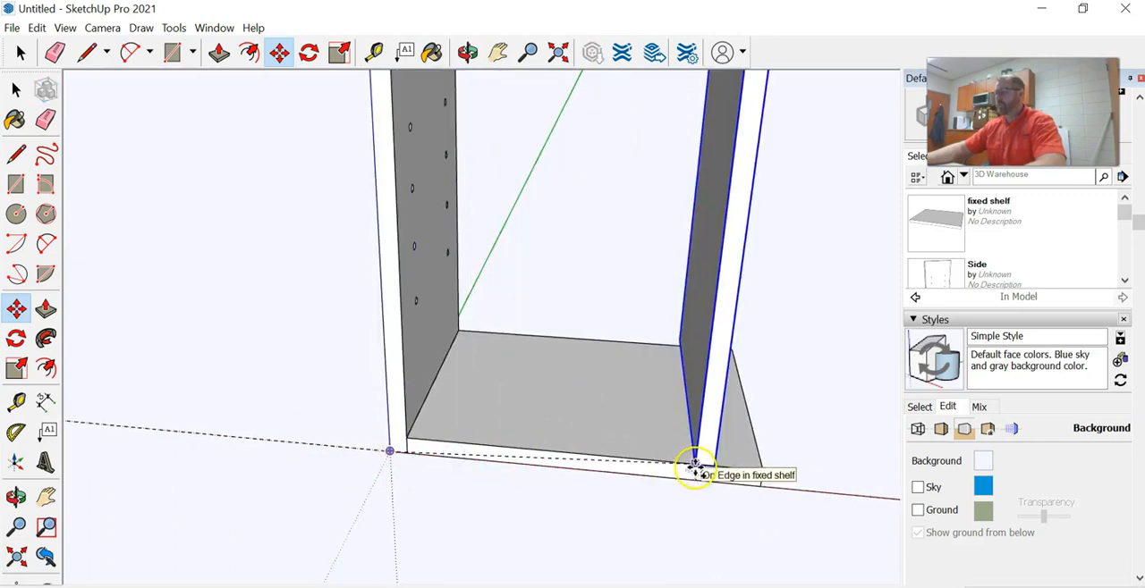
click(760, 481)
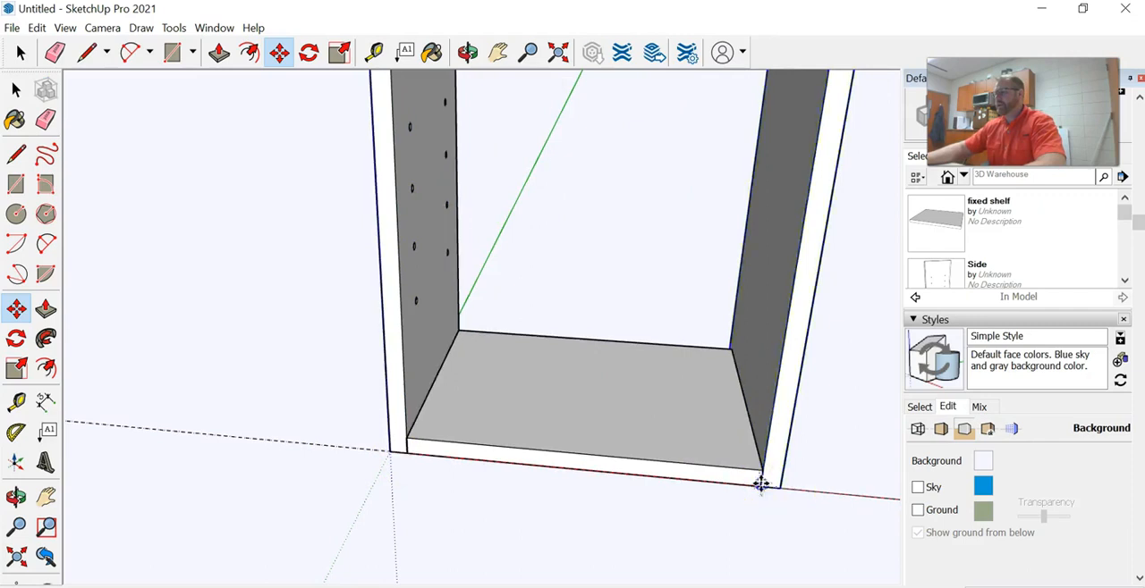
Try to flip the copied Side panel along the component's green axis
scroll(567, 370, down, 5)
middle_drag(623, 349, 306, 355)
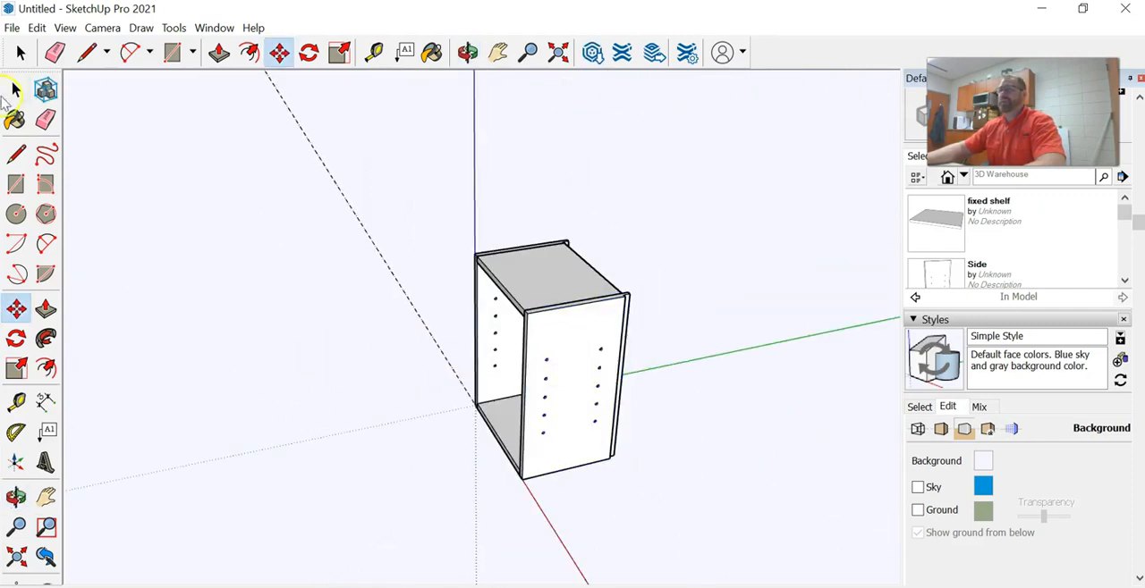
click(15, 88)
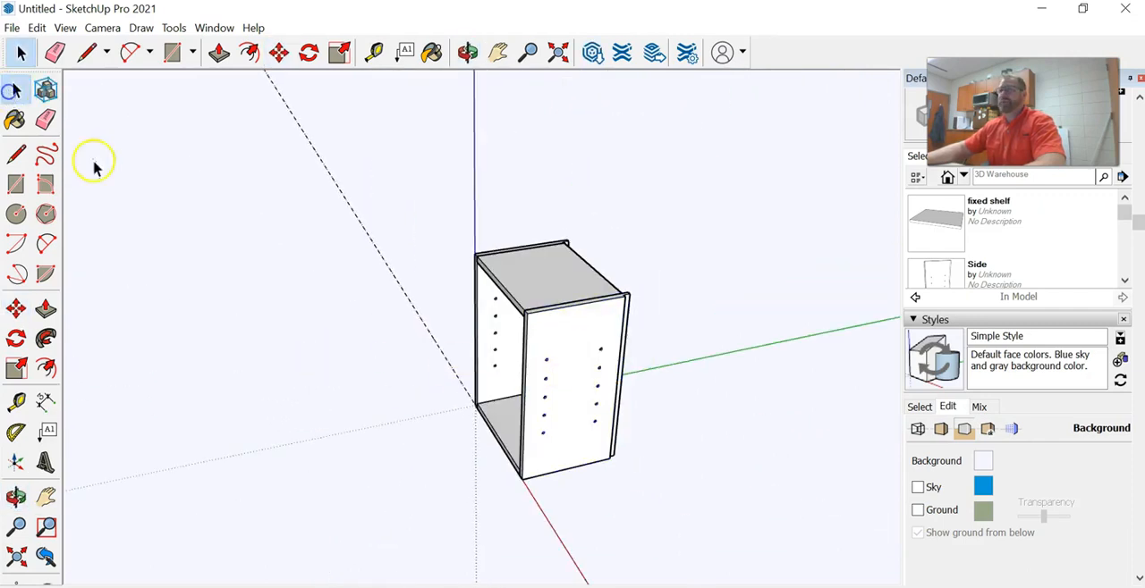
right_click(575, 346)
mouse_move(615, 540)
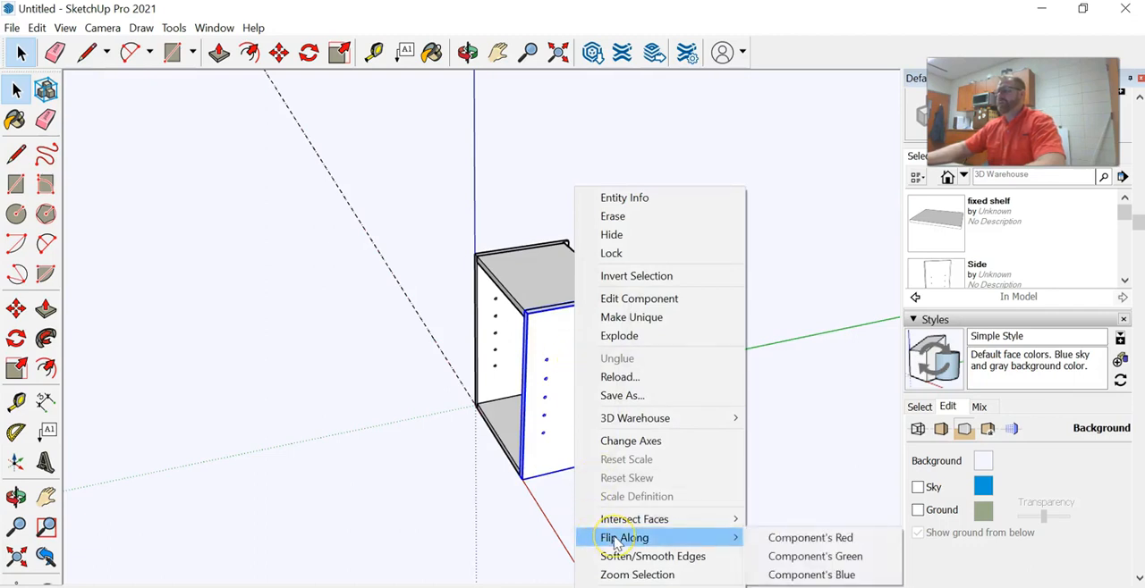
click(799, 538)
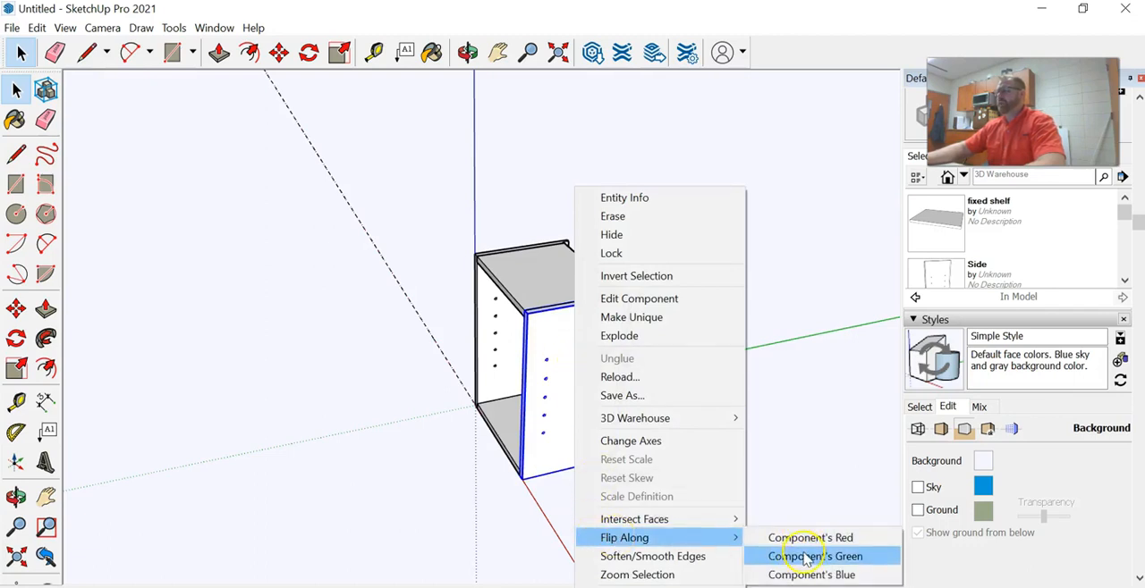
click(802, 554)
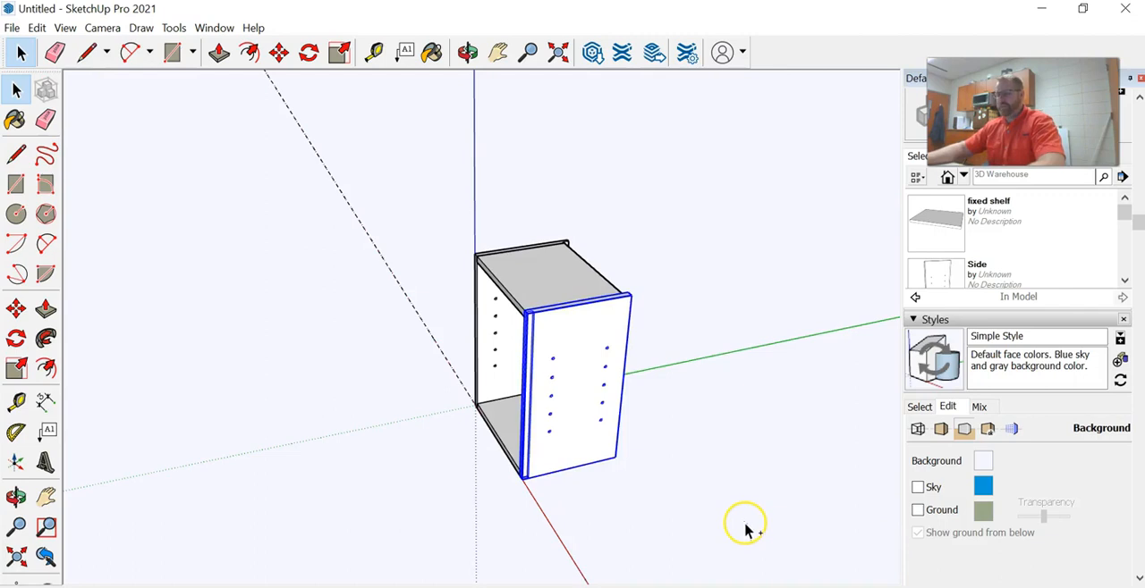
Flip the copied Side panel along the component's red axis so its holes face into the cabinet
right_click(567, 381)
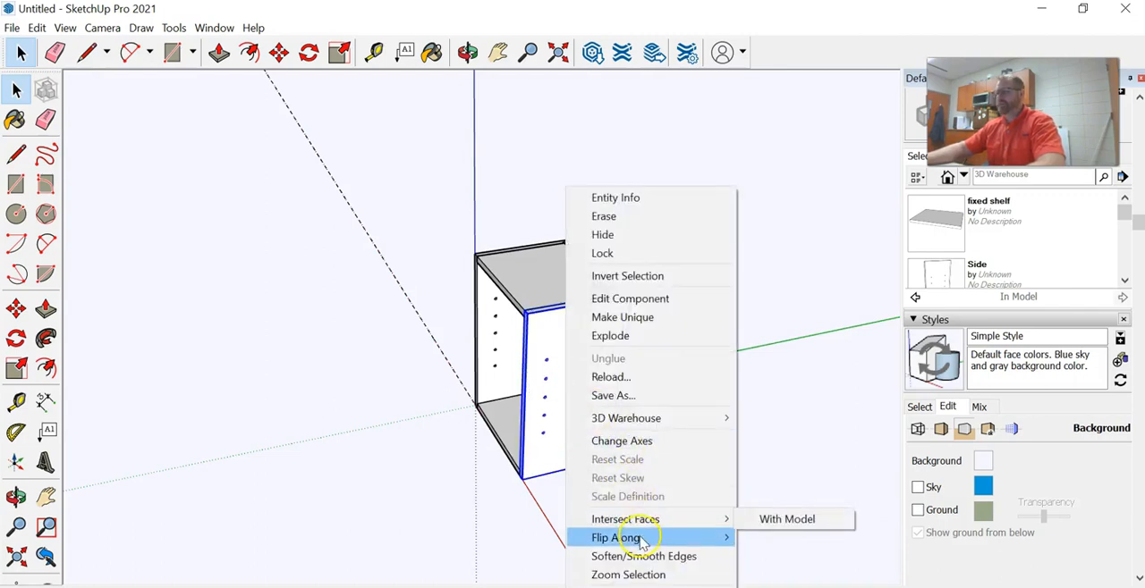
mouse_move(639, 540)
click(795, 540)
middle_drag(451, 383, 513, 349)
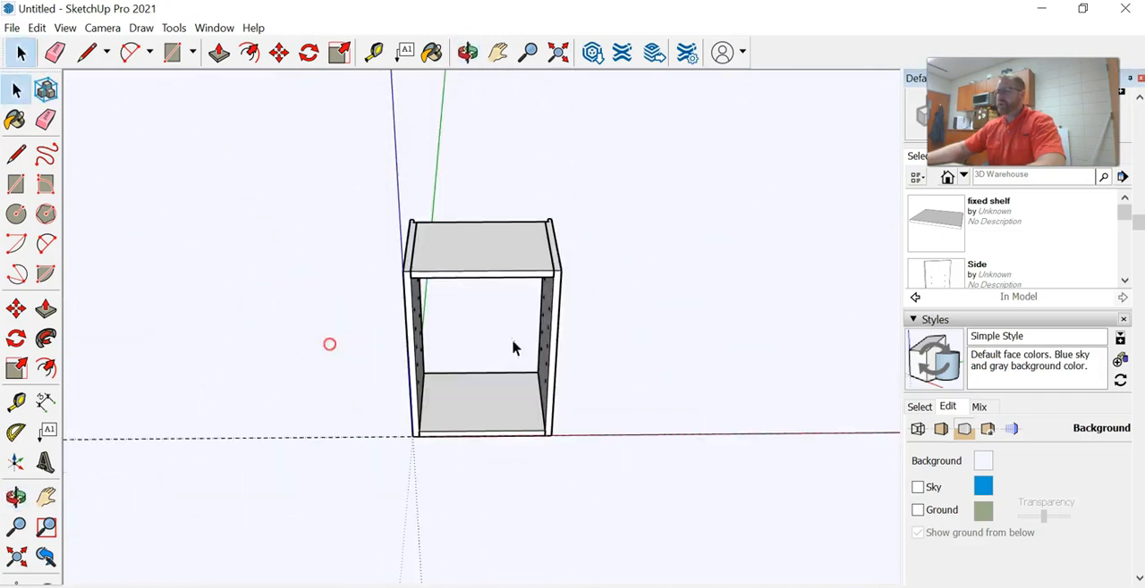
middle_drag(557, 313, 573, 329)
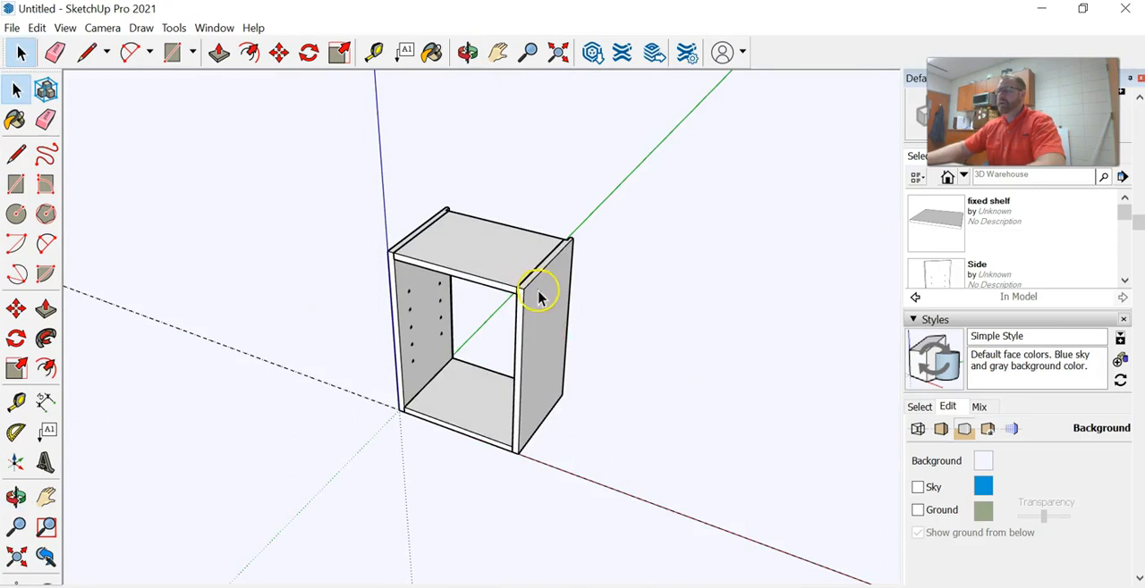
Open the copied Side component for editing and Push/Pull its top end face upward to lengthen both side panels
right_click(539, 298)
click(592, 298)
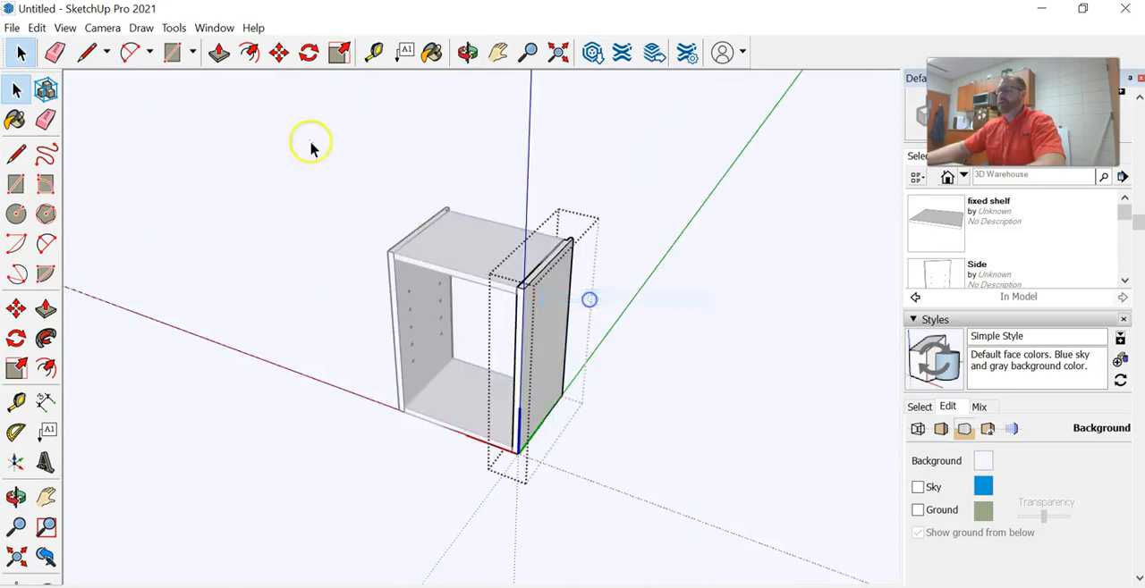
click(229, 55)
scroll(537, 250, up, 3)
drag(505, 291, 496, 190)
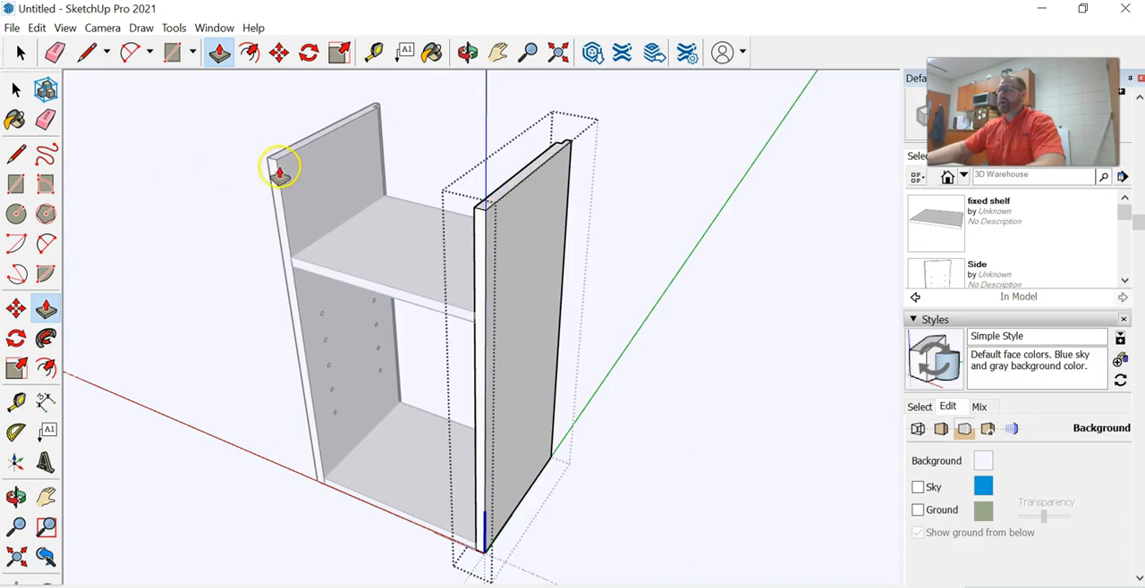
Undo the last height change of the side panels and close the component
key(ctrl+z)
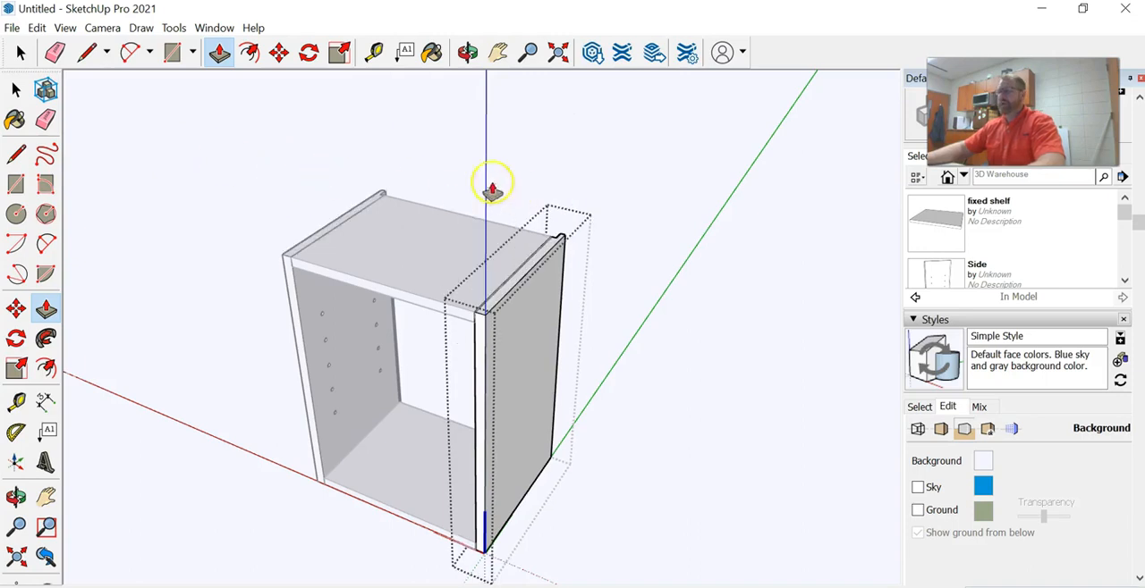
click(20, 54)
click(222, 149)
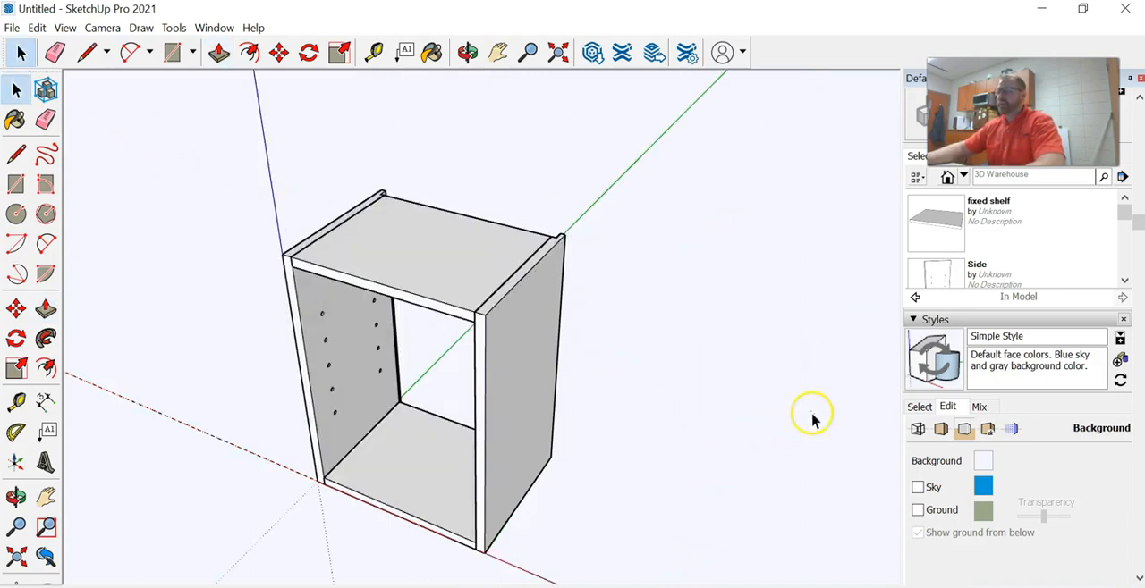
Copy the bottom fixed shelf out to open space beside the cabinet along the red axis and clear the selection
scroll(408, 516, up, 5)
middle_drag(442, 506, 620, 482)
middle_drag(496, 483, 304, 391)
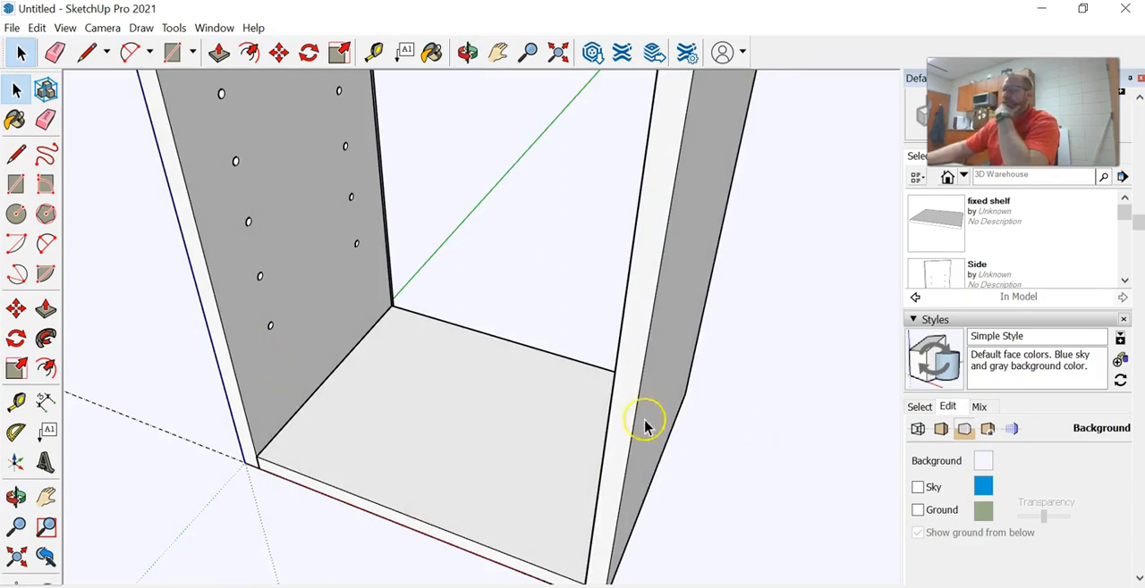
scroll(474, 438, down, 5)
click(470, 437)
middle_drag(507, 510, 509, 464)
scroll(465, 458, down, 3)
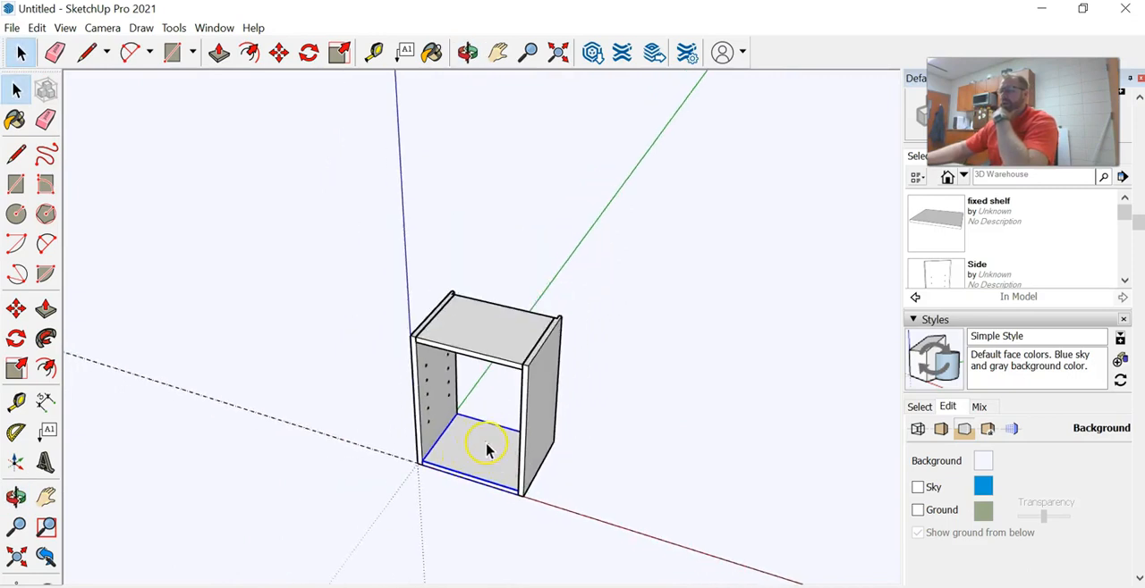
click(16, 312)
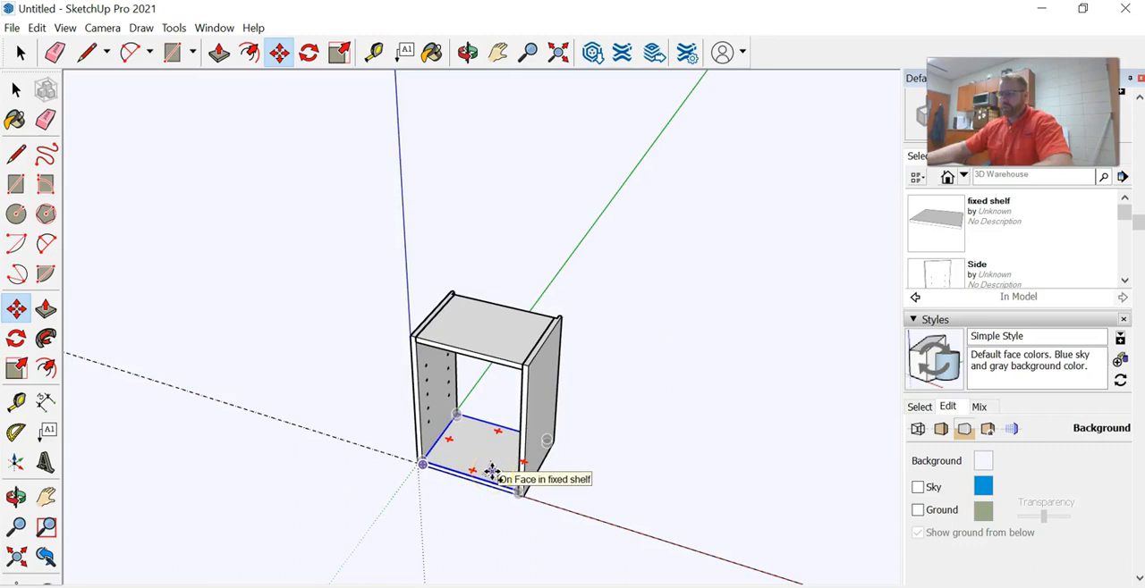
click(492, 471)
click(734, 485)
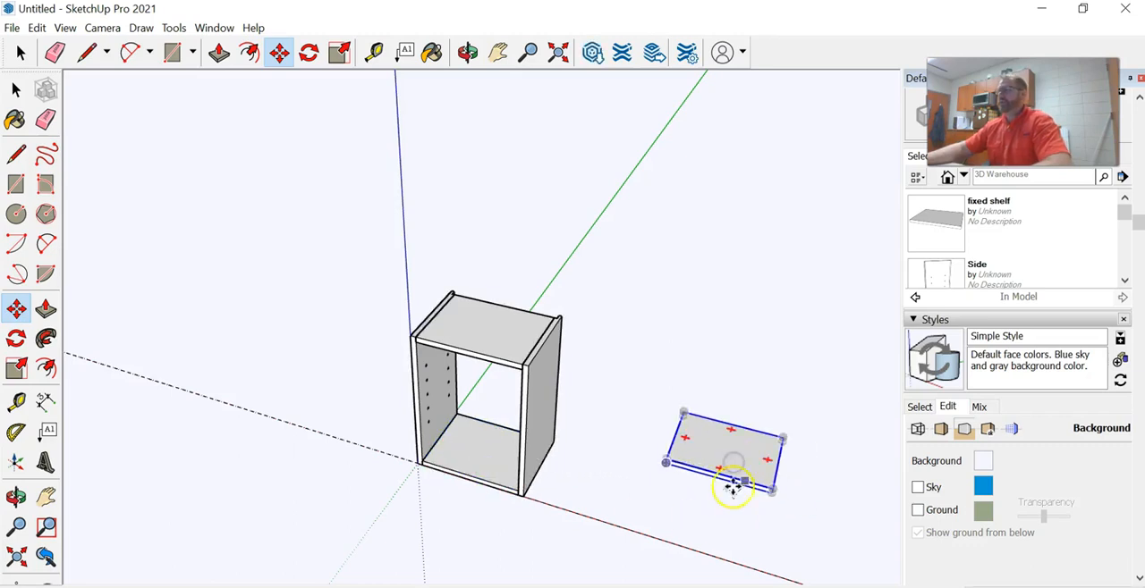
scroll(733, 485, up, 3)
key(space)
click(433, 182)
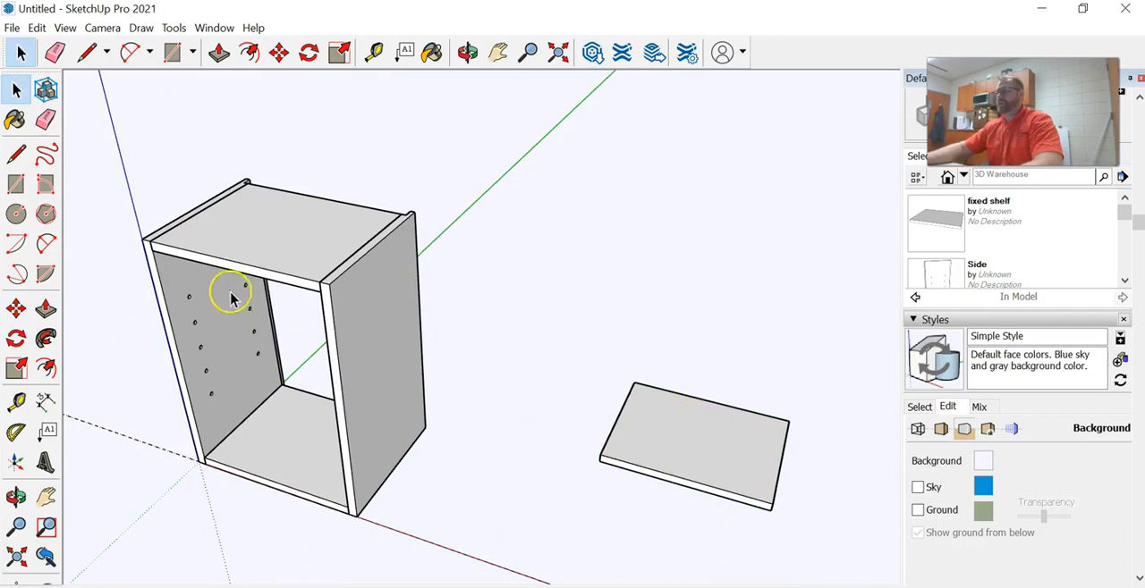
Make the copied shelf beside the cabinet a unique component and clear the selection
right_click(713, 458)
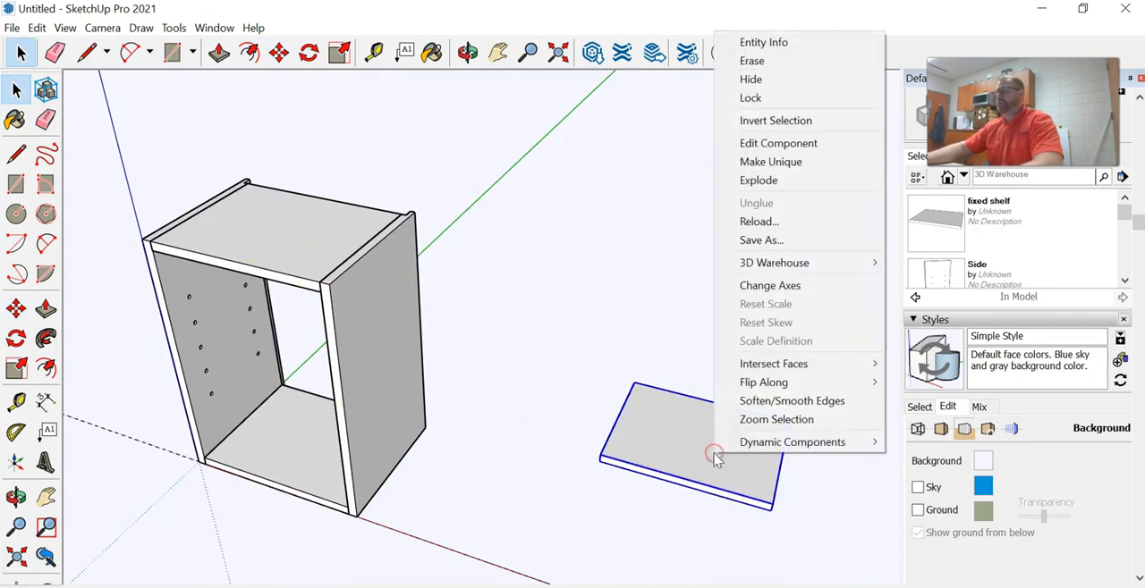
click(777, 164)
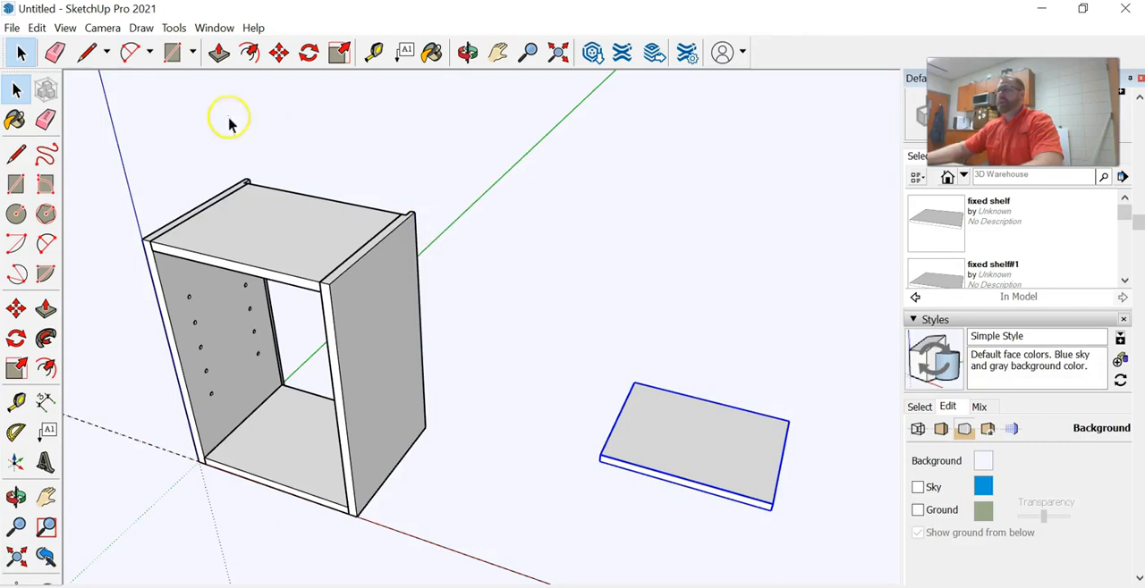
click(684, 282)
Open the unique shelf component for editing, Push/Pull its right end face slightly inward, and close the component
middle_drag(782, 465, 673, 325)
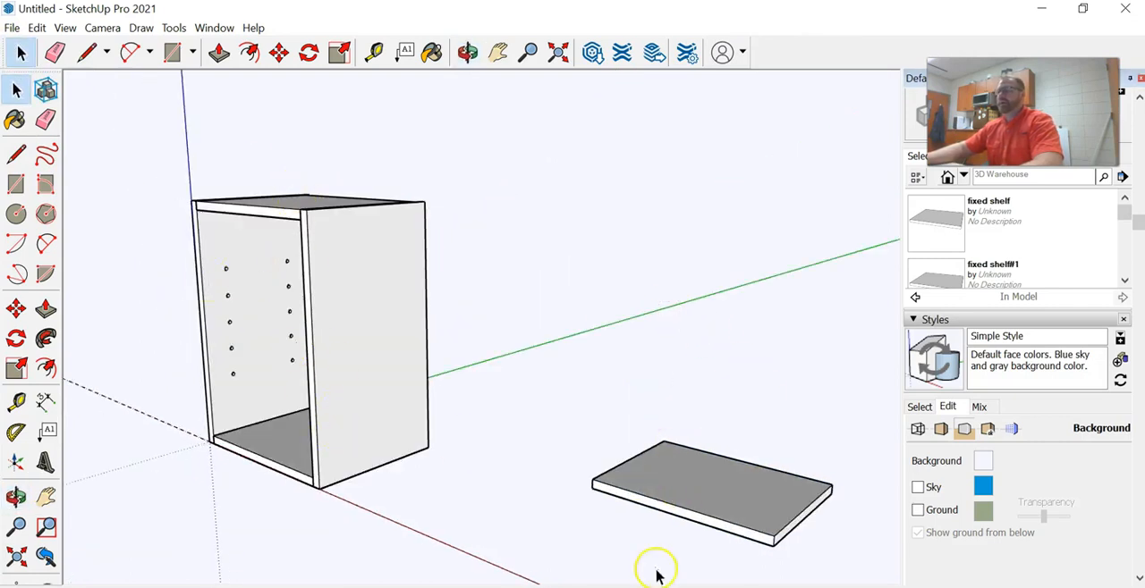
click(219, 52)
scroll(772, 552, up, 3)
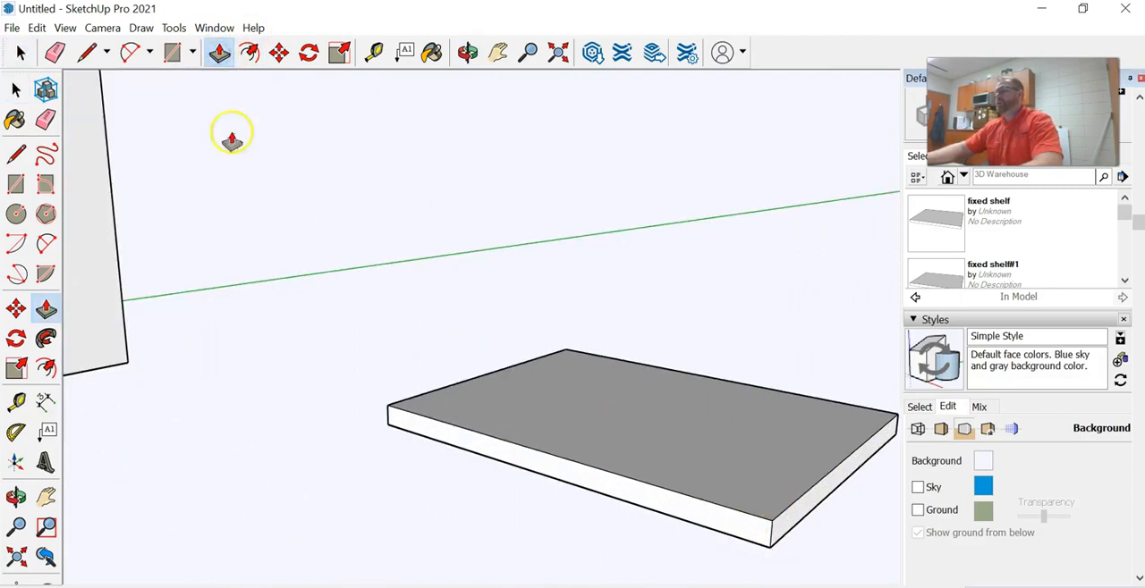
click(16, 52)
click(705, 436)
right_click(709, 454)
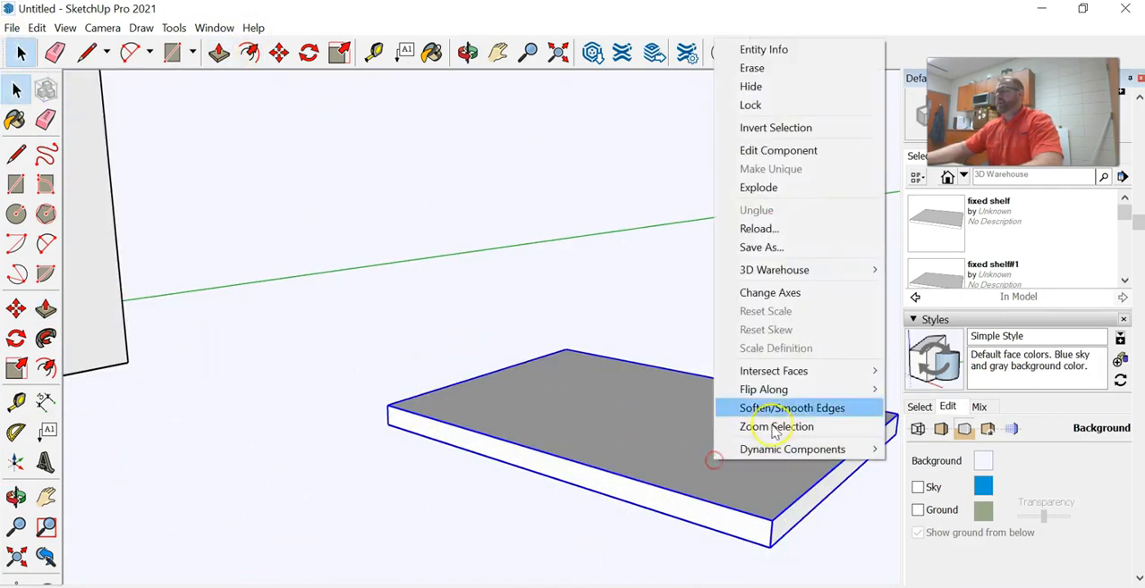
click(778, 151)
click(219, 51)
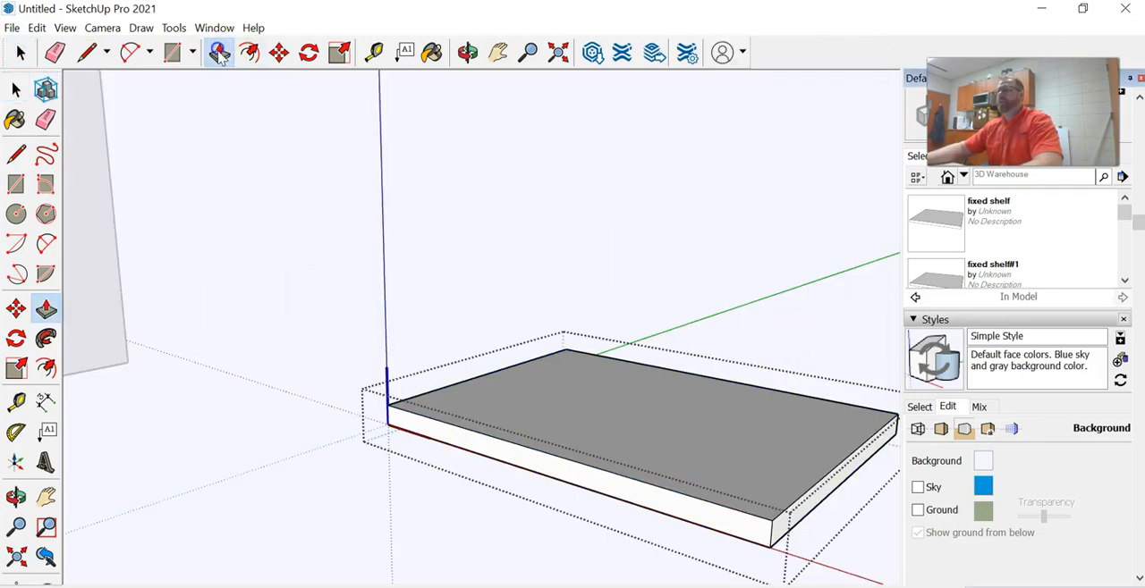
drag(809, 511, 799, 511)
mouse_move(708, 493)
middle_down()
mouse_move(728, 480)
mouse_move(513, 360)
mouse_move(473, 429)
middle_up()
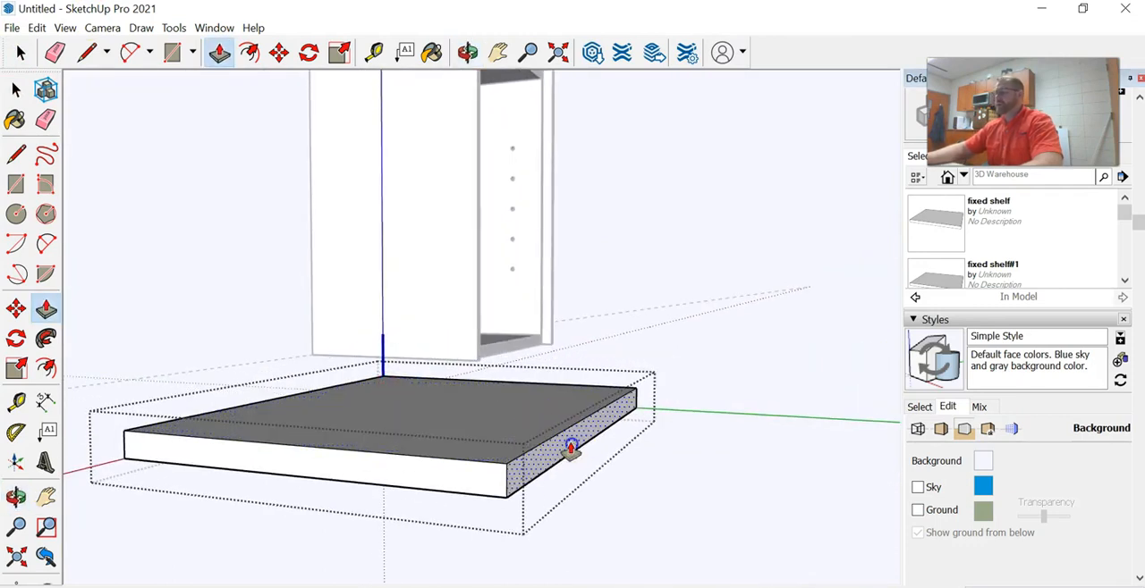
scroll(567, 447, down, 4)
middle_drag(542, 451, 894, 455)
middle_drag(537, 428, 779, 494)
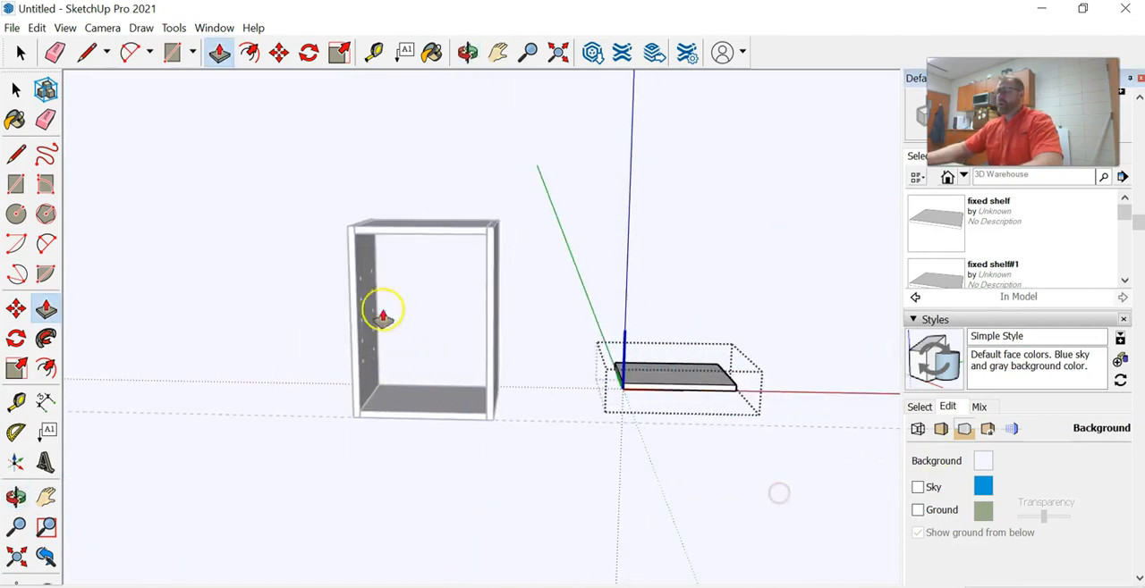
click(21, 54)
click(125, 111)
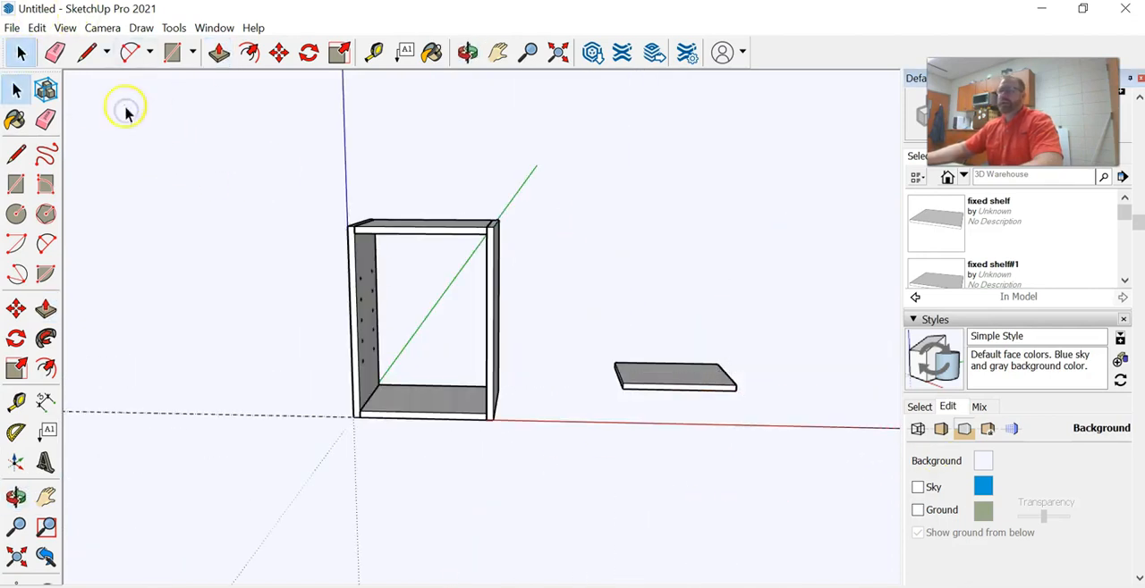
Move the shortened shelf by its front corner into the cabinet, placing it between the sides at about mid-height
click(280, 52)
scroll(626, 395, up, 3)
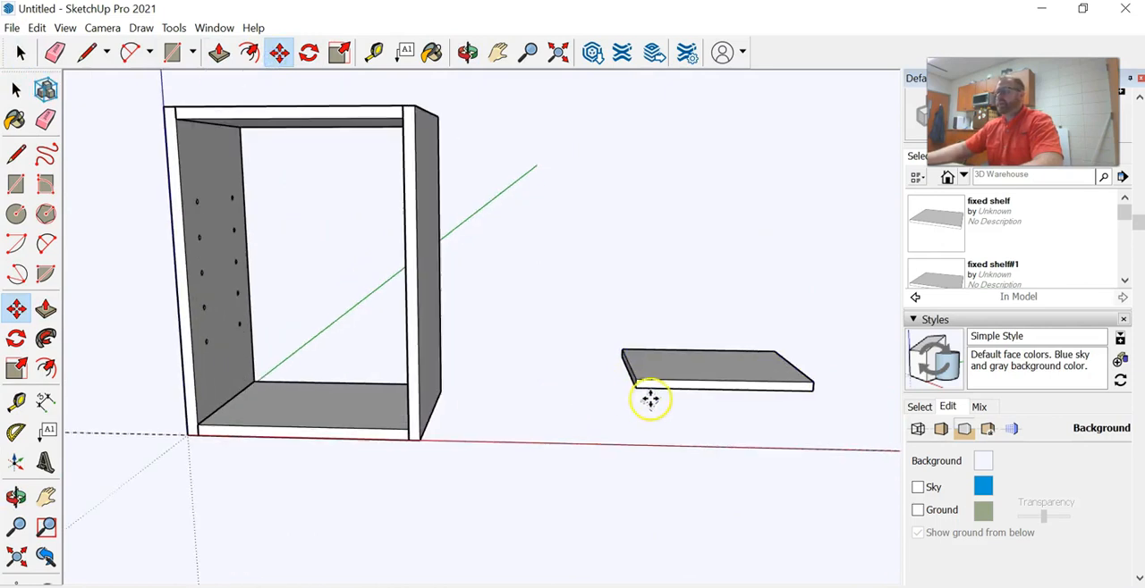
click(642, 390)
click(186, 281)
middle_drag(408, 296, 360, 347)
scroll(401, 277, up, 3)
scroll(372, 337, down, 3)
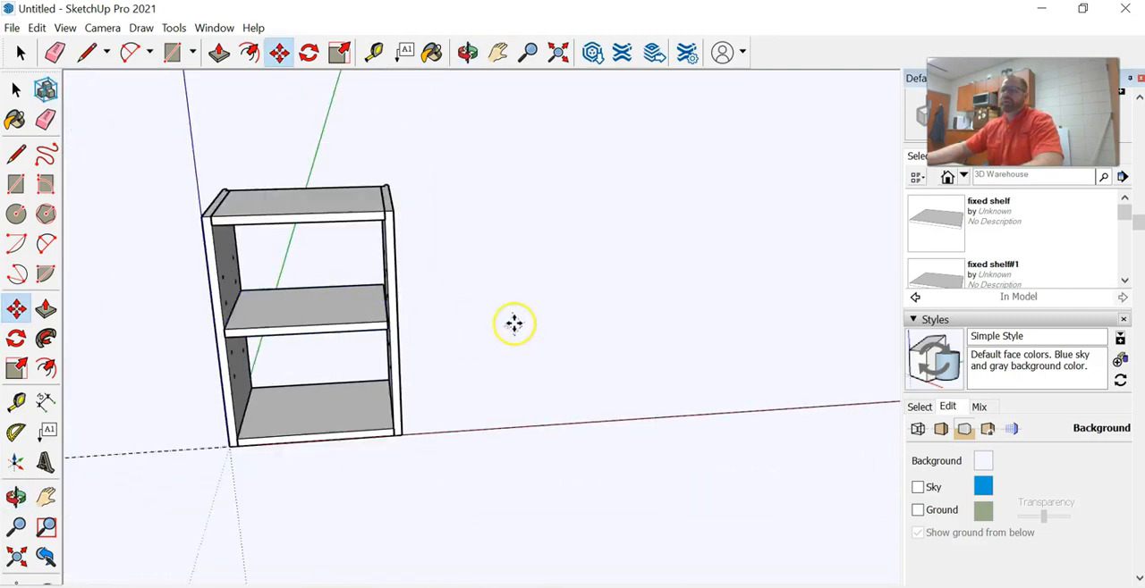
Draw a rectangle across the open back of the cabinet between the side rabbets, from the upper corner to the opposite lower corner
middle_drag(514, 322, 327, 296)
middle_drag(673, 284, 715, 246)
scroll(715, 246, up, 3)
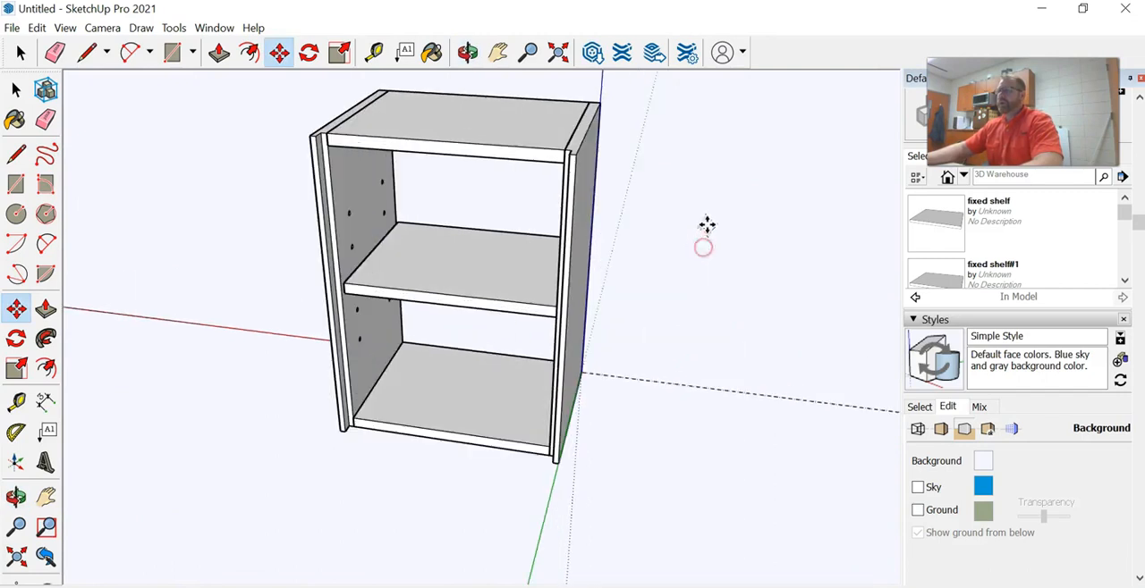
click(172, 55)
scroll(370, 184, up, 3)
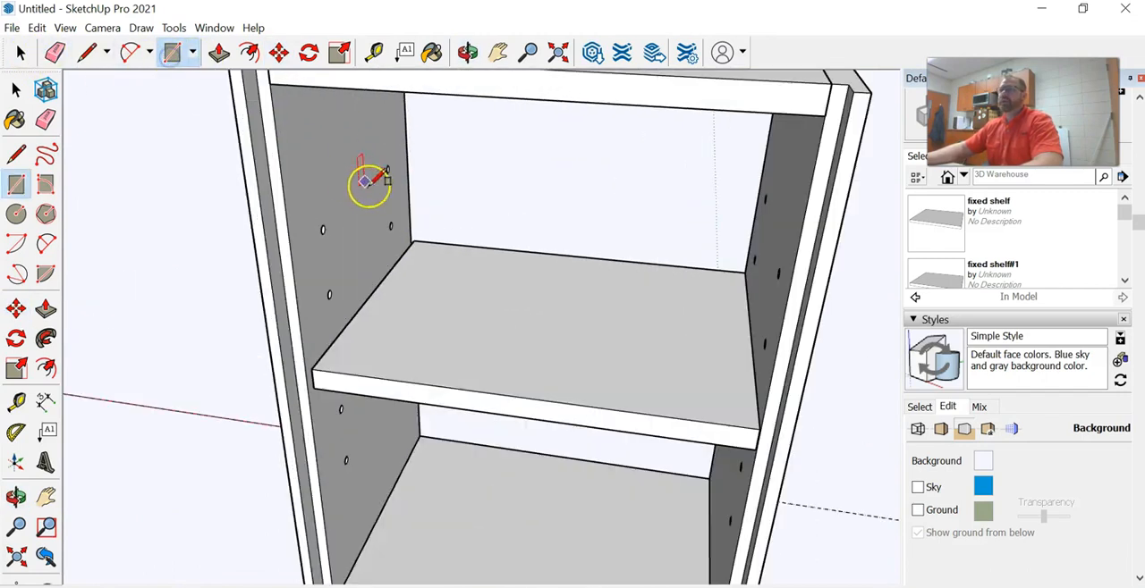
scroll(338, 165, down, 1)
click(282, 94)
scroll(396, 397, down, 4)
middle_drag(417, 477, 600, 481)
scroll(600, 481, up, 2)
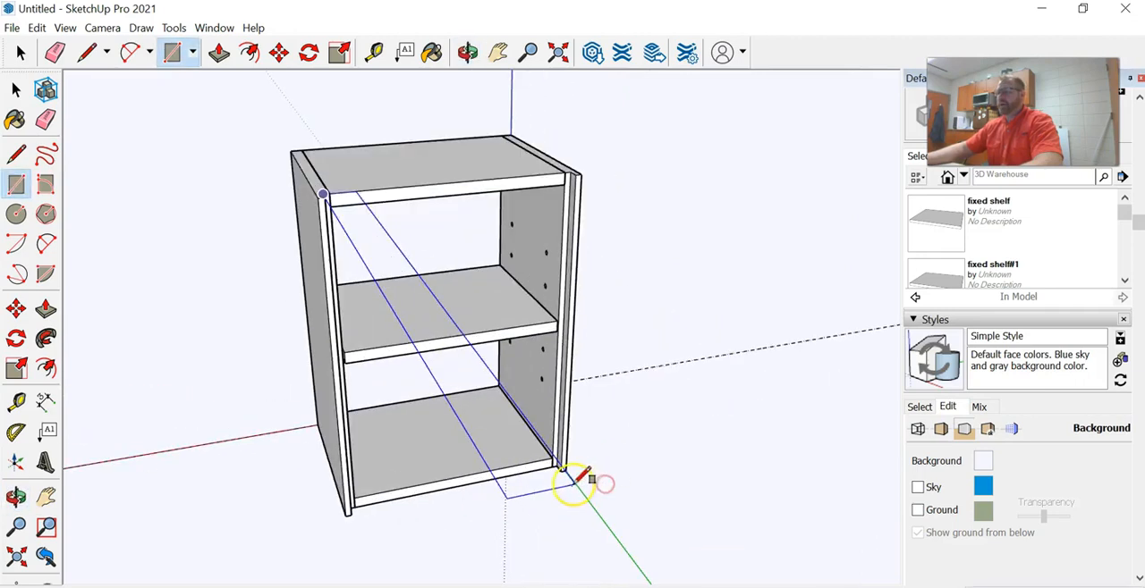
scroll(579, 475, up, 2)
scroll(556, 461, up, 2)
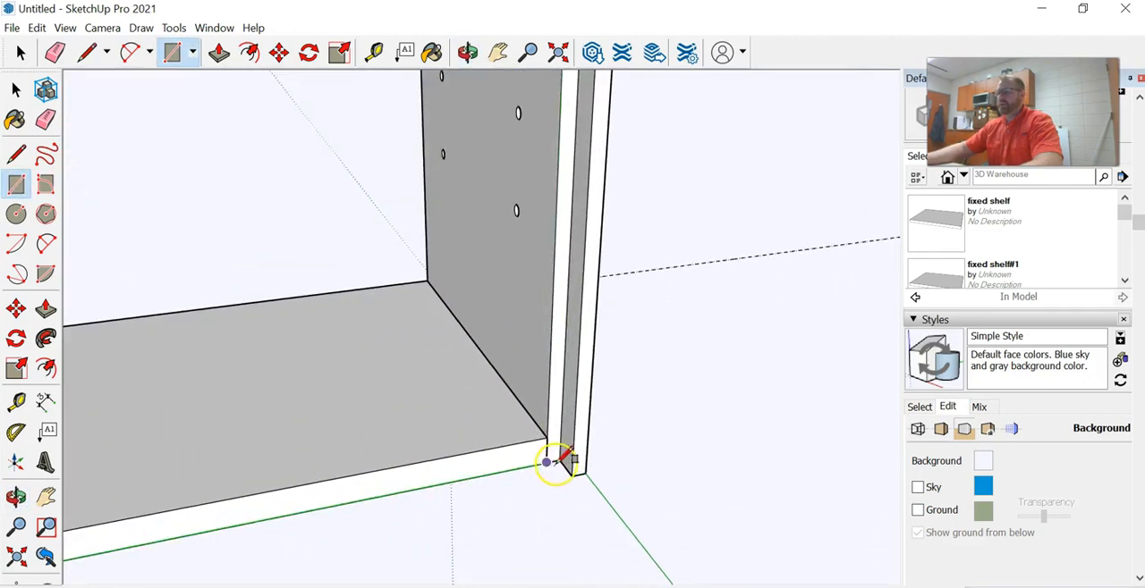
click(564, 461)
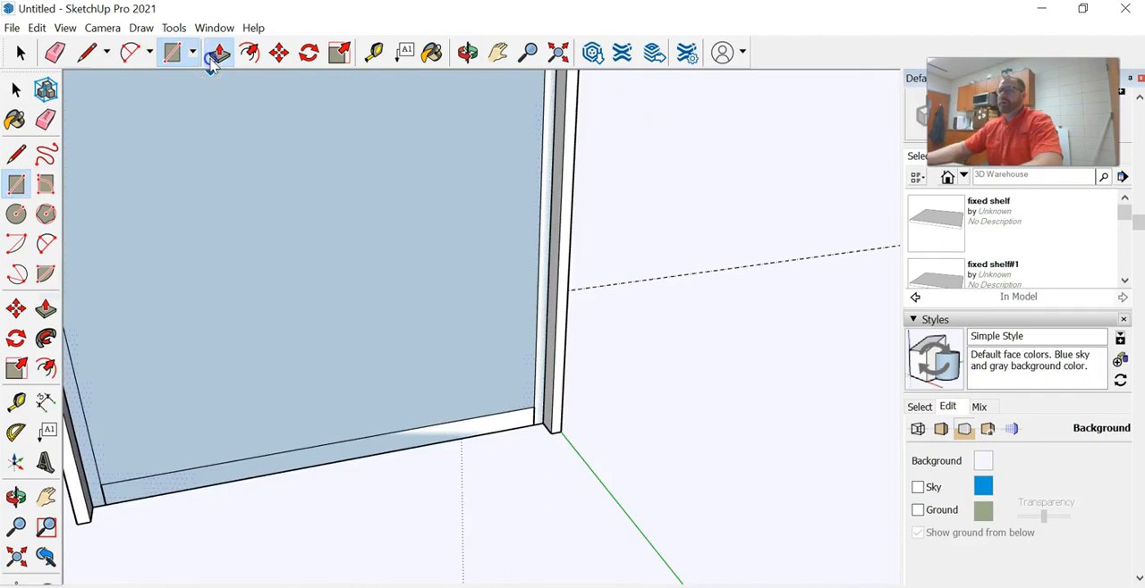
Push/Pull the back rectangle outward by the previous distance to give the back panel thickness
click(217, 55)
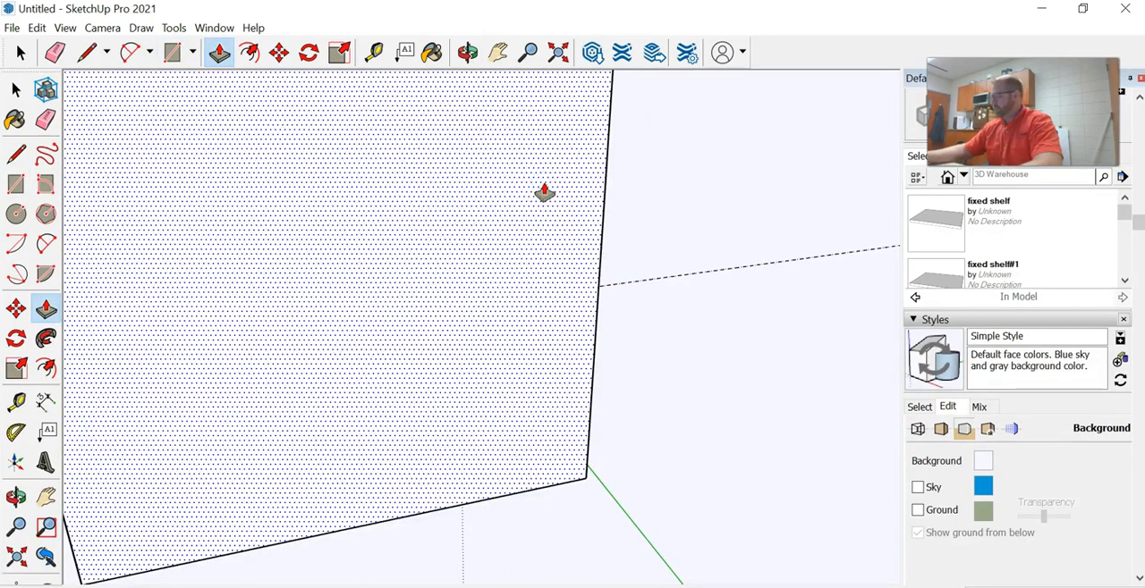
double_click(544, 191)
scroll(552, 324, down, 5)
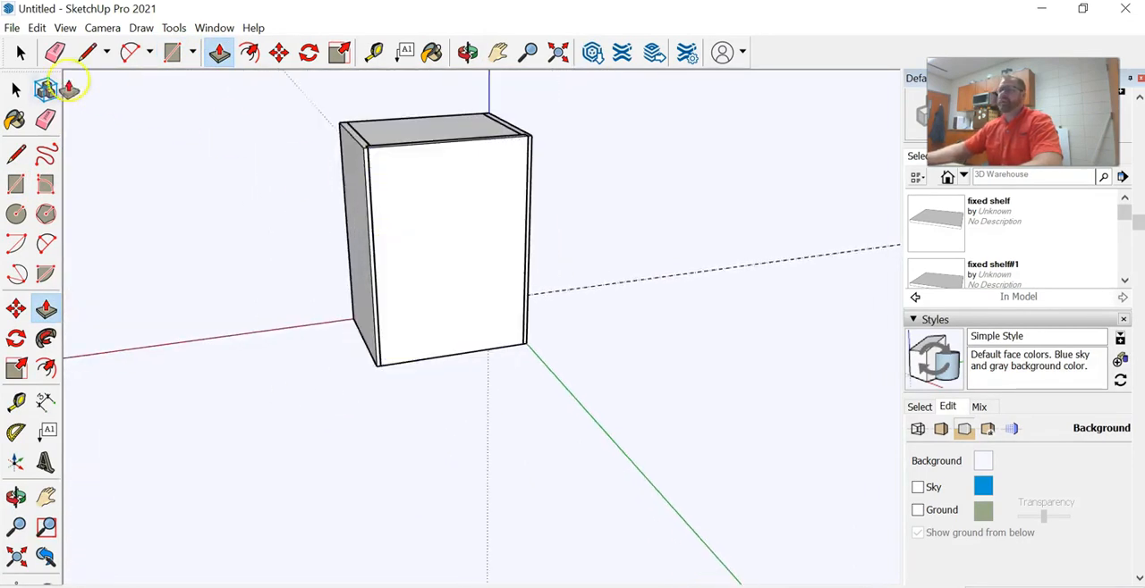
Select the back panel and make it a component, keeping the default definition name
click(21, 54)
click(455, 211)
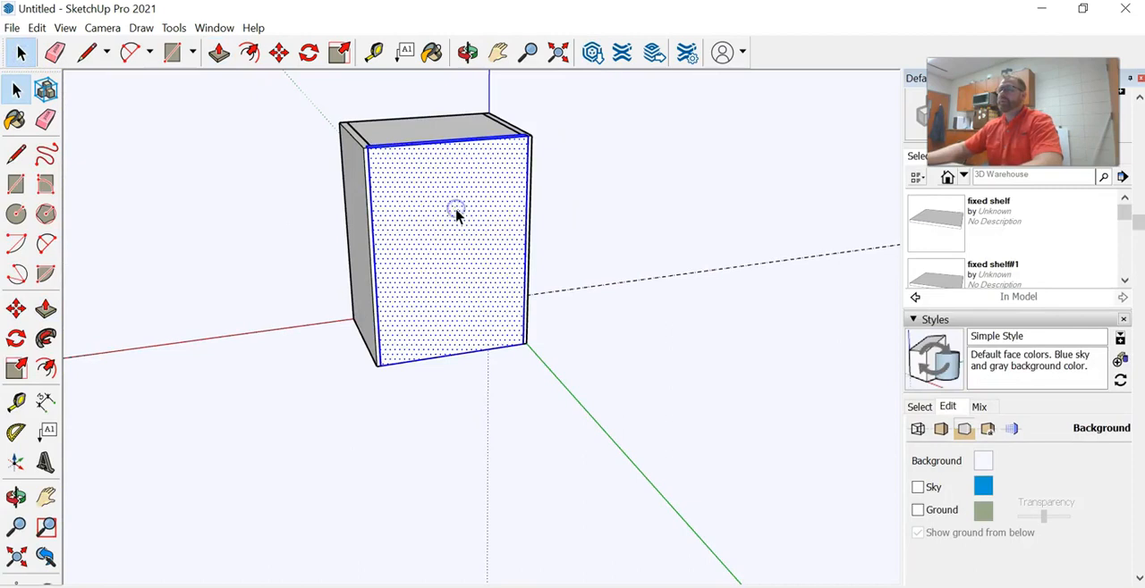
right_click(455, 211)
click(530, 333)
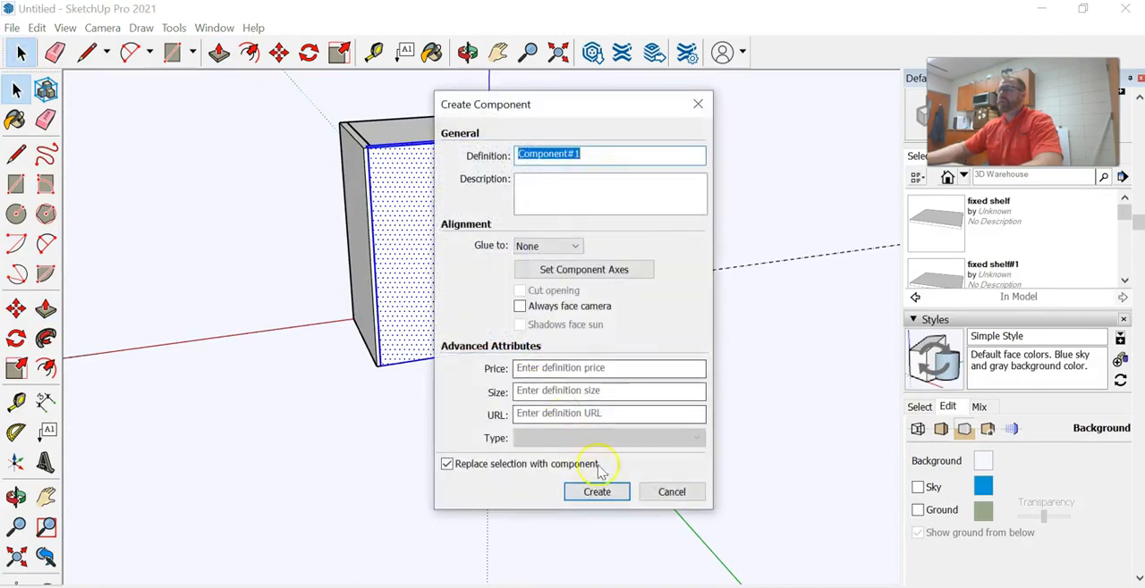
click(597, 491)
Draw a rectangle over the whole top of the cabinet and Push/Pull it upward into a top panel
middle_drag(200, 242, 617, 321)
middle_drag(553, 210, 490, 389)
click(335, 235)
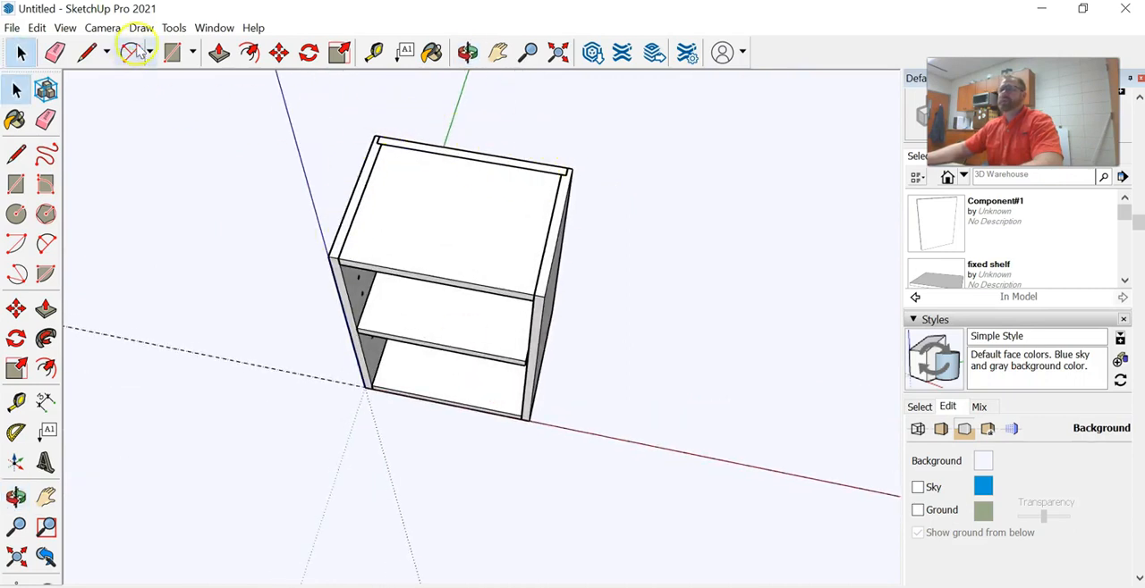
click(172, 52)
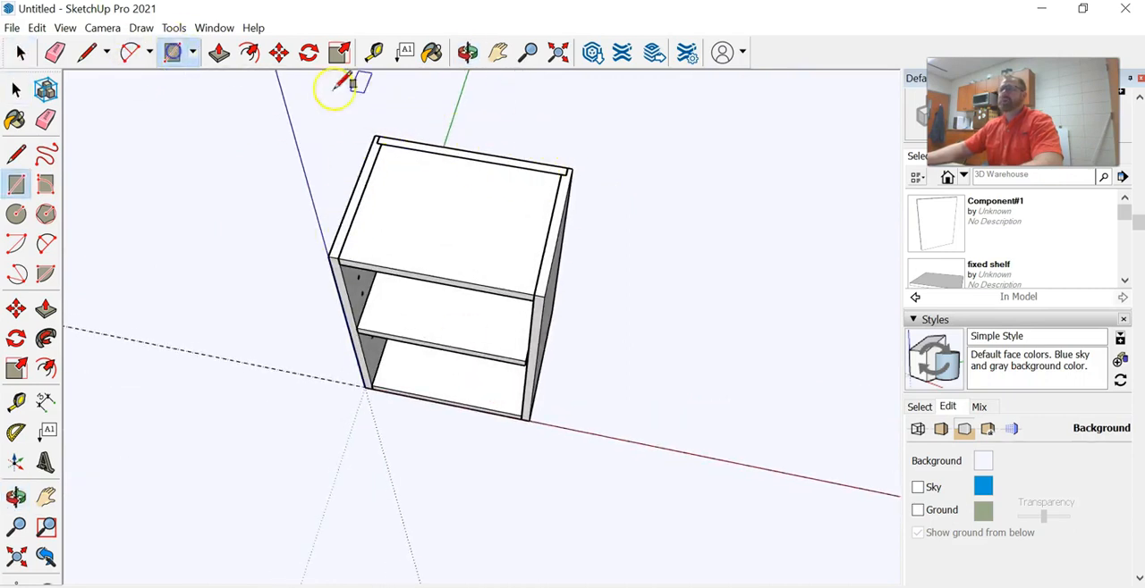
click(375, 134)
click(534, 295)
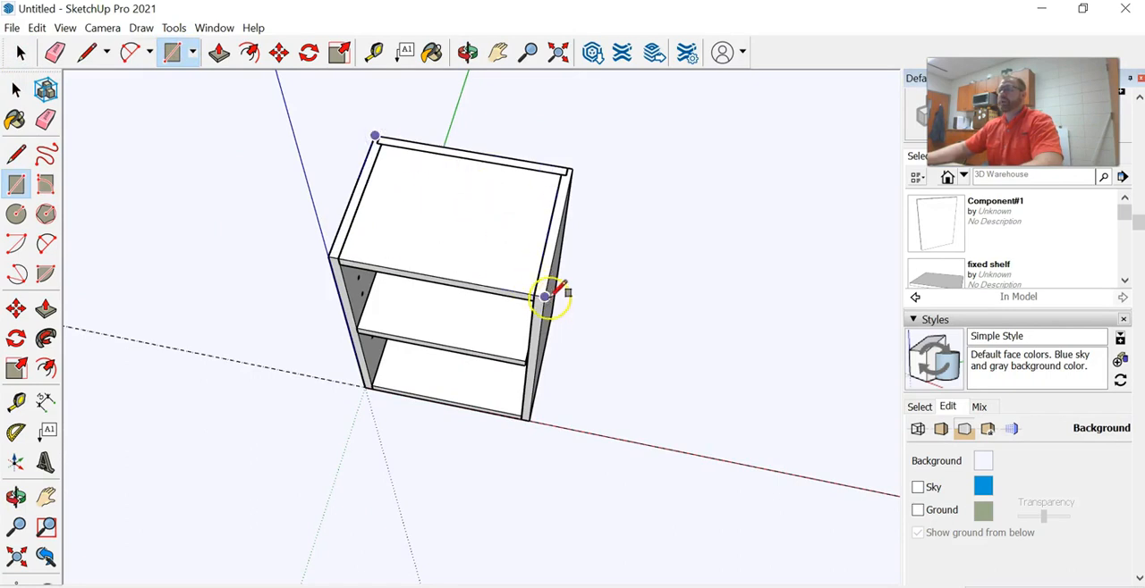
click(219, 52)
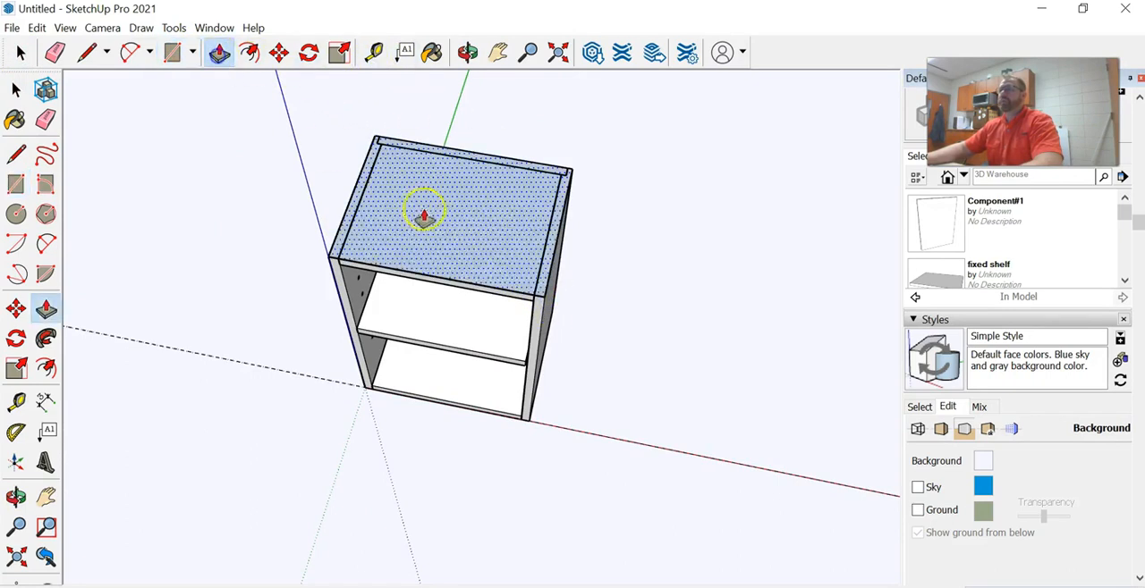
drag(423, 215, 420, 208)
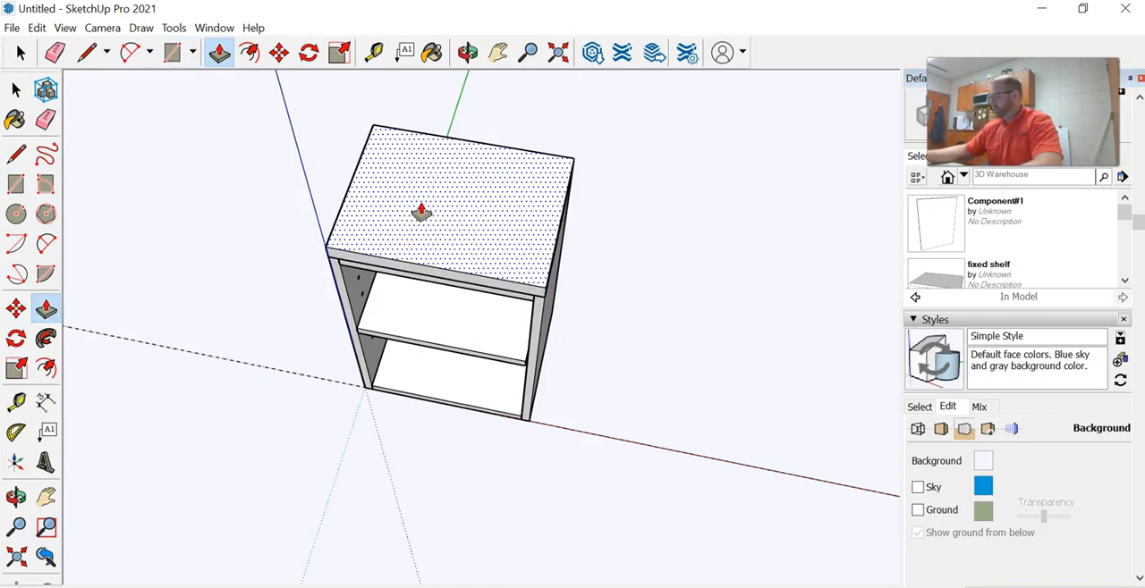
key(Return)
Push/Pull the top panel's right end outward and repeat the same overhang on its front and left faces
scroll(595, 240, up, 3)
middle_drag(627, 254, 741, 102)
key(p)
scroll(547, 195, up, 3)
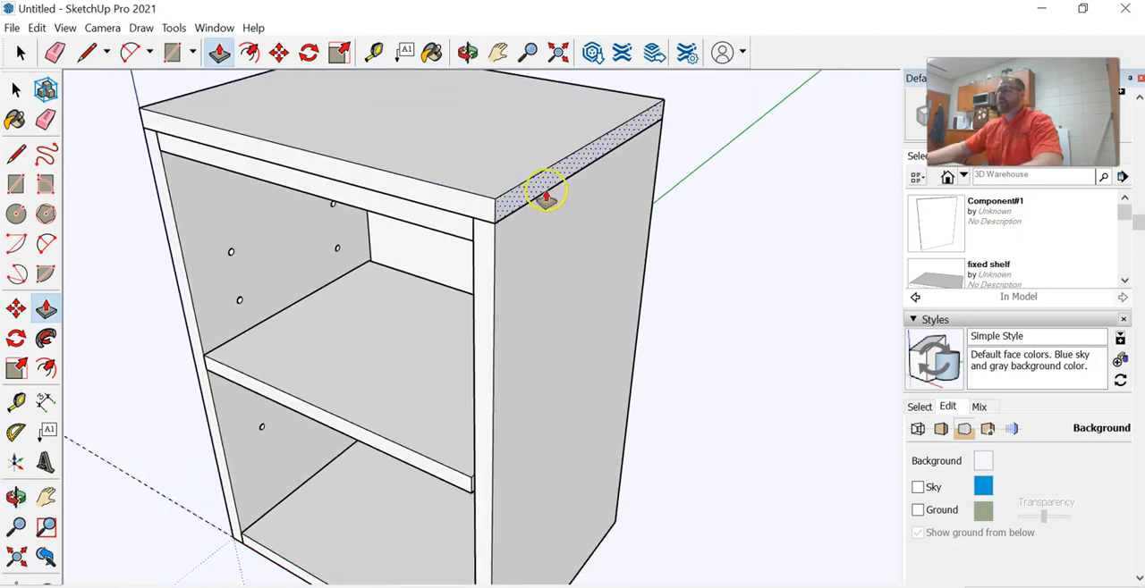
drag(544, 190, 489, 213)
double_click(484, 215)
scroll(484, 214, down, 2)
middle_drag(349, 219, 808, 124)
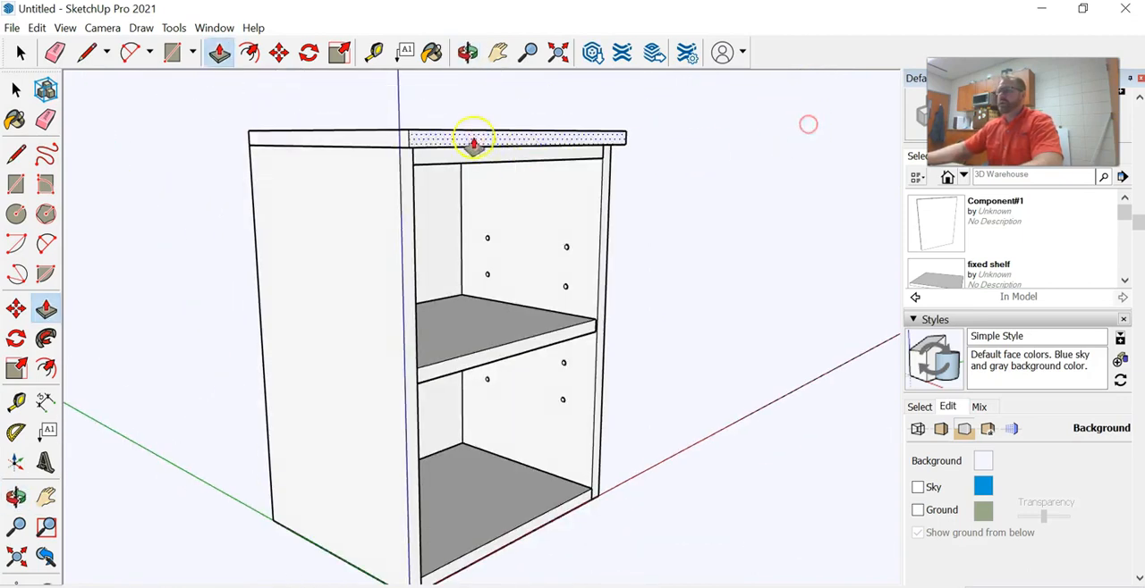
double_click(387, 141)
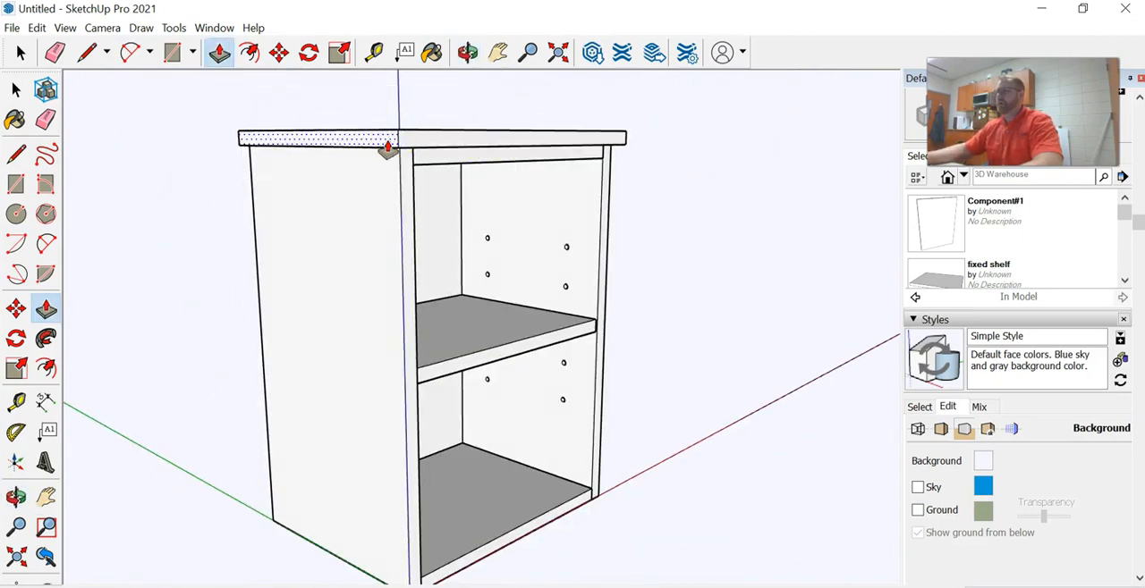
scroll(492, 118, down, 2)
middle_drag(498, 115, 633, 216)
click(442, 156)
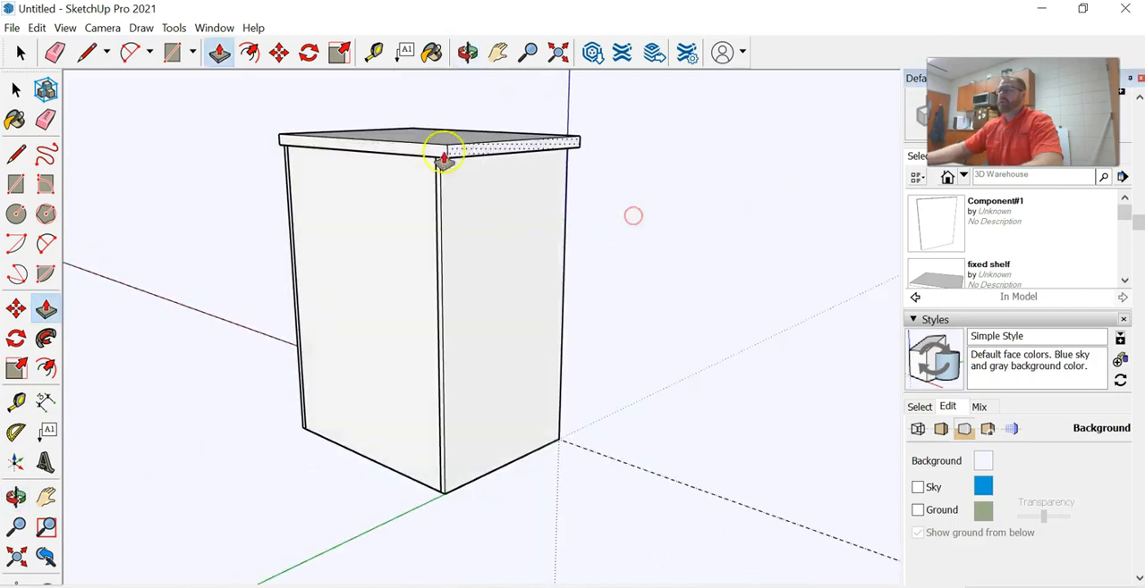
Select the entire top panel, make it a component named "to[", and clear the selection
click(16, 46)
middle_drag(546, 129, 283, 356)
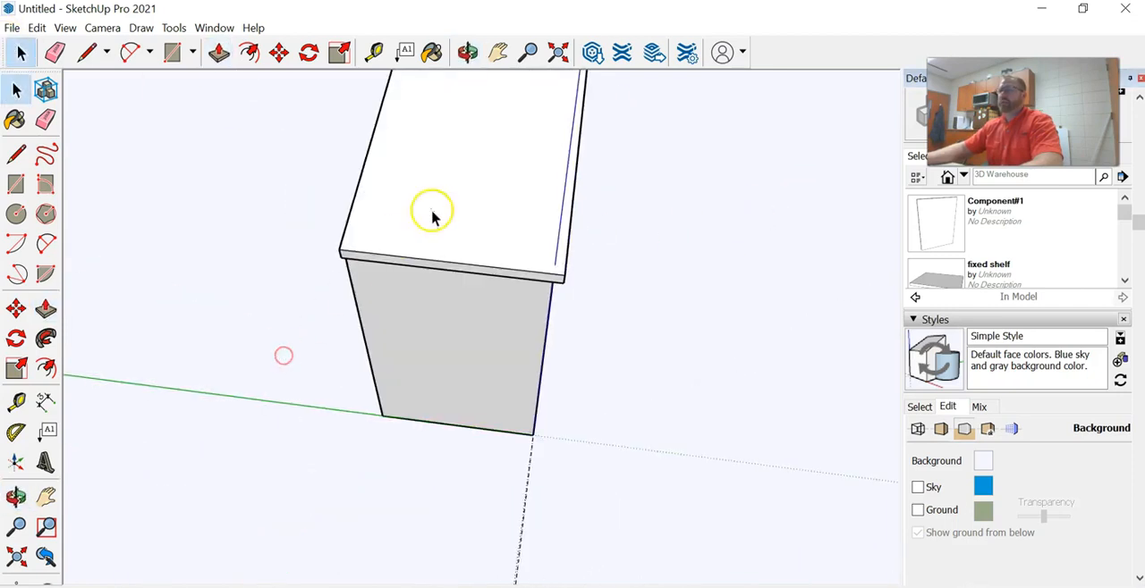
triple_click(433, 212)
right_click(437, 207)
click(508, 332)
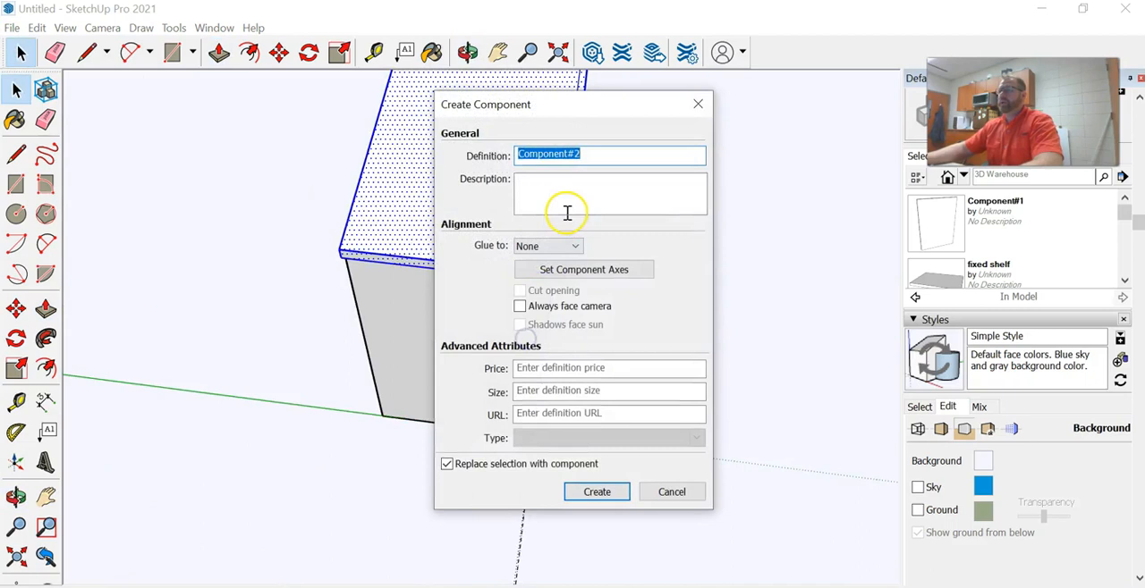
text(to)
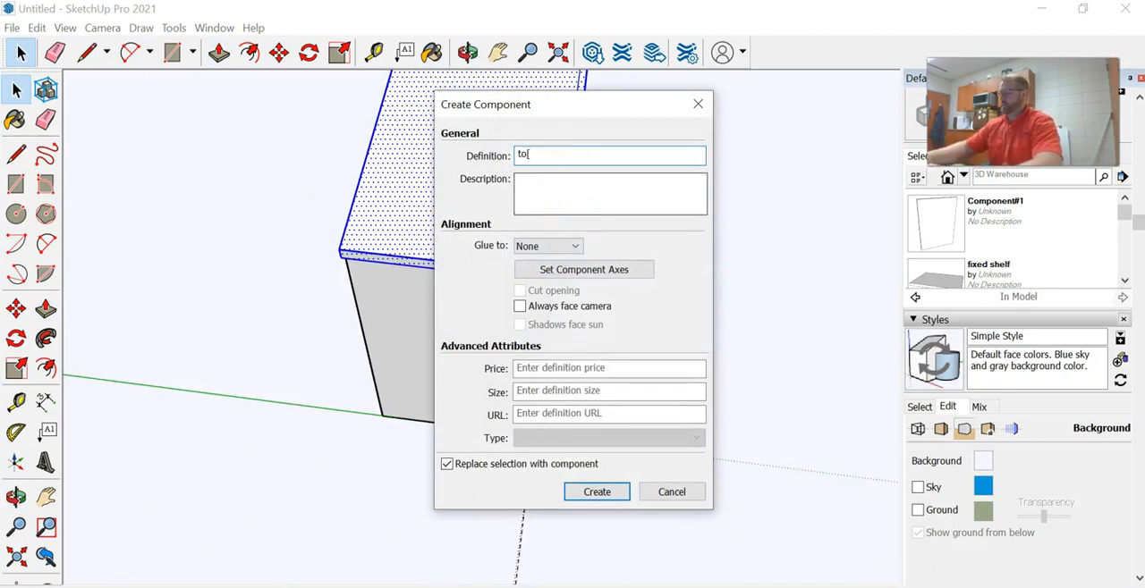
click(595, 492)
middle_drag(519, 322, 287, 141)
click(314, 184)
Start saving the model under a new name and browse to the CNC Woods Class folder on the P: network drive
middle_drag(877, 307, 846, 273)
click(11, 28)
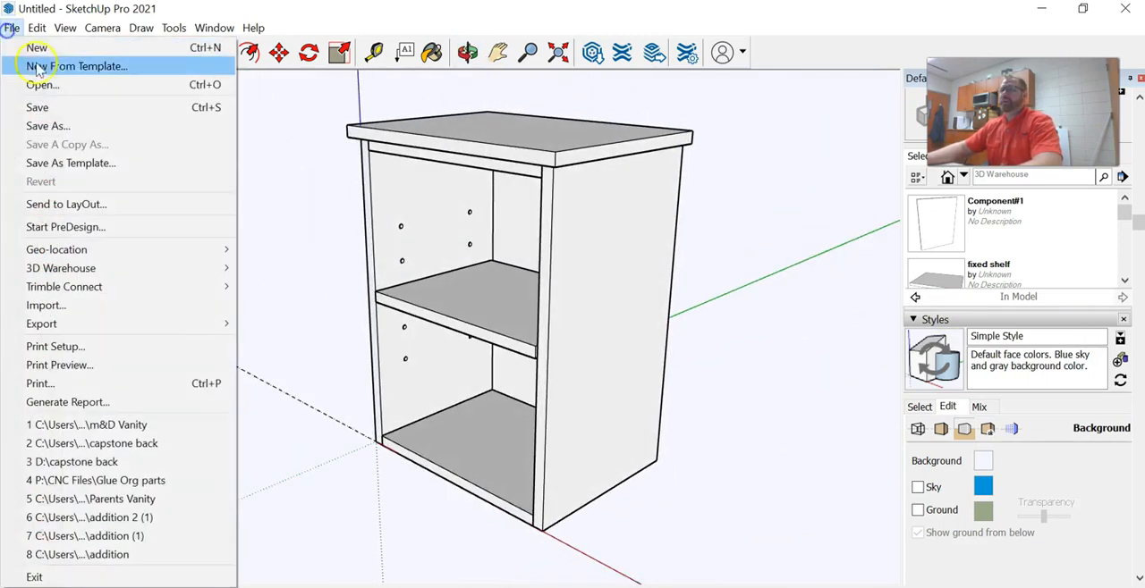
click(27, 122)
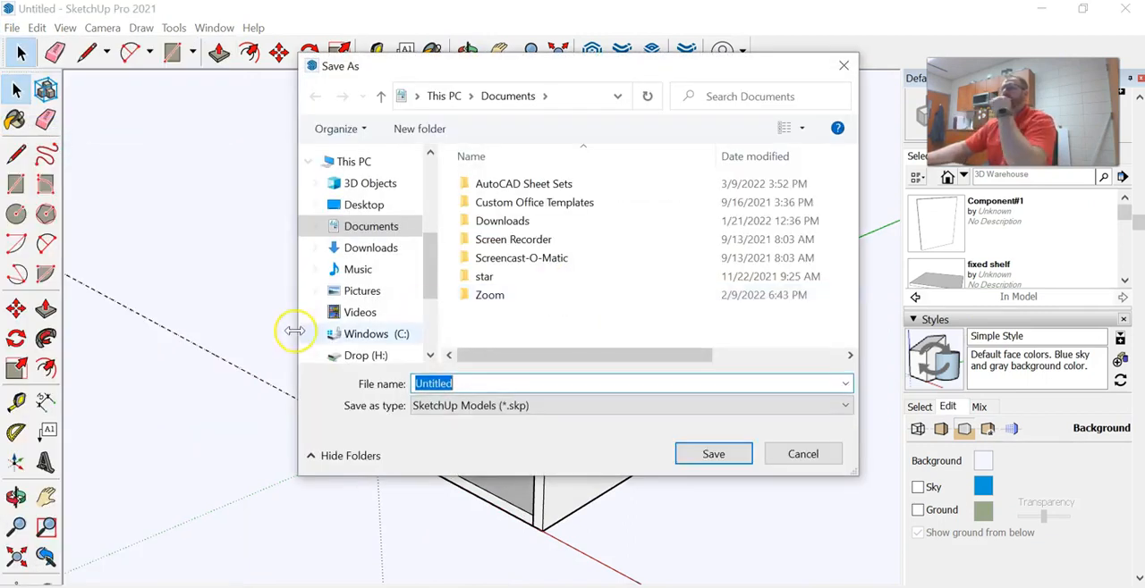
scroll(388, 350, down, 1)
scroll(397, 313, down, 1)
scroll(396, 313, down, 1)
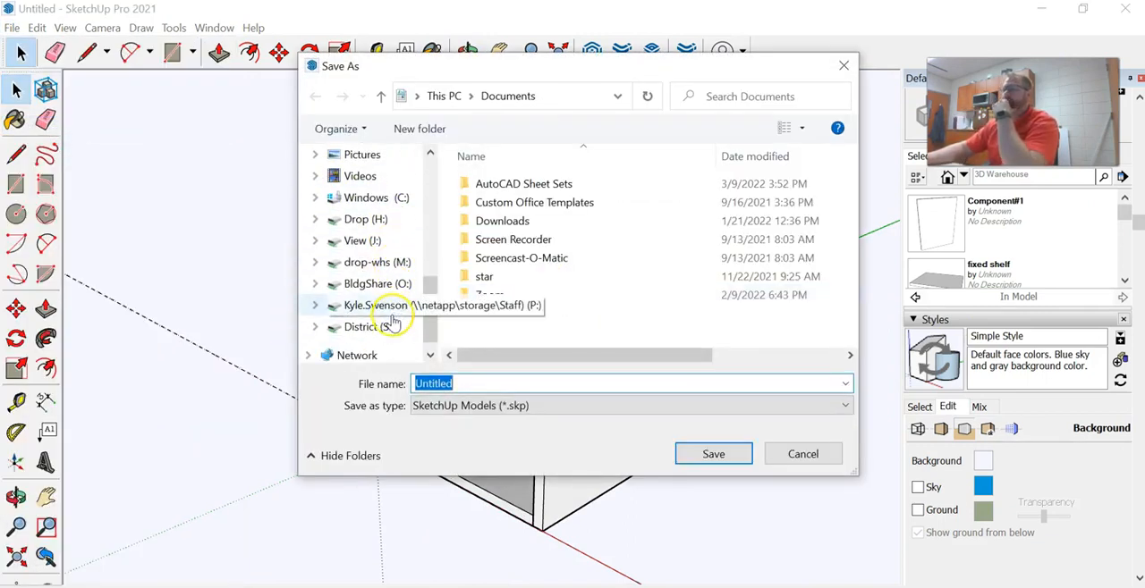
click(393, 306)
scroll(579, 280, down, 3)
scroll(582, 273, down, 9)
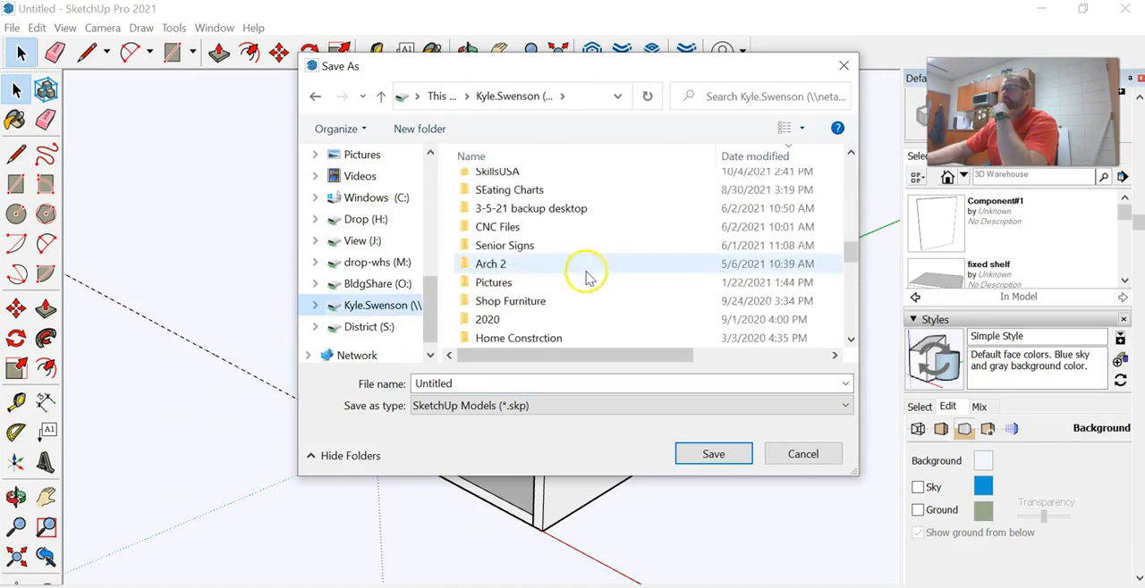
scroll(588, 278, up, 1)
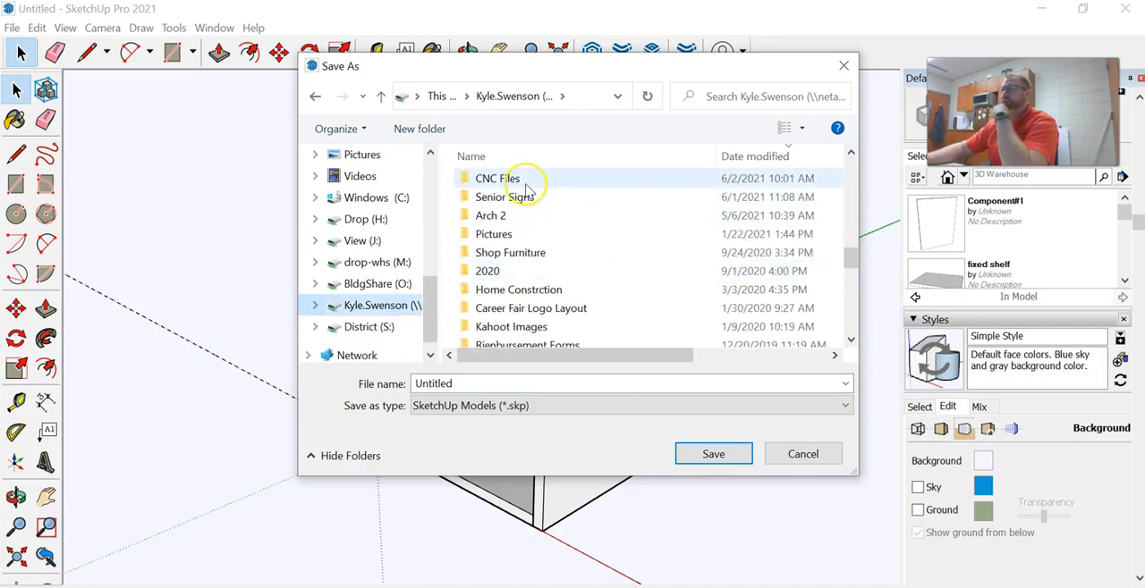
scroll(528, 192, up, 1)
scroll(528, 211, up, 2)
scroll(527, 213, up, 1)
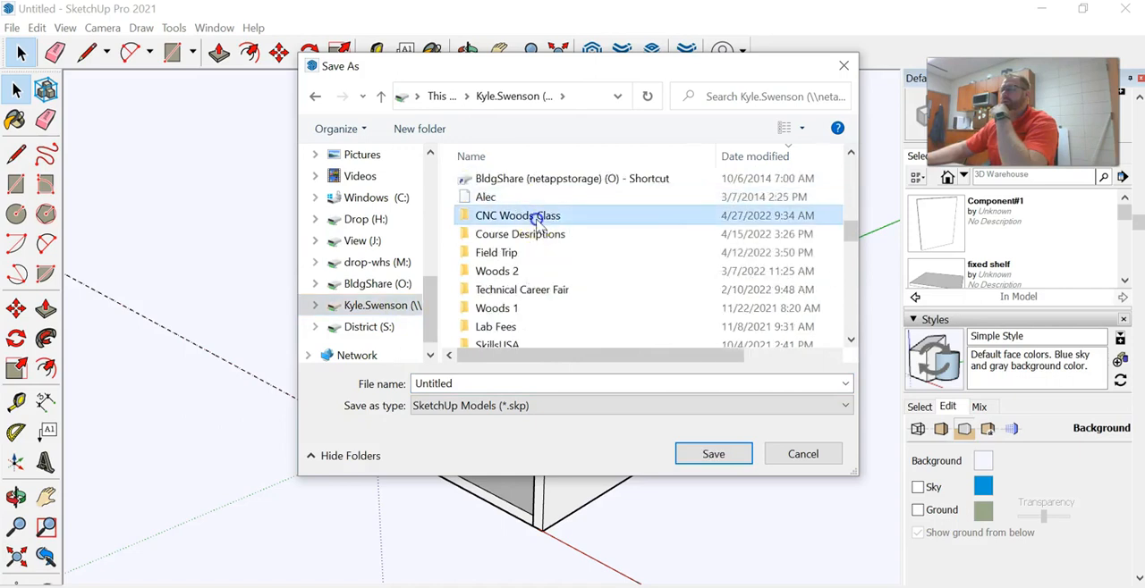
double_click(534, 216)
Name the file "Titus Cabinet" and save it as a SketchUp model
double_click(468, 384)
text(T)
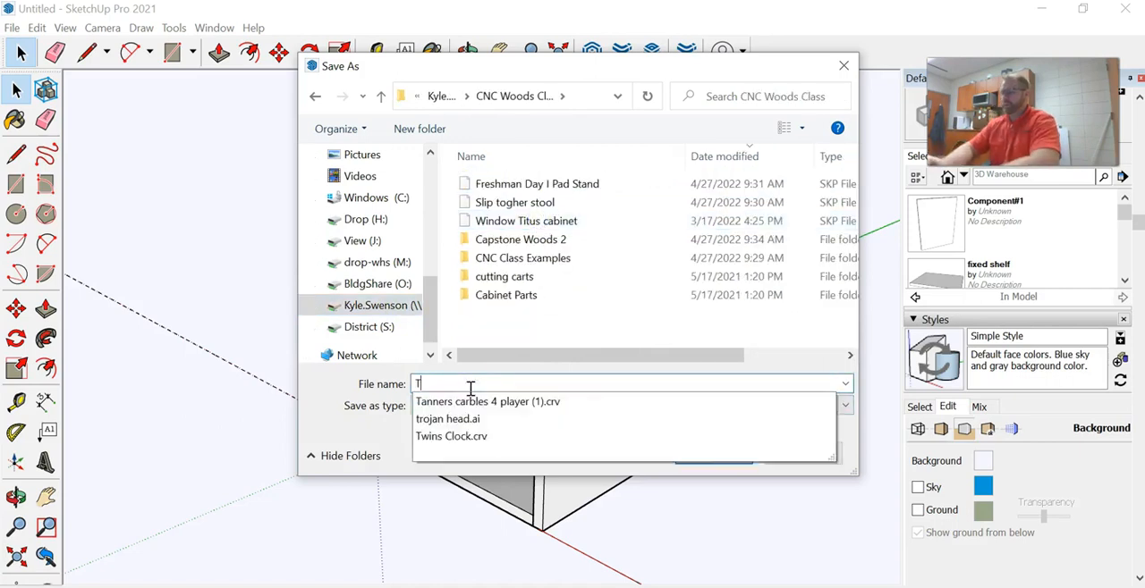
text(itus Cabinet)
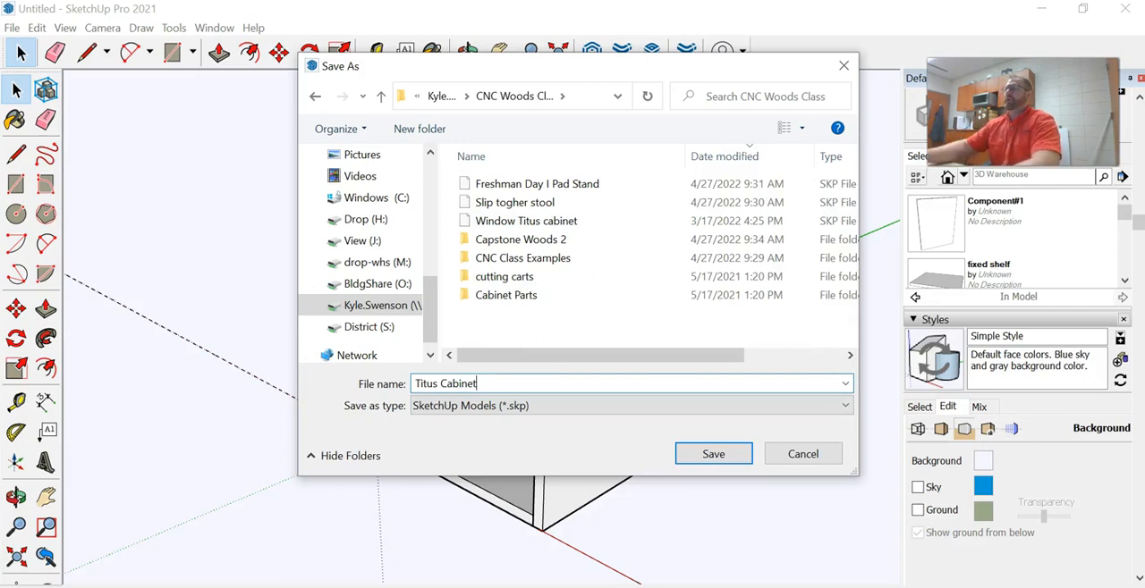
click(732, 457)
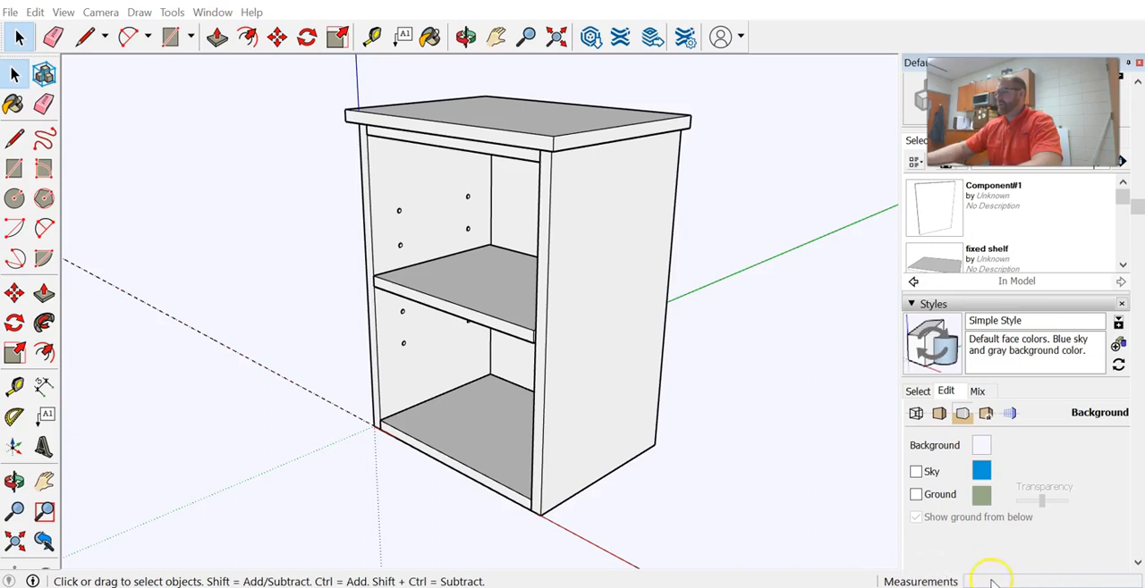
Dimension the depth of the cabinet's right side along its bottom edge, placing the dimension on the side's outer face
mouse_move(340, 351)
middle_down()
mouse_move(383, 345)
mouse_move(401, 417)
mouse_move(361, 354)
middle_up()
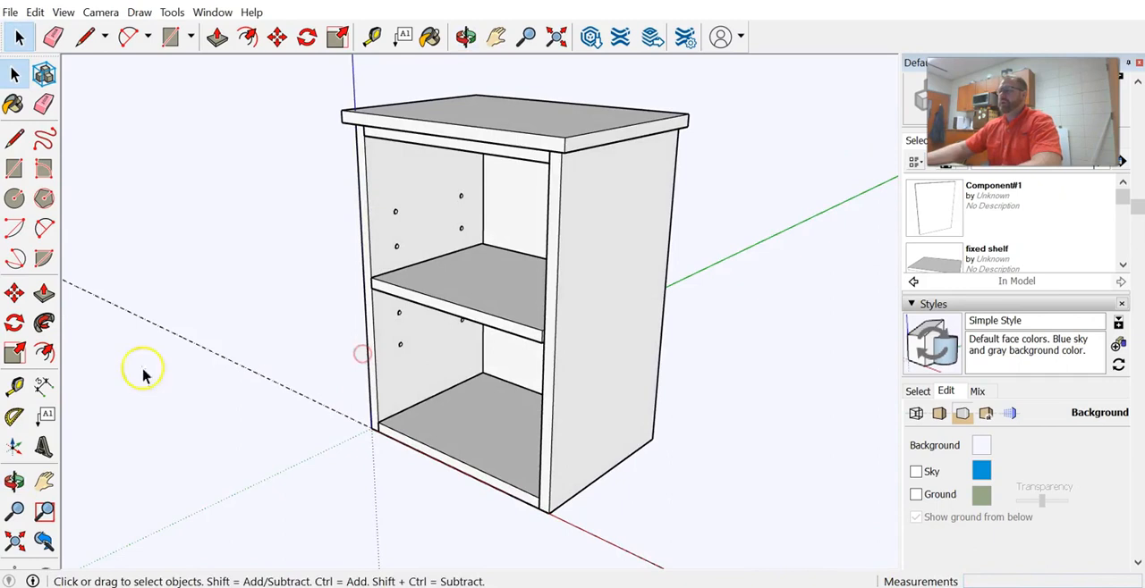
click(44, 385)
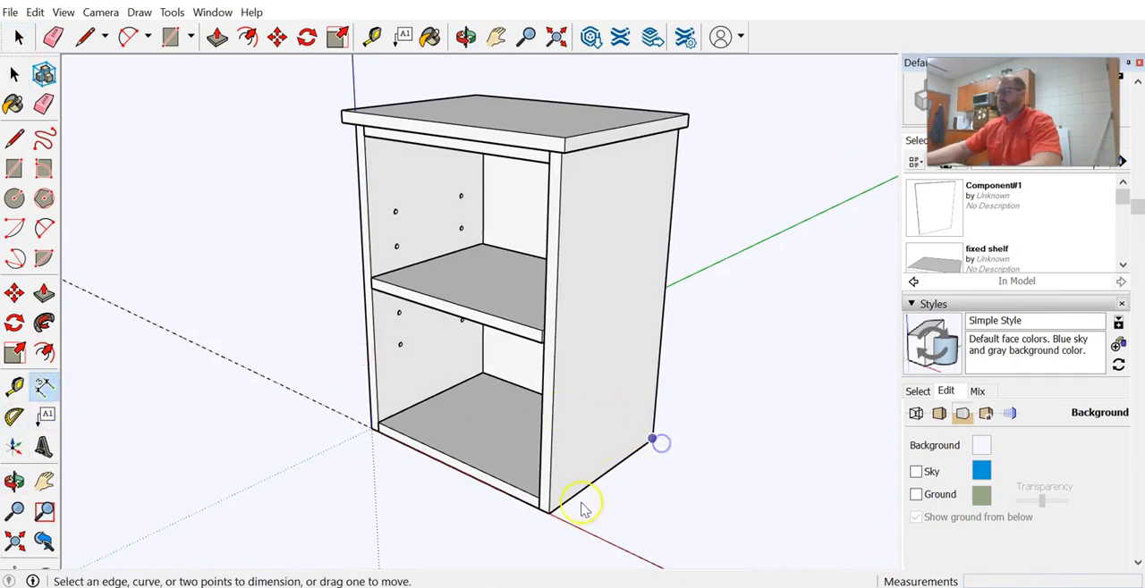
click(549, 513)
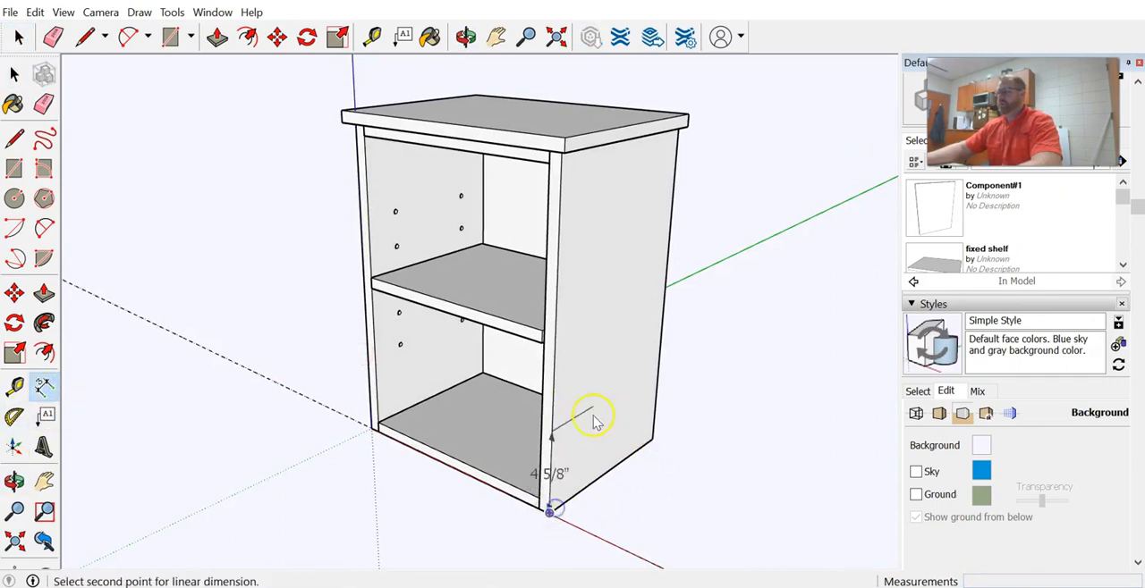
click(652, 442)
click(651, 354)
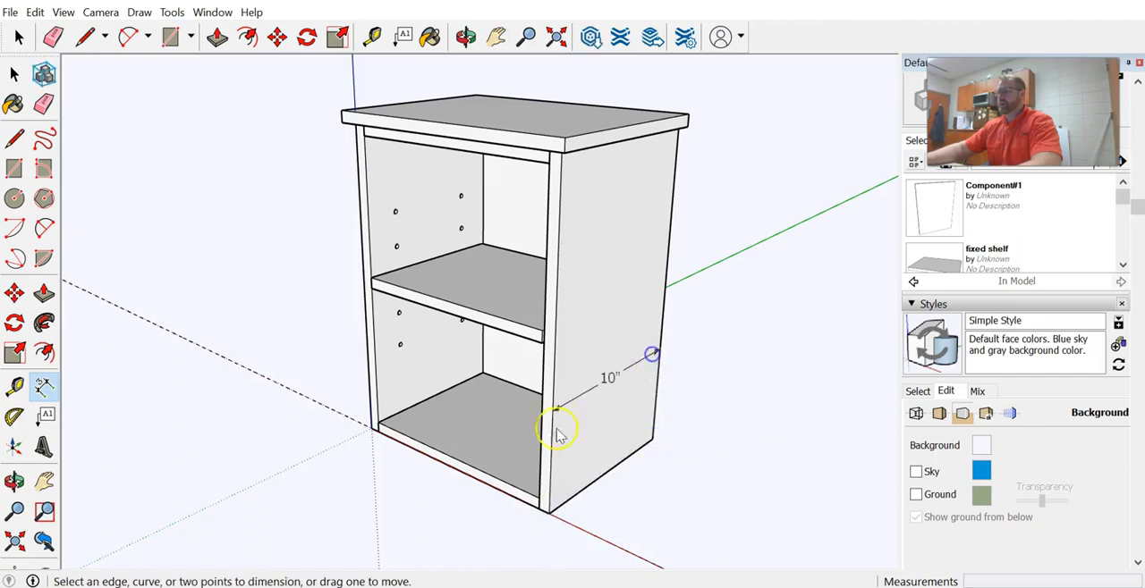
Dimension the inside width and the depth of the bottom shelf, placing both dimensions over the shelf surface
middle_drag(430, 508, 567, 473)
click(376, 440)
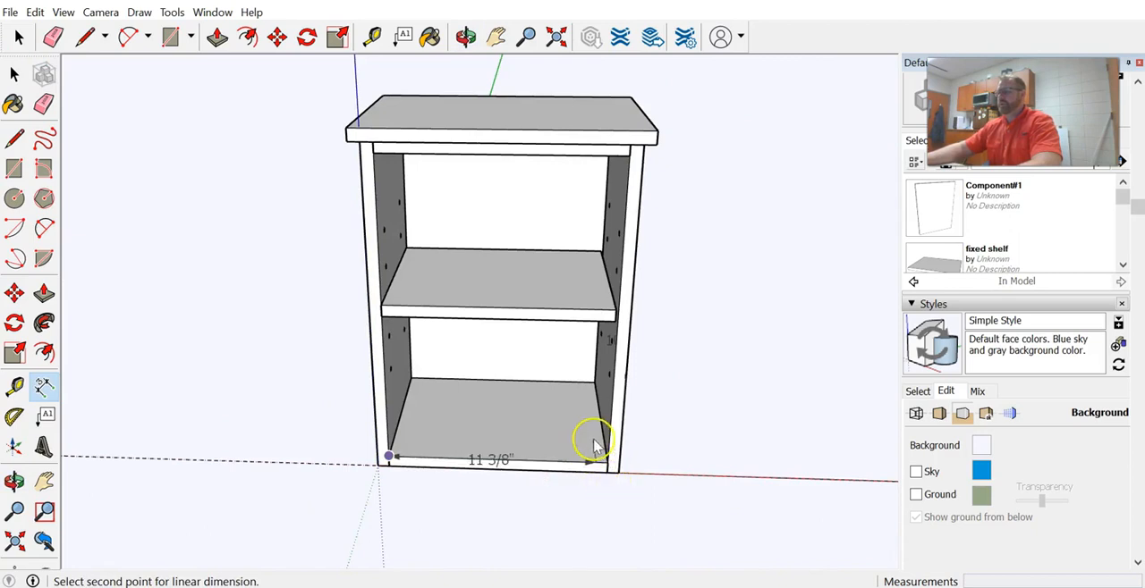
click(606, 462)
click(578, 436)
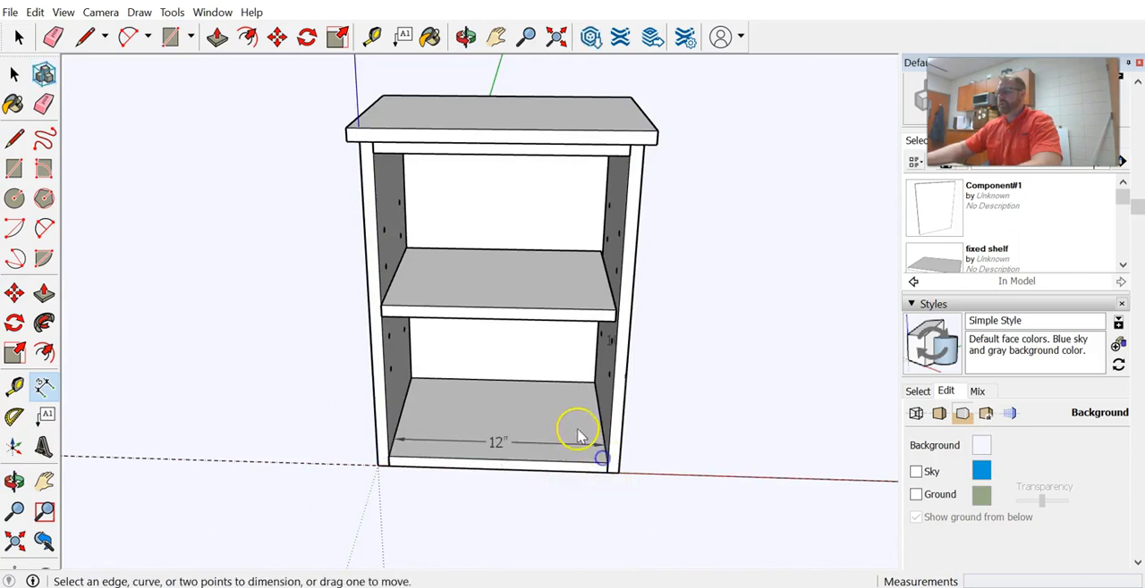
click(414, 379)
click(390, 457)
click(436, 445)
Dimension the depth of the middle shelf along its left edge, placing the dimension over the shelf surface
middle_drag(542, 396, 375, 408)
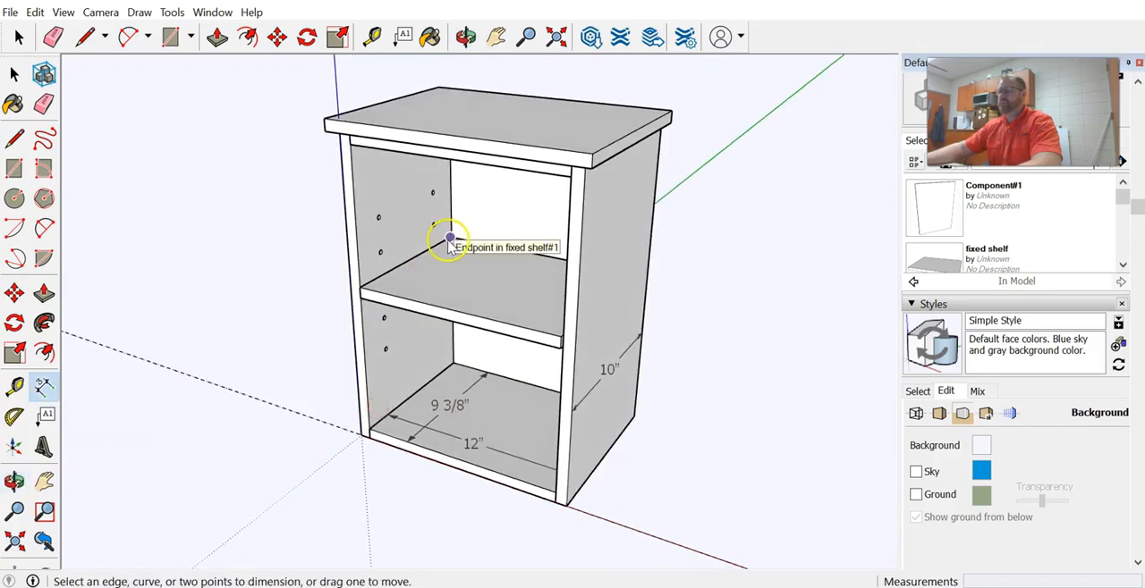
click(450, 242)
click(361, 288)
click(415, 288)
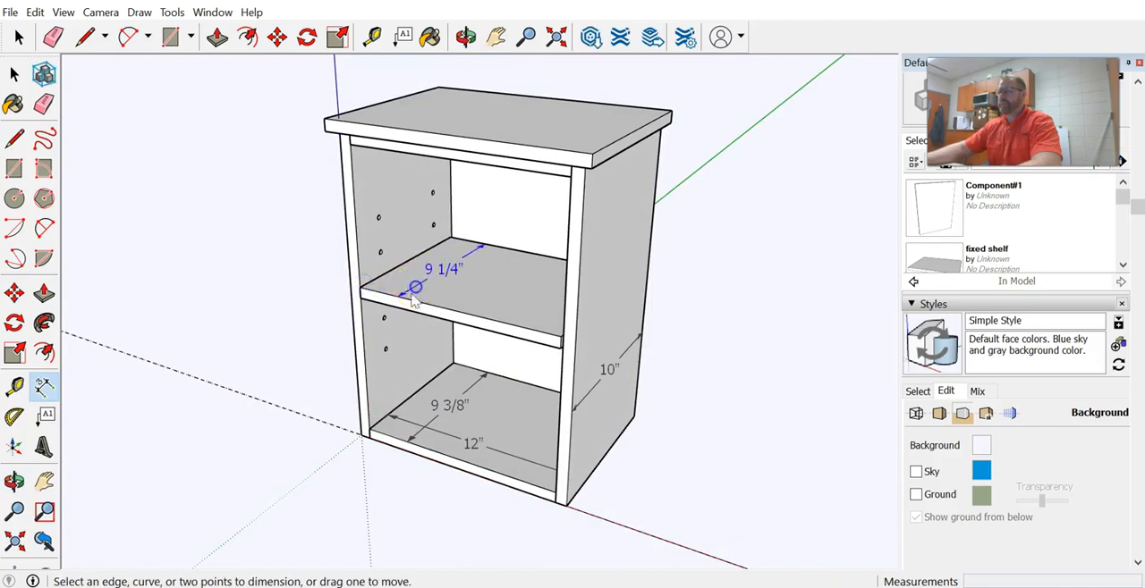
Dimension the depth of the overhanging top along its right edge, placing the dimension on the top surface
middle_drag(374, 275, 378, 299)
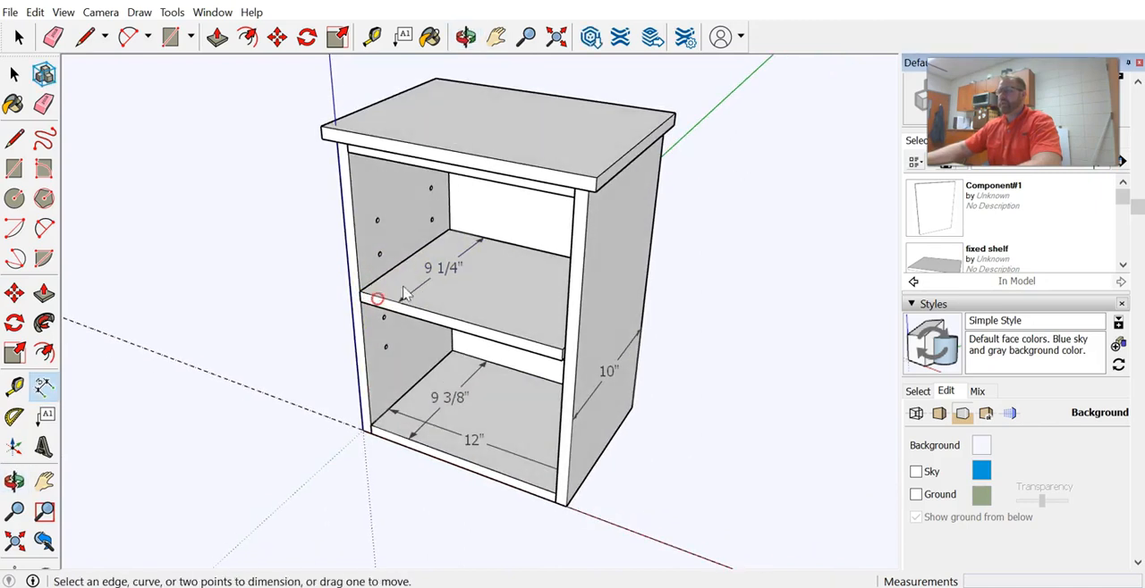
click(672, 118)
click(597, 179)
click(545, 159)
Dimension the right side's height along its front vertical edge and move the dimension clear of the edge
middle_drag(396, 225, 306, 88)
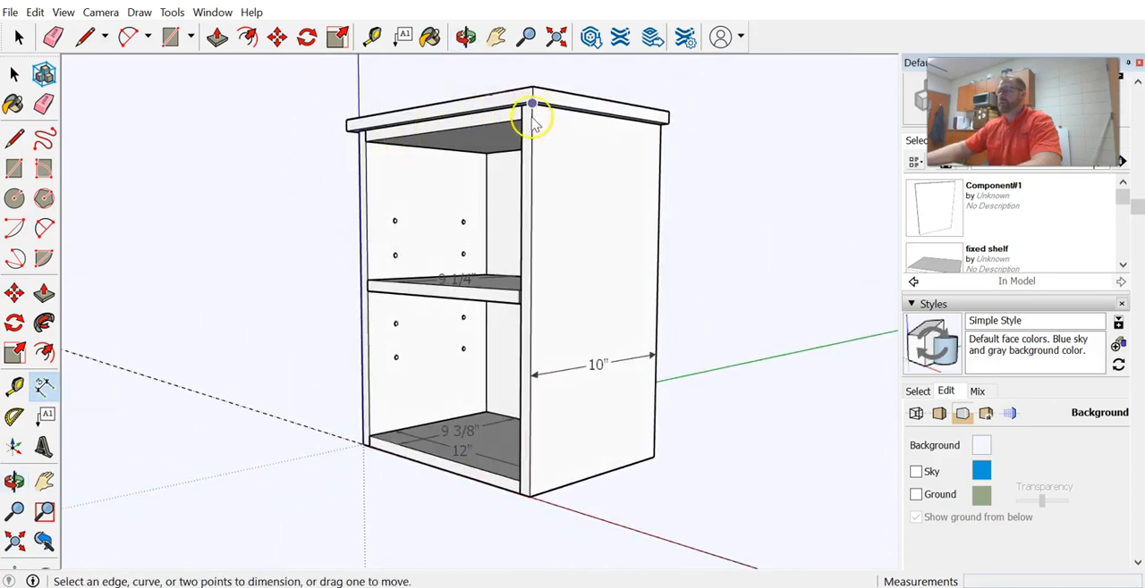
click(530, 497)
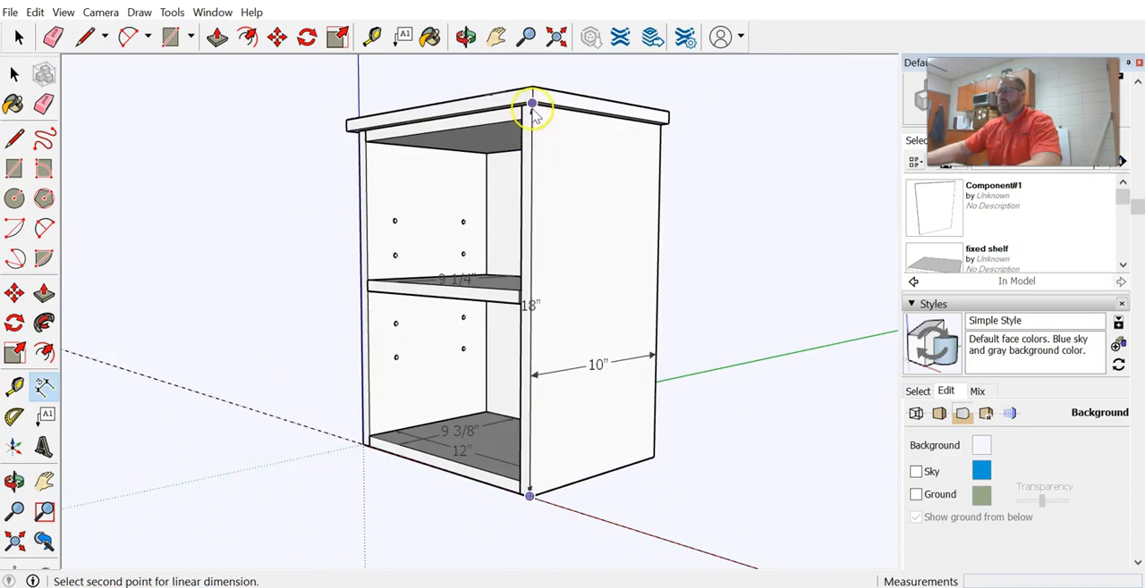
click(531, 108)
click(560, 154)
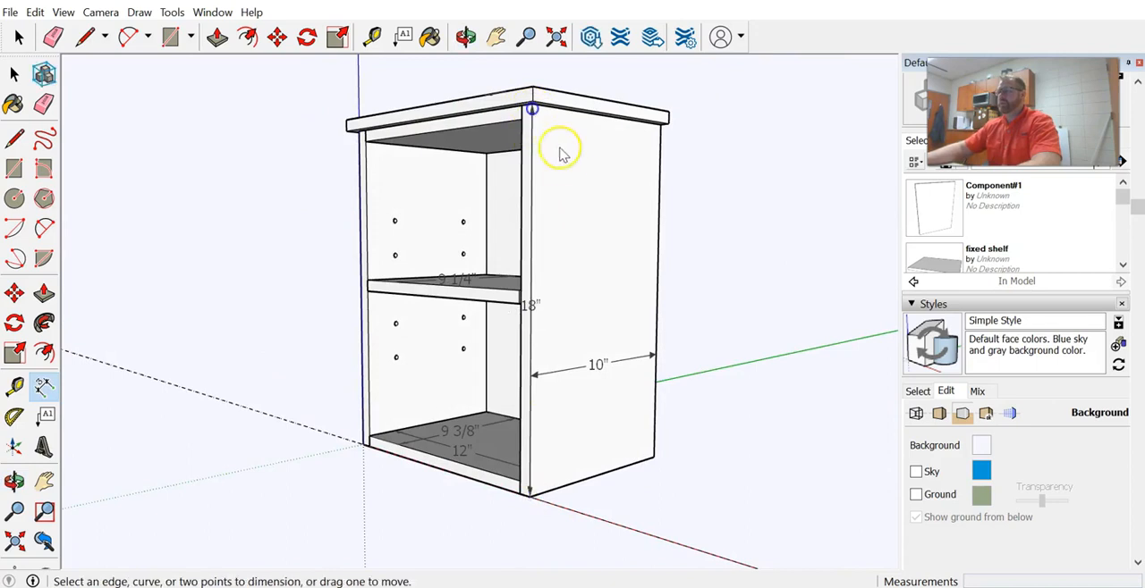
click(531, 305)
click(551, 306)
middle_drag(535, 402, 599, 515)
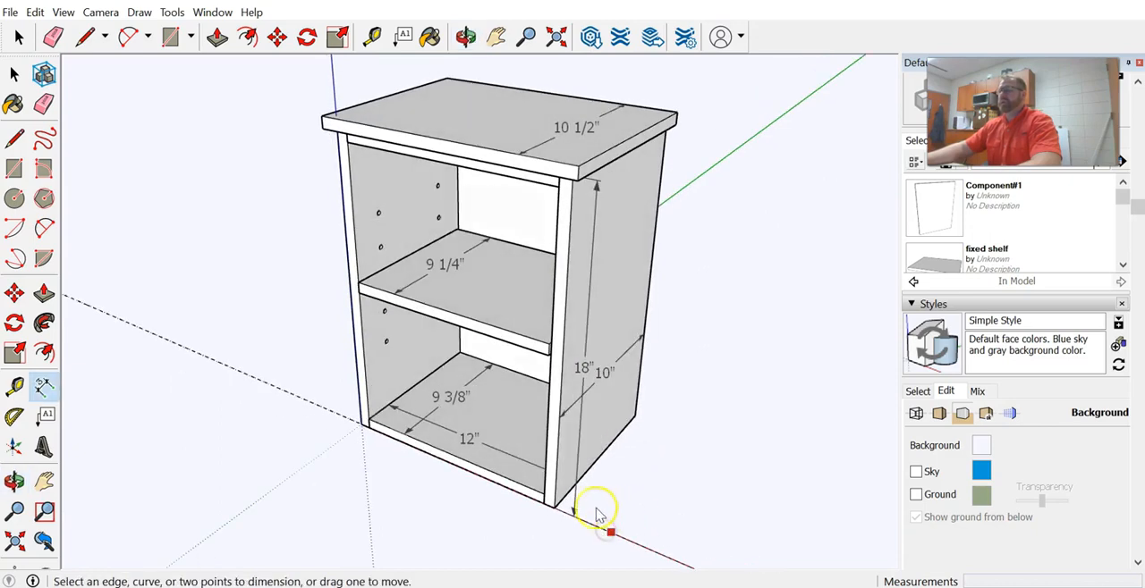